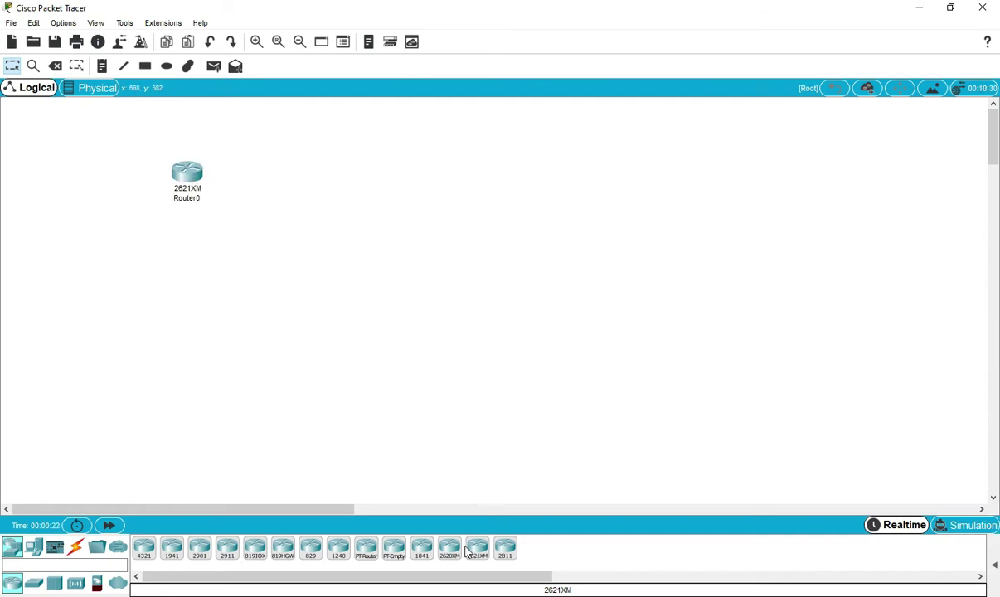
Place two more 2621XM routers and space all three routers evenly in one horizontal row
{"action": "left_click", "coordinate": [477, 547]}
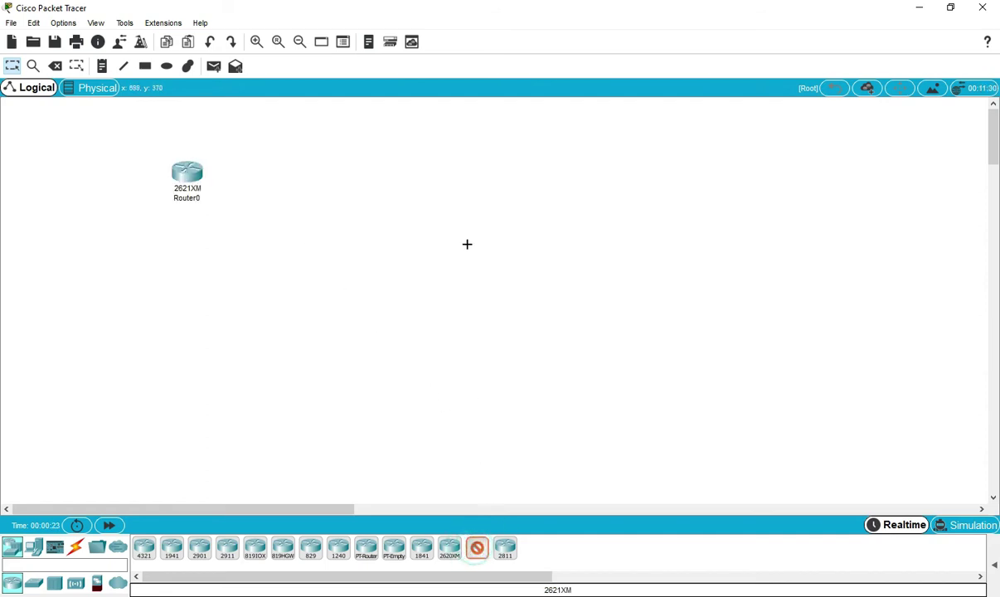
{"action": "left_click", "coordinate": [499, 177]}
{"action": "left_click", "coordinate": [712, 174]}
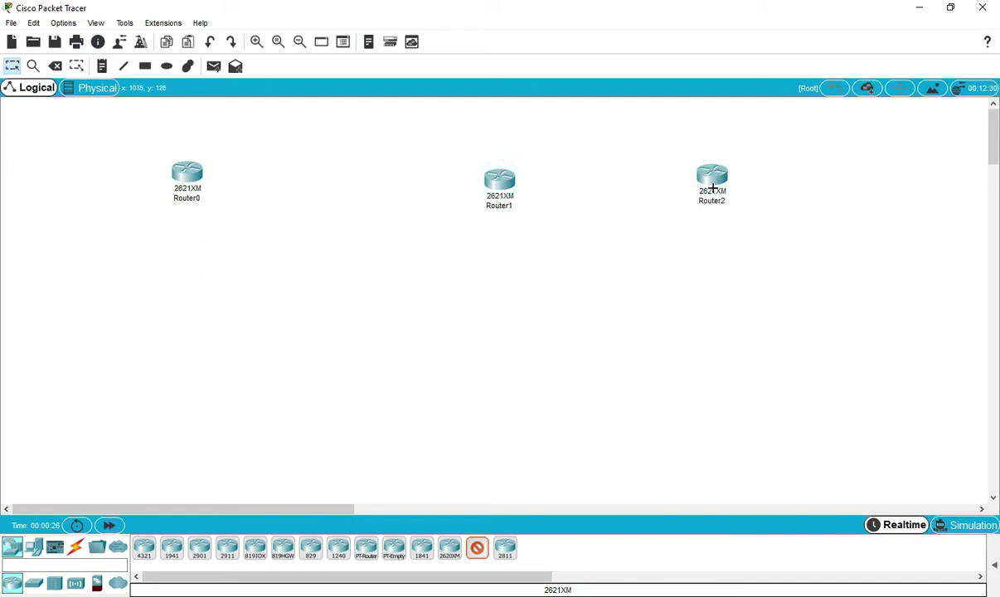
{"action": "left_click", "coordinate": [475, 548]}
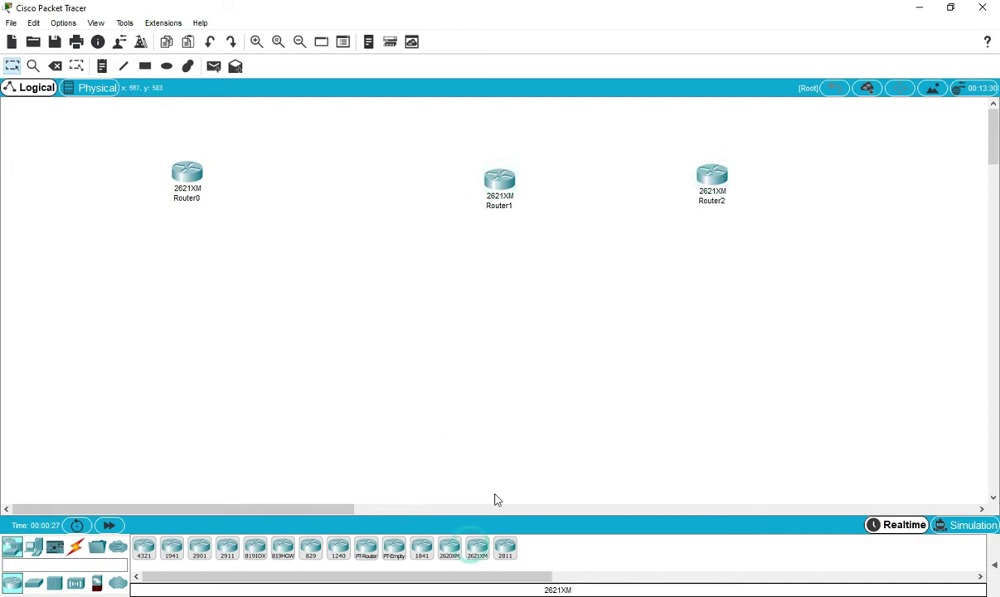
{"action": "left_click_drag", "start_coordinate": [713, 184], "coordinate": [783, 189]}
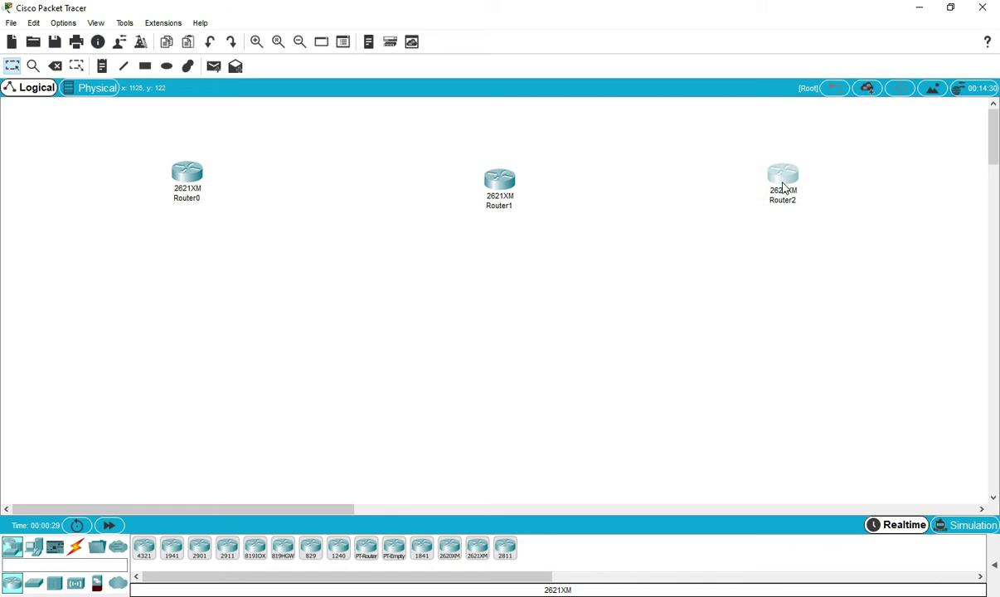
{"action": "left_click_drag", "start_coordinate": [500, 183], "coordinate": [489, 180]}
{"action": "left_click_drag", "start_coordinate": [782, 181], "coordinate": [774, 179]}
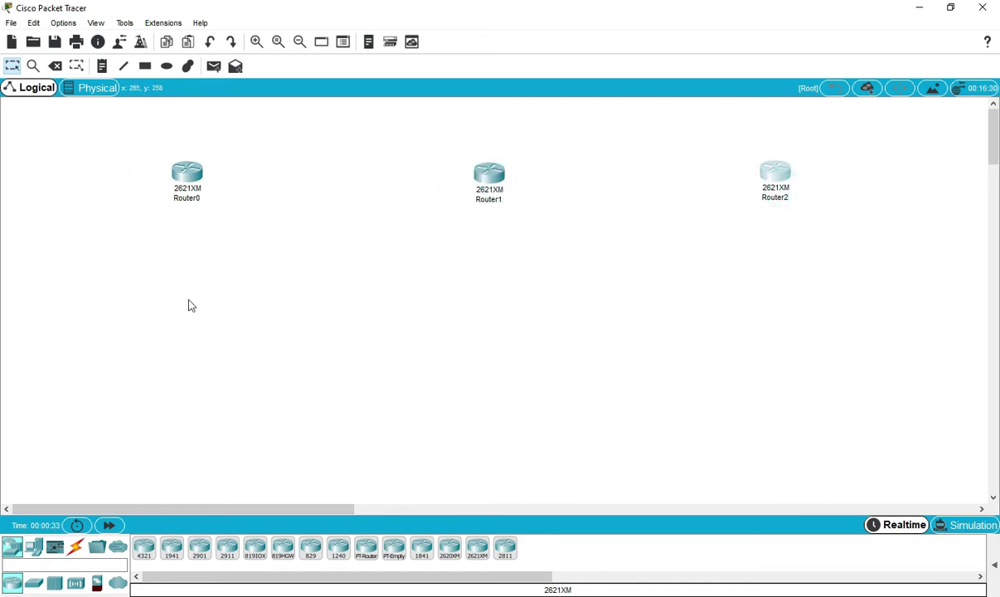
Place three 2960-24TT switches in the workspace, one beneath each router
{"action": "left_click", "coordinate": [33, 582]}
{"action": "left_click", "coordinate": [143, 554]}
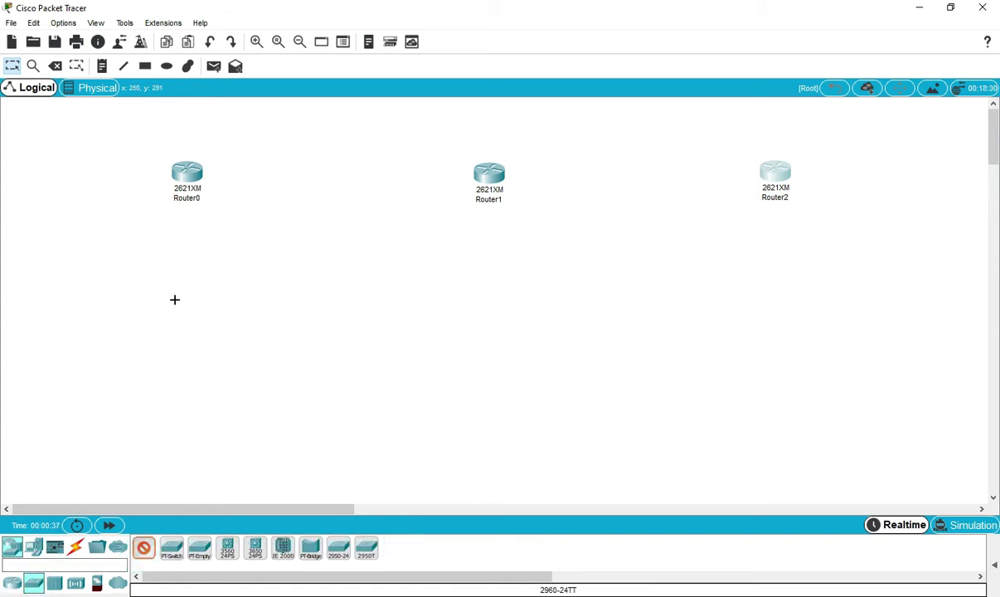
{"action": "left_click", "coordinate": [180, 322]}
{"action": "left_click", "coordinate": [487, 323]}
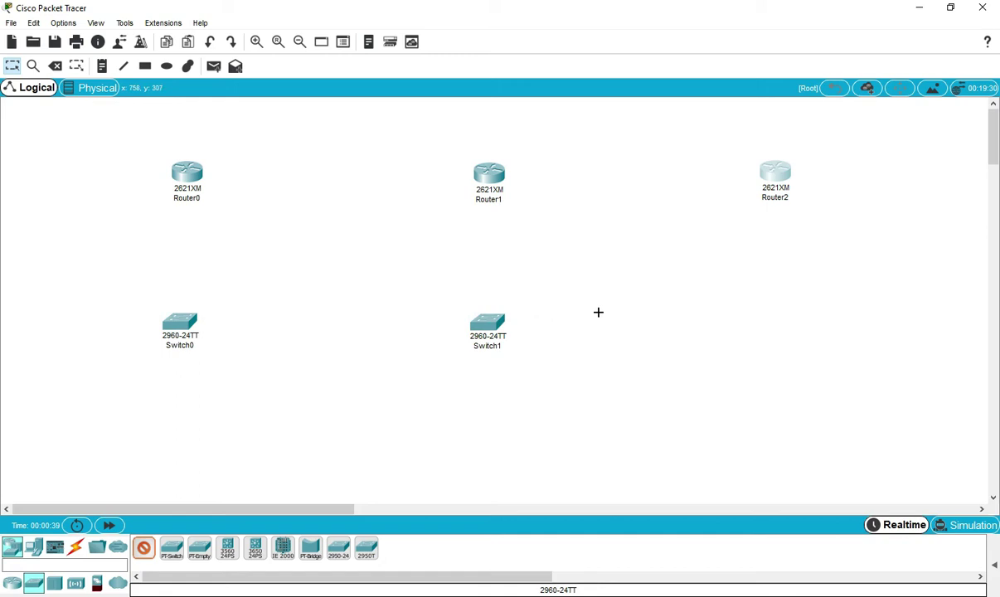
{"action": "left_click", "coordinate": [779, 301]}
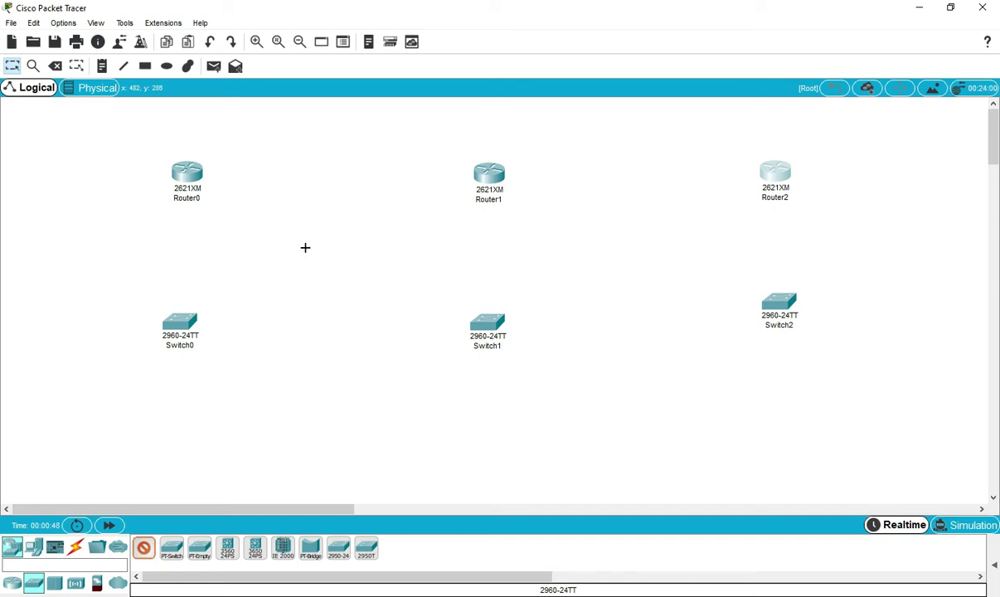
{"action": "left_click", "coordinate": [12, 66]}
{"action": "left_click_drag", "start_coordinate": [60, 138], "coordinate": [883, 457]}
{"action": "left_click", "coordinate": [873, 284]}
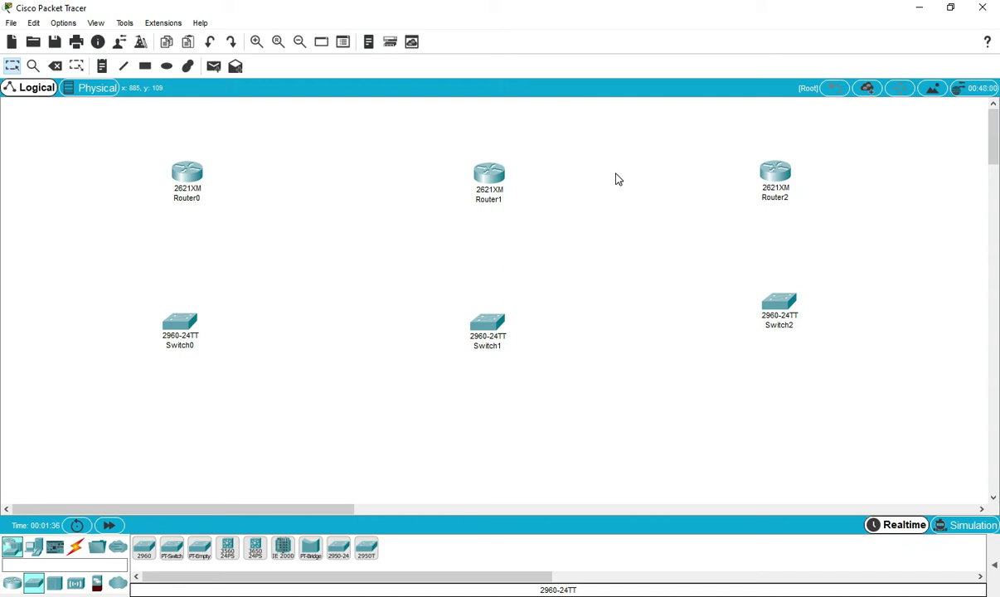
{"action": "left_click", "coordinate": [276, 42]}
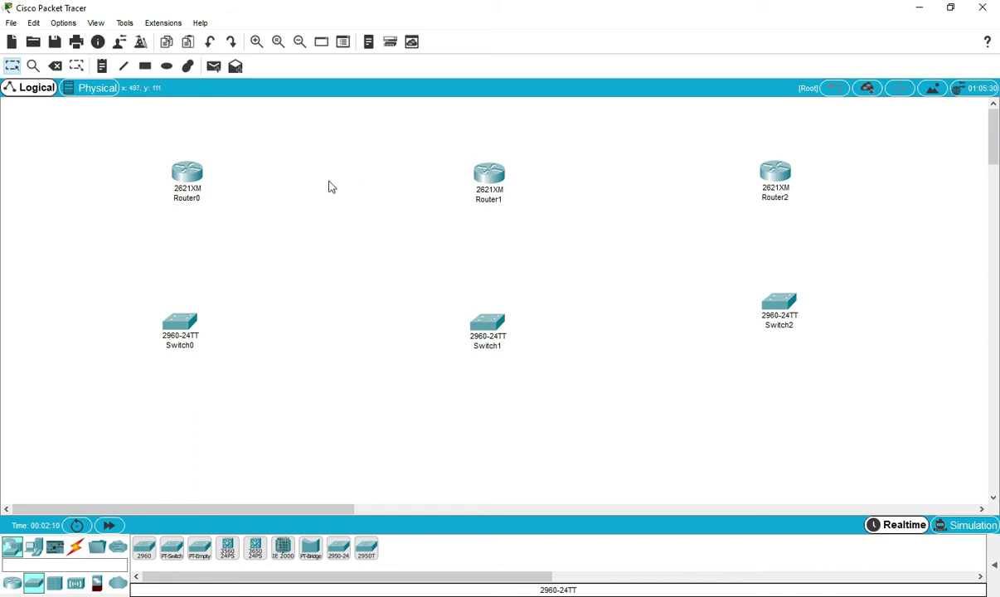
{"action": "left_click_drag", "start_coordinate": [87, 154], "coordinate": [865, 401]}
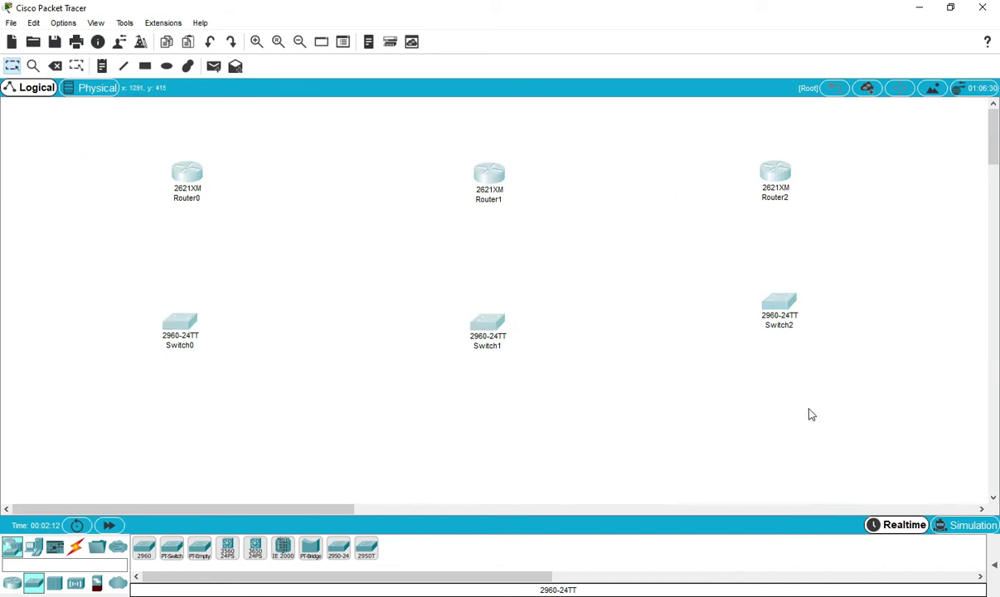
{"action": "left_click", "coordinate": [740, 389]}
{"action": "left_click_drag", "start_coordinate": [109, 149], "coordinate": [764, 384]}
{"action": "left_click_drag", "start_coordinate": [100, 152], "coordinate": [900, 419]}
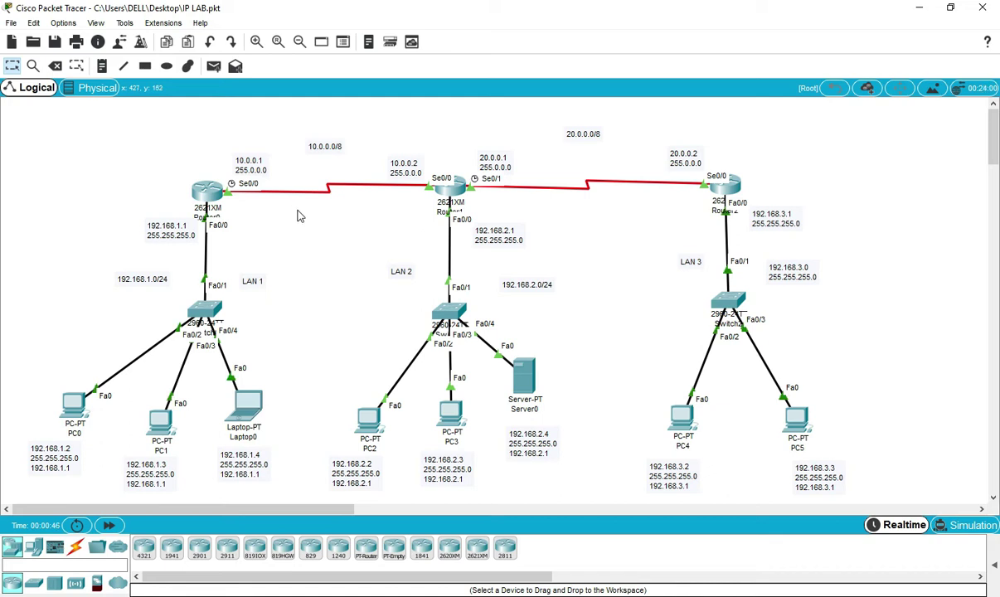
{"action": "left_click_drag", "start_coordinate": [92, 131], "coordinate": [936, 487]}
{"action": "left_click", "coordinate": [944, 324]}
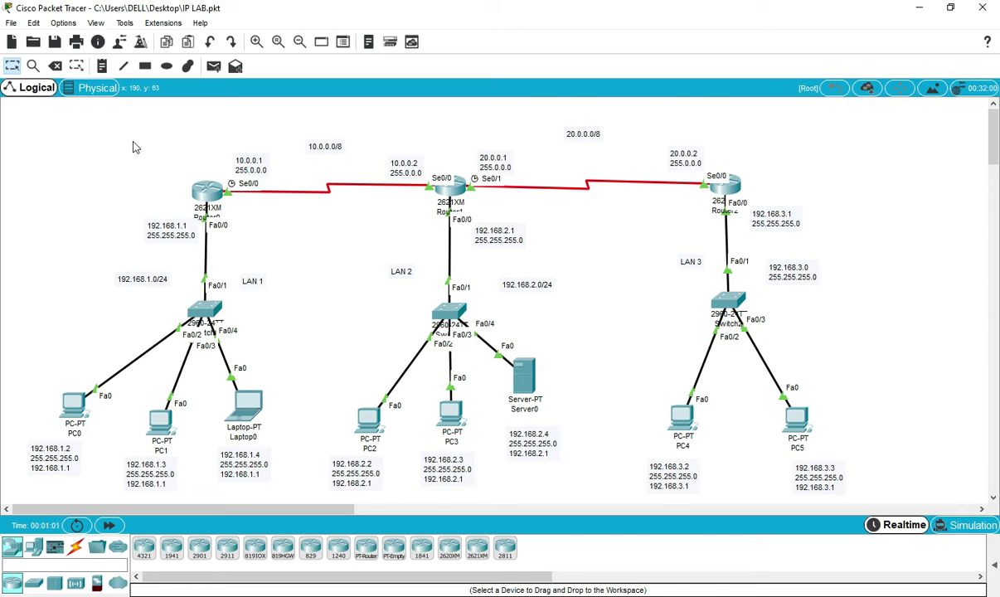
Adjust the positions of the 20.0.0.0/8 label and of the 192.168.1.1 and 192.168.1.0/24 labels at LAN 1
{"action": "left_click", "coordinate": [585, 139]}
{"action": "left_click", "coordinate": [580, 212]}
{"action": "left_click_drag", "start_coordinate": [171, 235], "coordinate": [175, 234]}
{"action": "left_click_drag", "start_coordinate": [144, 286], "coordinate": [122, 285]}
{"action": "left_click_drag", "start_coordinate": [59, 170], "coordinate": [803, 476]}
{"action": "left_click", "coordinate": [865, 364]}
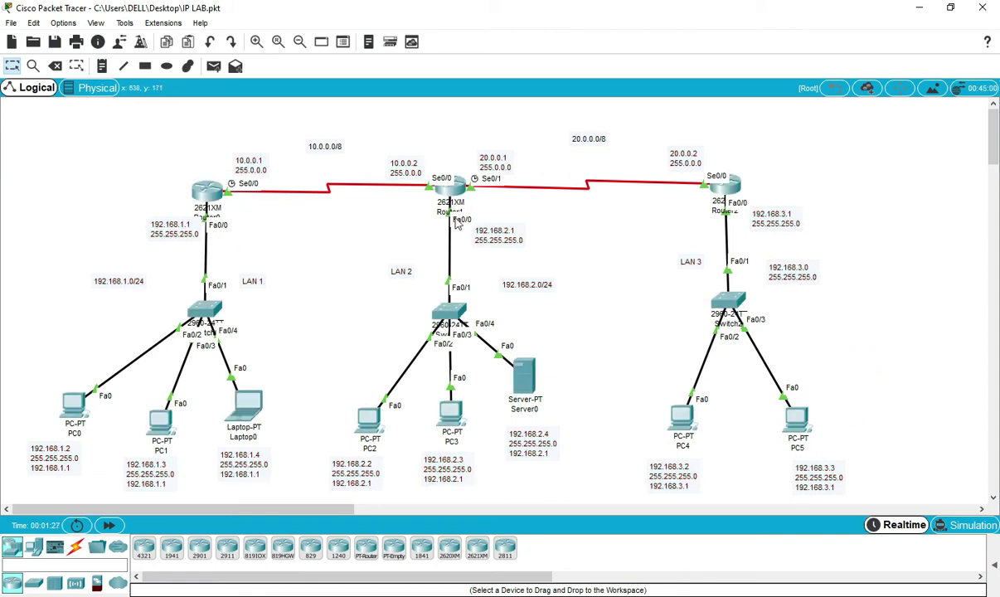
Move the 192.168.2.1 and 192.168.3.1 labels closer to their routers' Fa0/0 links and nudge the 10.0.0.1 label beside Router0
{"action": "left_click_drag", "start_coordinate": [476, 233], "coordinate": [461, 236]}
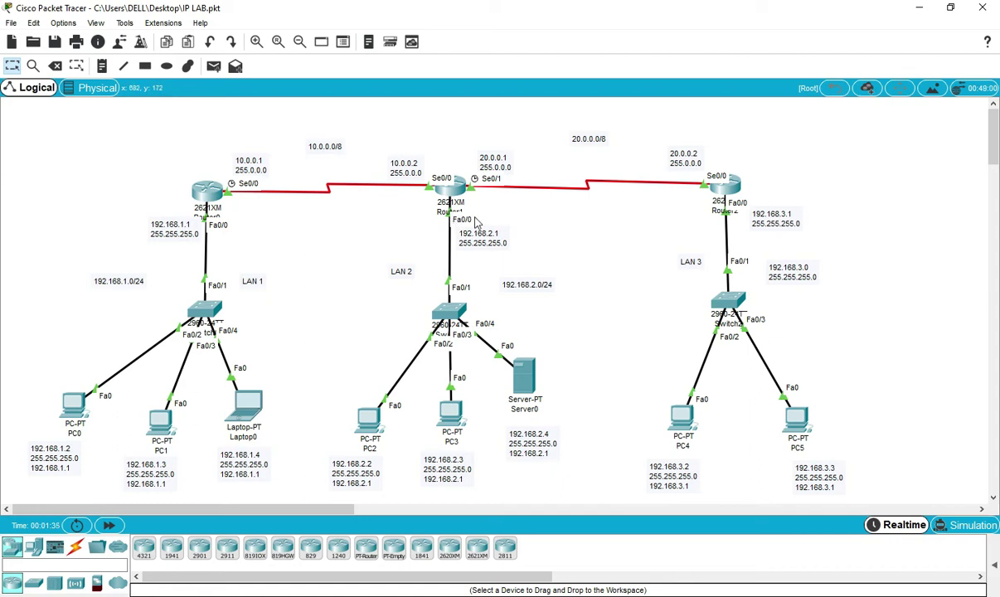
{"action": "left_click_drag", "start_coordinate": [790, 219], "coordinate": [778, 222]}
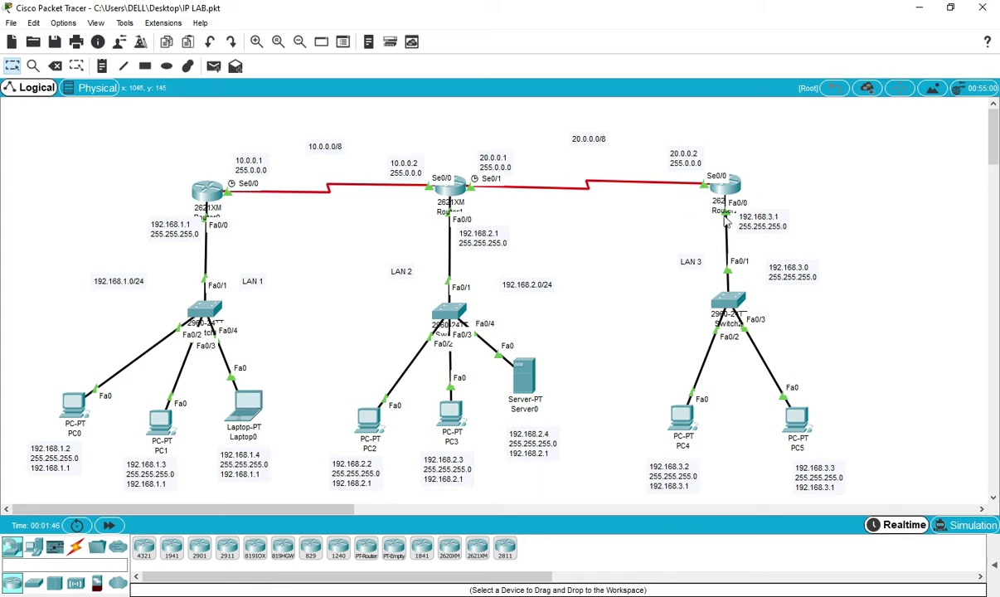
{"action": "left_click_drag", "start_coordinate": [745, 139], "coordinate": [132, 232]}
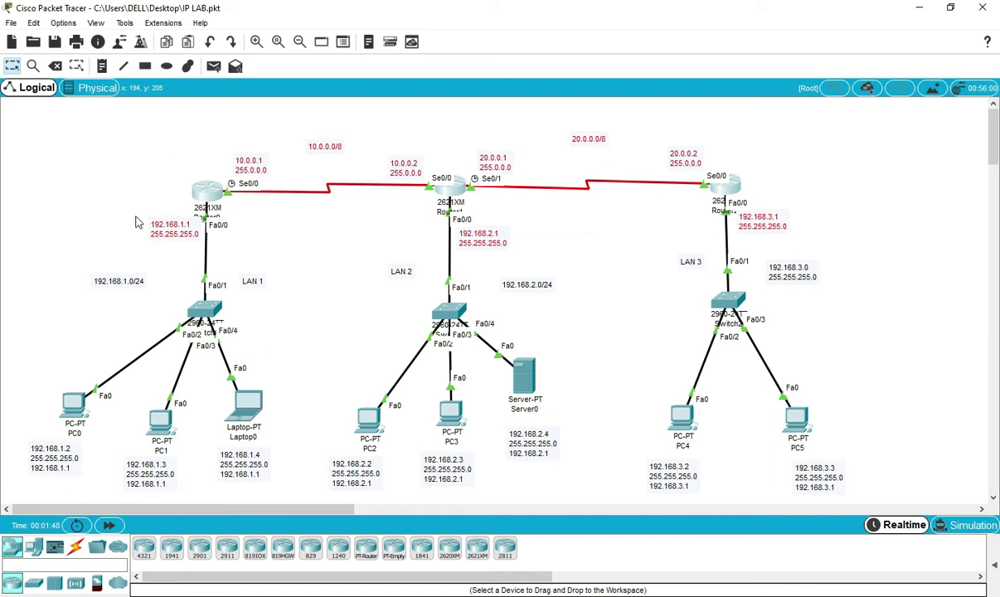
{"action": "left_click", "coordinate": [109, 131]}
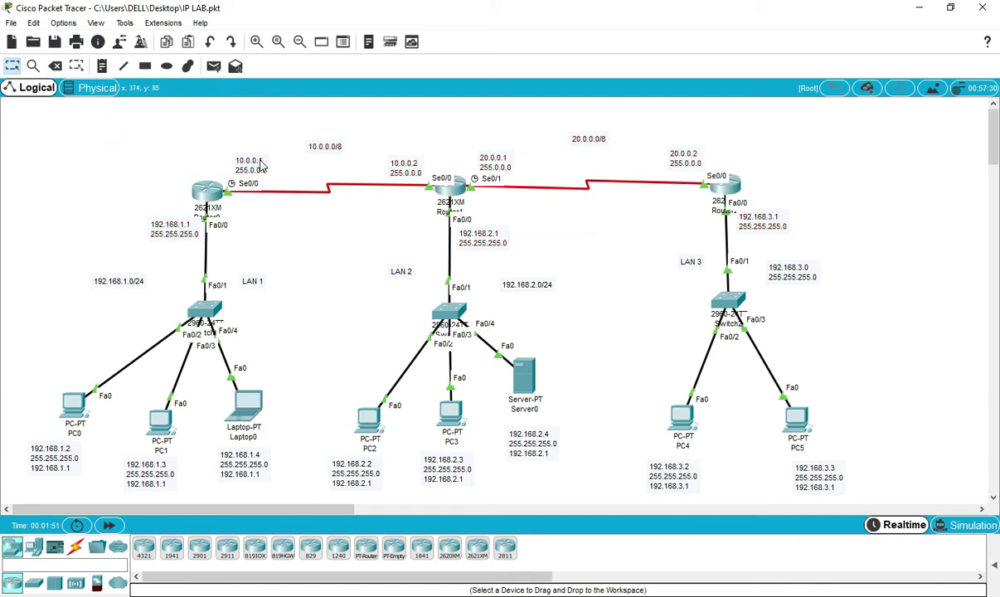
{"action": "left_click_drag", "start_coordinate": [258, 168], "coordinate": [263, 171]}
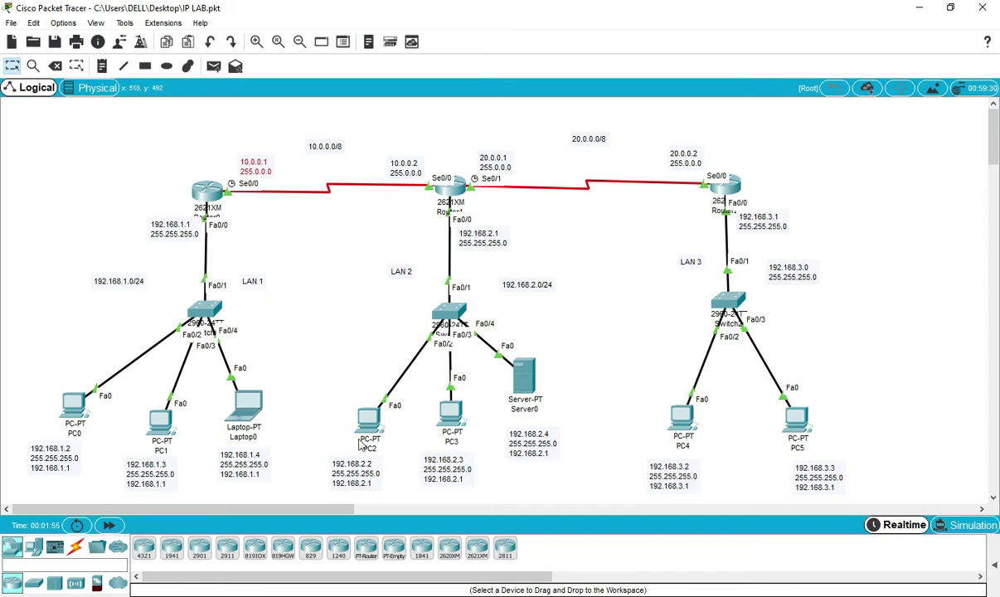
Move the address labels of PC4 and PC5 so that each sits directly beneath its PC
{"action": "left_click_drag", "start_coordinate": [35, 268], "coordinate": [800, 475]}
{"action": "left_click", "coordinate": [832, 392]}
{"action": "left_click_drag", "start_coordinate": [655, 479], "coordinate": [669, 475]}
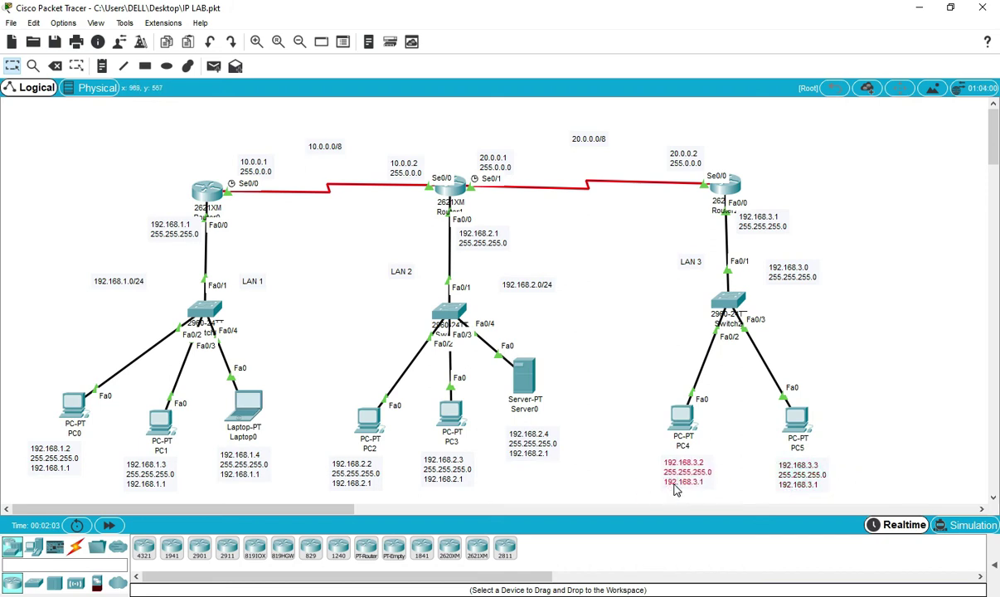
{"action": "left_click", "coordinate": [566, 343]}
Shift the 10.0.0.2 label slightly toward Router1 and raise the 10.0.0.1 label above Router0's Se0/0 link
{"action": "mouse_move", "coordinate": [210, 199]}
{"action": "left_click_drag", "start_coordinate": [392, 176], "coordinate": [401, 170]}
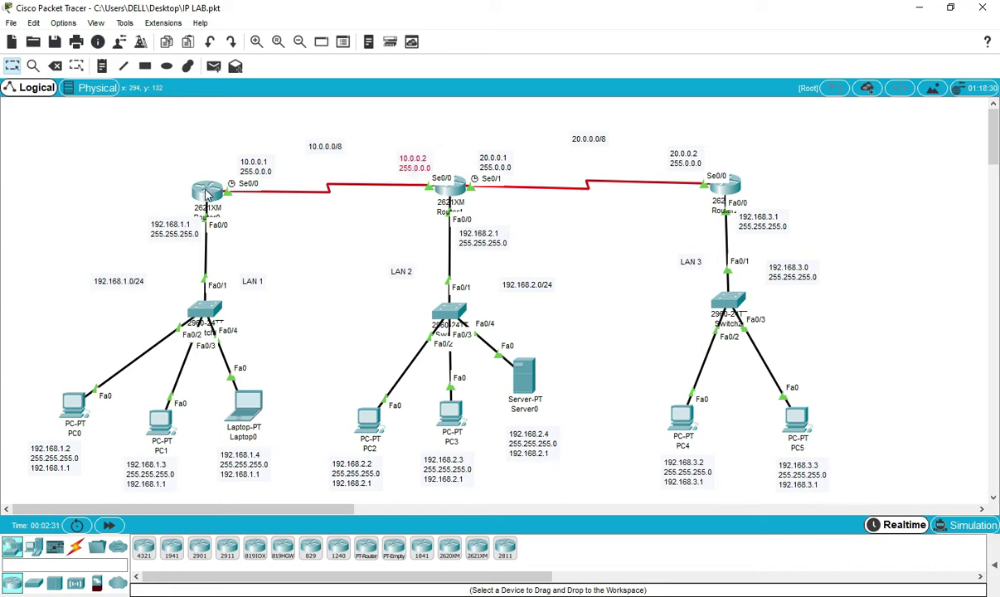
{"action": "left_click_drag", "start_coordinate": [409, 167], "coordinate": [403, 170]}
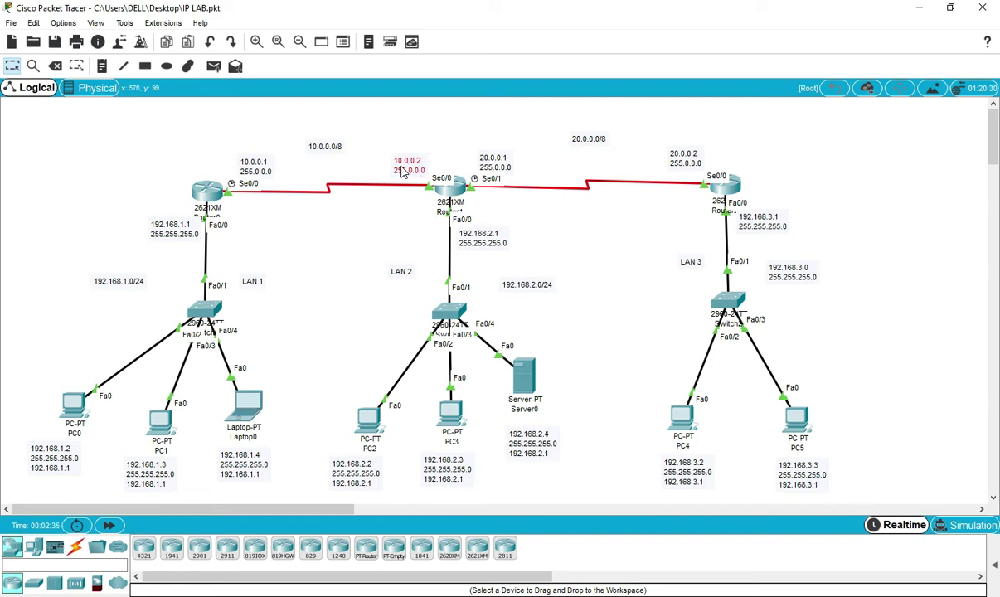
{"action": "left_click", "coordinate": [367, 192]}
{"action": "left_click_drag", "start_coordinate": [57, 261], "coordinate": [178, 300]}
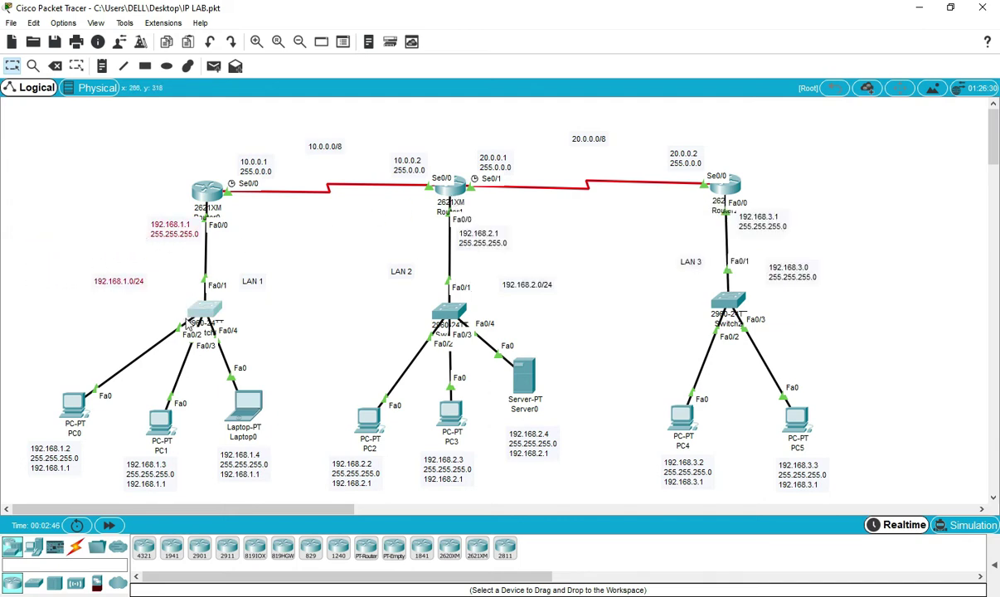
{"action": "left_click", "coordinate": [287, 254]}
{"action": "left_click_drag", "start_coordinate": [257, 168], "coordinate": [257, 162]}
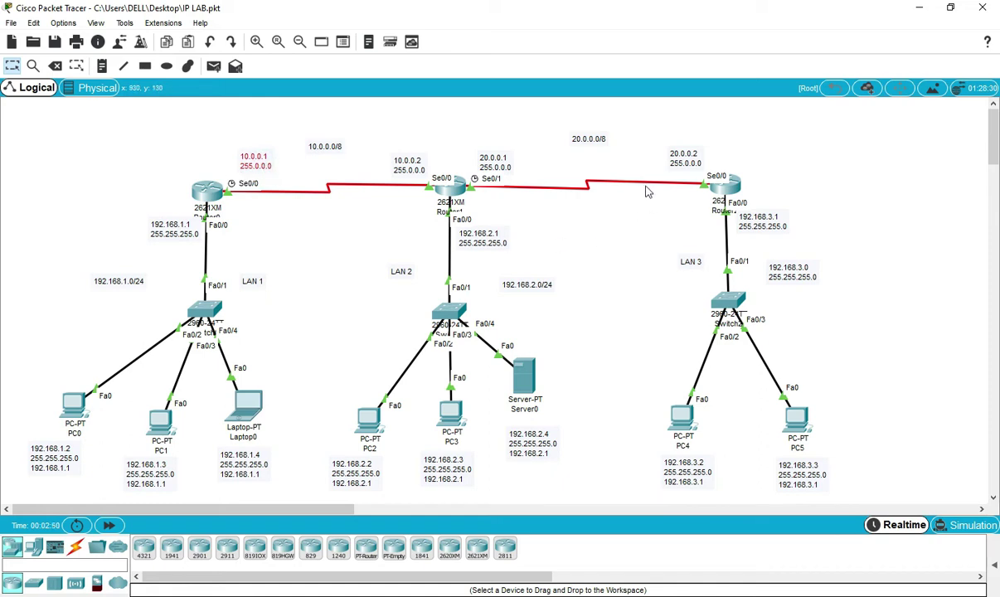
Examine the LAN 3 addressing and the 20.0.0.1 and 20.0.0.2 serial addresses along the row of routers
{"action": "left_click_drag", "start_coordinate": [832, 173], "coordinate": [672, 303]}
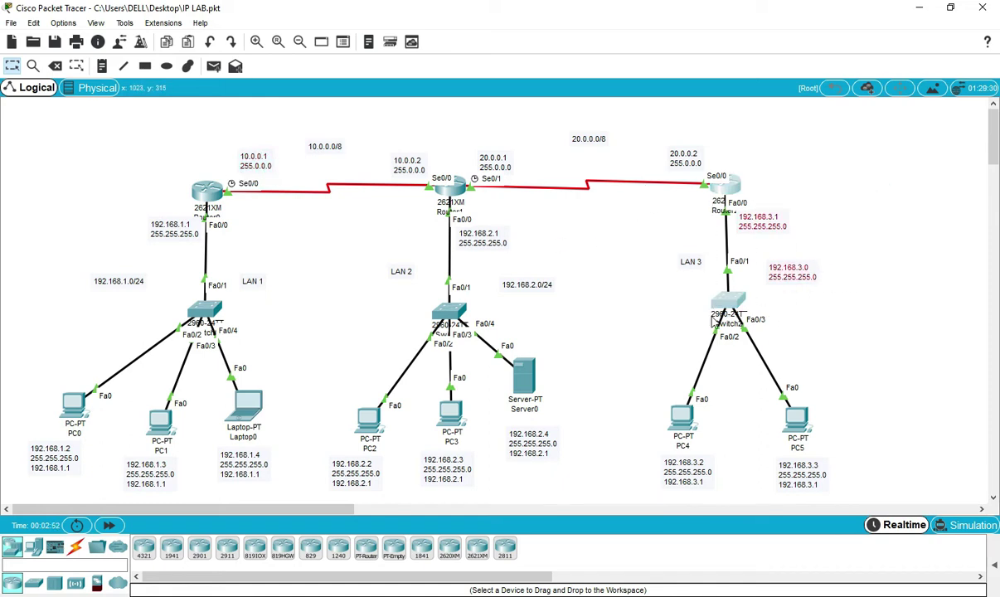
{"action": "left_click", "coordinate": [688, 158]}
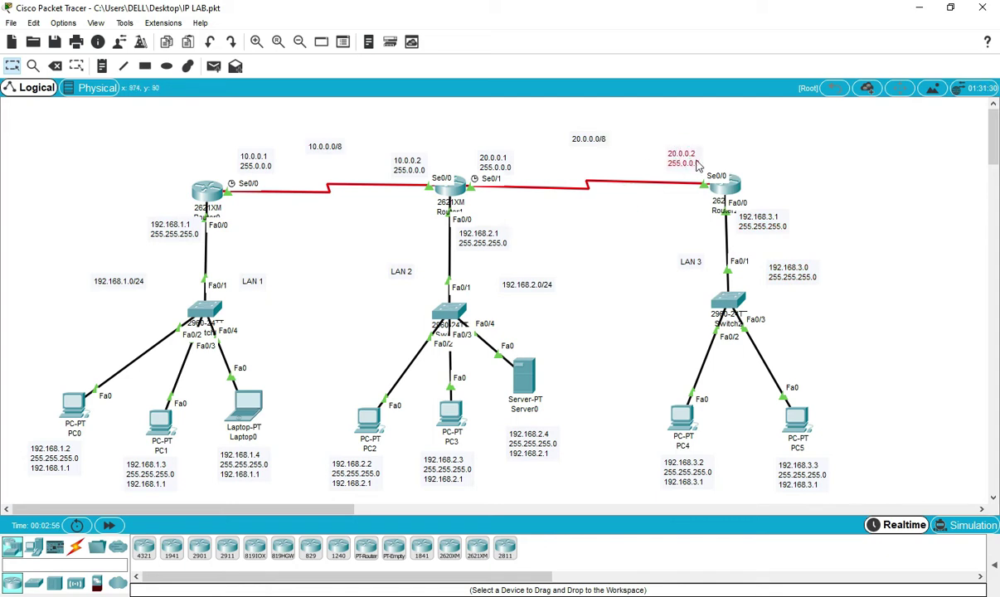
{"action": "left_click", "coordinate": [637, 232]}
{"action": "left_click", "coordinate": [467, 151]}
{"action": "left_click", "coordinate": [568, 207]}
{"action": "left_click_drag", "start_coordinate": [751, 130], "coordinate": [136, 199]}
{"action": "left_click", "coordinate": [115, 157]}
Adjust the 10.0.0.2 address label until it sits right beside Router1's Se0/0 port
{"action": "left_click_drag", "start_coordinate": [402, 165], "coordinate": [406, 168]}
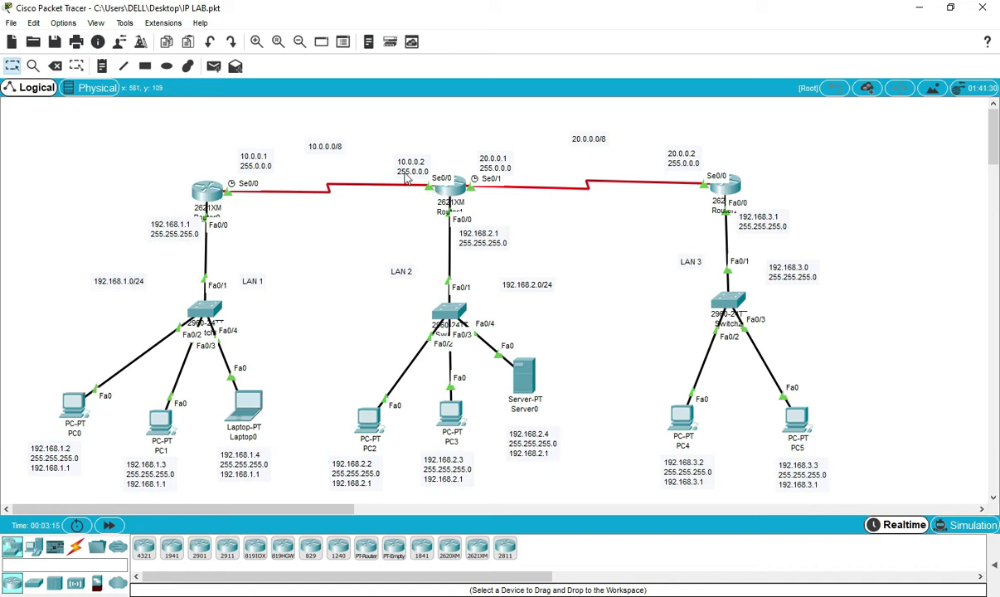
{"action": "left_click_drag", "start_coordinate": [406, 171], "coordinate": [409, 171]}
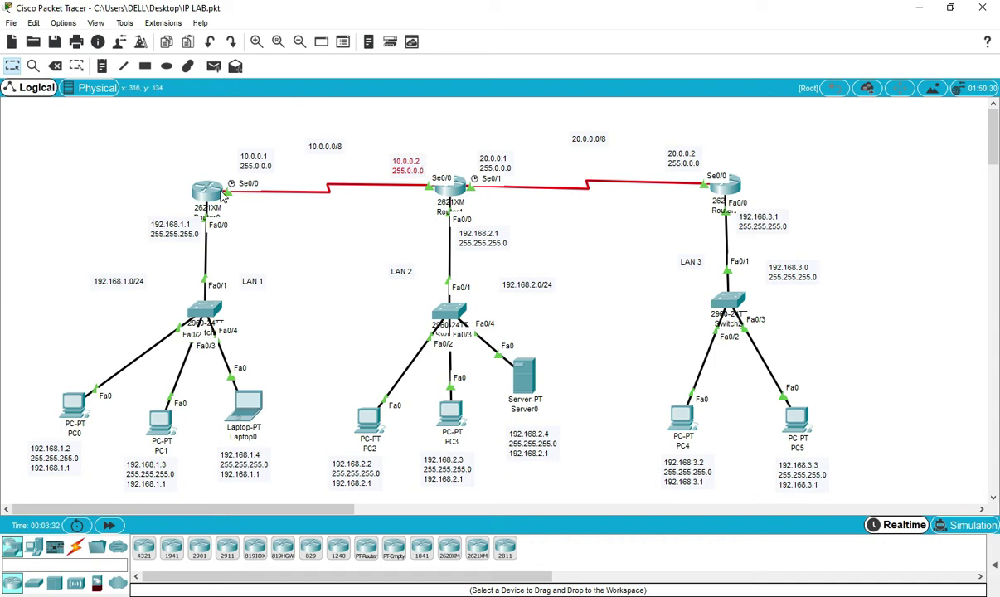
{"action": "mouse_move", "coordinate": [220, 195]}
{"action": "left_click", "coordinate": [301, 217]}
{"action": "left_click", "coordinate": [356, 210]}
{"action": "left_click_drag", "start_coordinate": [432, 141], "coordinate": [368, 210]}
{"action": "left_click", "coordinate": [406, 170]}
{"action": "left_click_drag", "start_coordinate": [406, 170], "coordinate": [416, 173]}
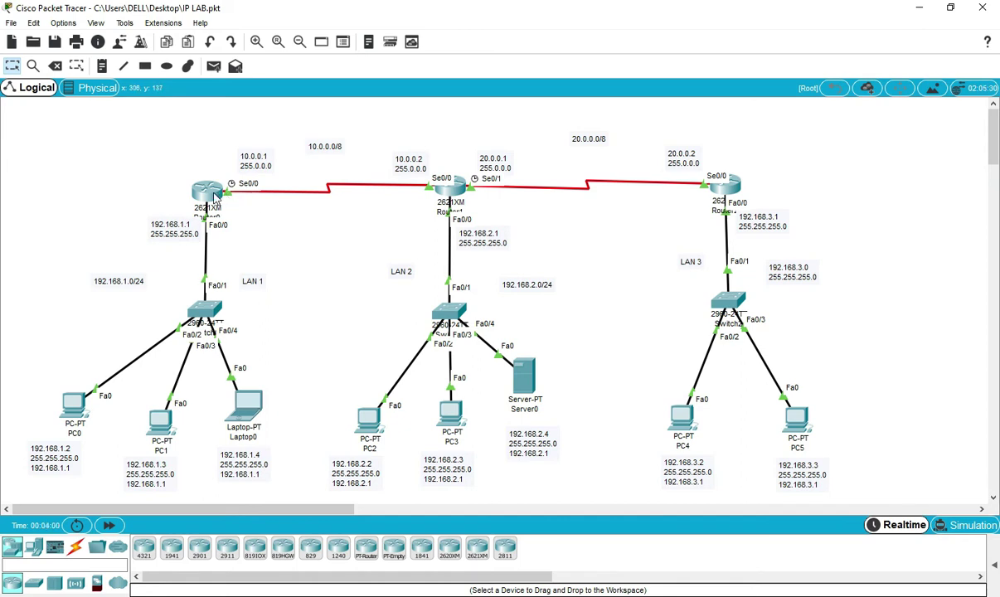
{"action": "left_click_drag", "start_coordinate": [426, 128], "coordinate": [349, 228]}
{"action": "left_click", "coordinate": [363, 201]}
{"action": "left_click_drag", "start_coordinate": [409, 171], "coordinate": [413, 176]}
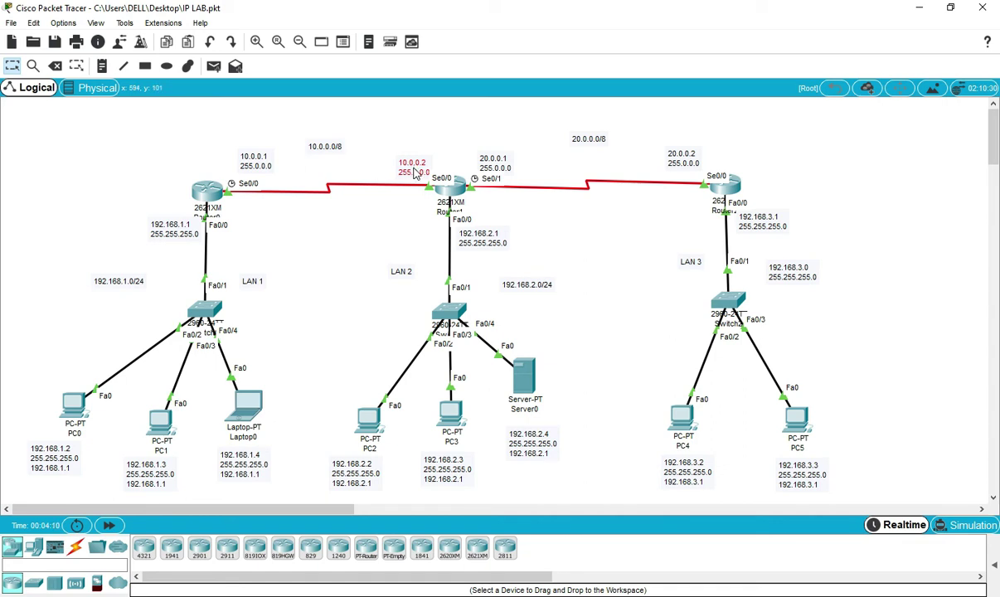
Examine Router1's 10.0.0.2 address, Router0's 10.0.0.1 address and the LAN 2 network addressing
{"action": "left_click_drag", "start_coordinate": [405, 217], "coordinate": [369, 181]}
{"action": "double_click", "coordinate": [385, 163]}
{"action": "left_click", "coordinate": [388, 198]}
{"action": "left_click_drag", "start_coordinate": [199, 171], "coordinate": [254, 200]}
{"action": "left_click", "coordinate": [291, 227]}
{"action": "left_click_drag", "start_coordinate": [572, 222], "coordinate": [393, 340]}
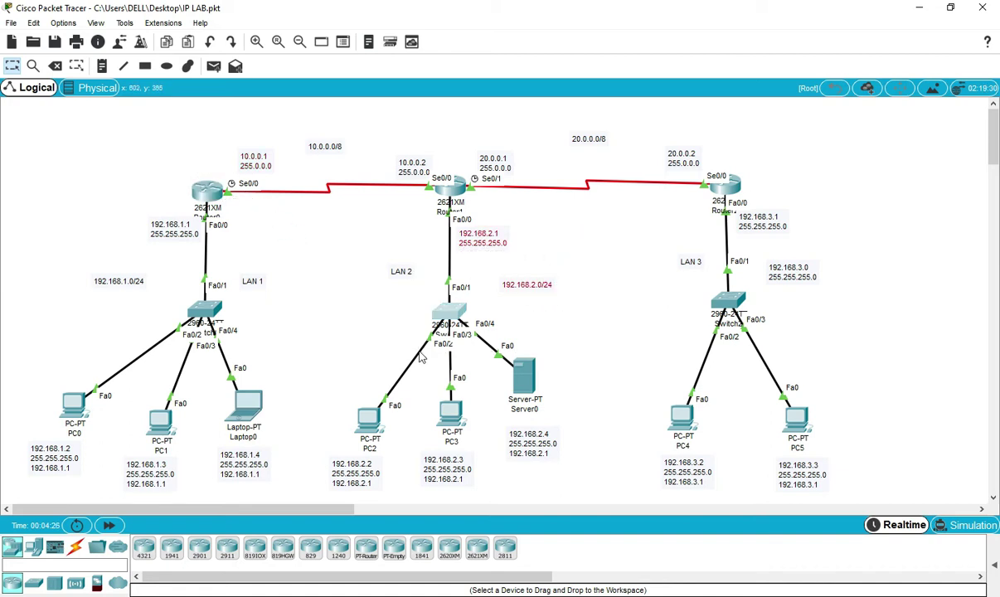
{"action": "left_click", "coordinate": [373, 223]}
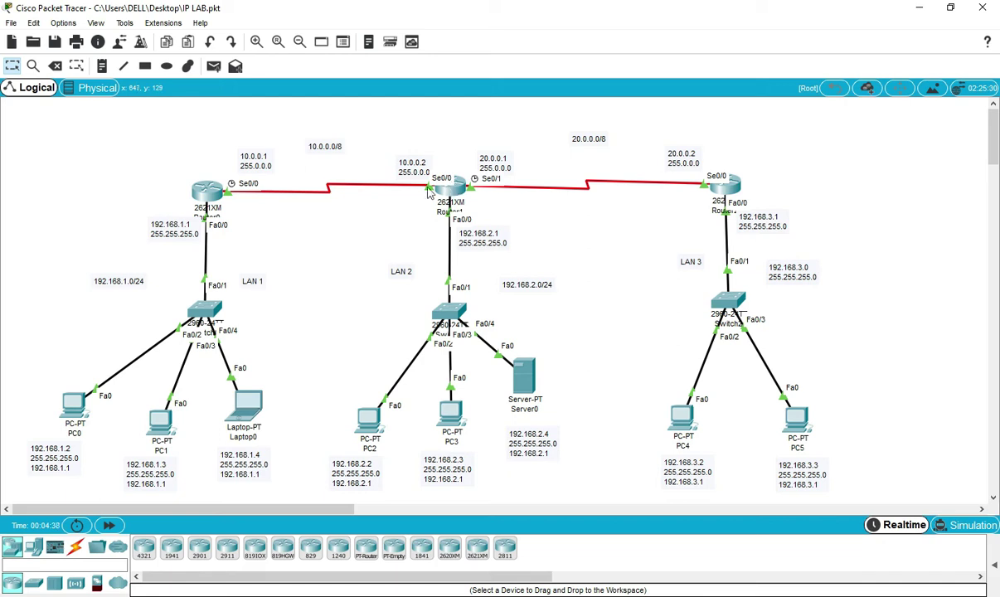
Compare the 10.0.0.1 and 10.0.0.2 ends of the serial link between Router0 and Router1
{"action": "left_click_drag", "start_coordinate": [386, 142], "coordinate": [418, 197]}
{"action": "left_click", "coordinate": [329, 242]}
{"action": "left_click_drag", "start_coordinate": [212, 166], "coordinate": [276, 215]}
{"action": "left_click", "coordinate": [274, 215]}
{"action": "left_click_drag", "start_coordinate": [212, 176], "coordinate": [269, 212]}
{"action": "left_click", "coordinate": [260, 211]}
{"action": "left_click_drag", "start_coordinate": [363, 131], "coordinate": [408, 199]}
{"action": "left_click_drag", "start_coordinate": [217, 174], "coordinate": [290, 229]}
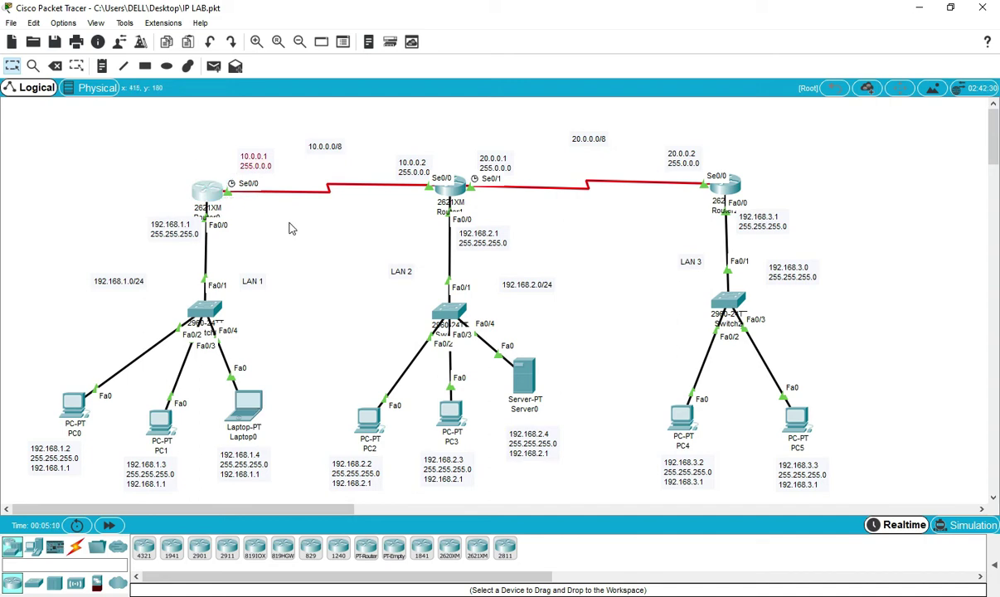
{"action": "left_click", "coordinate": [289, 227]}
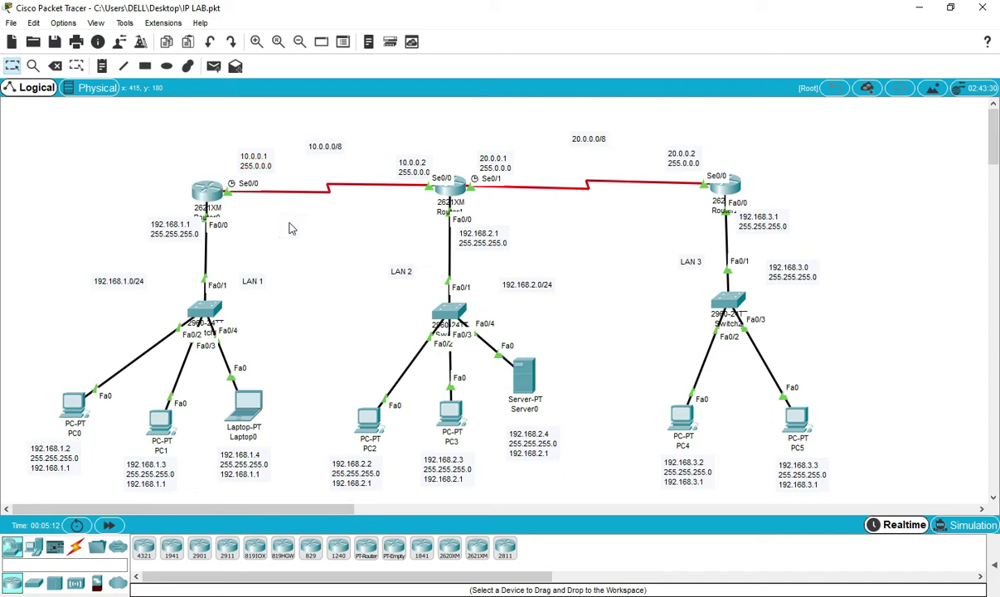
Review the networks beyond Router0: LAN 2, the 20.0.0.0/8 link and LAN 3
{"action": "left_click_drag", "start_coordinate": [580, 244], "coordinate": [431, 400]}
{"action": "left_click", "coordinate": [619, 116]}
{"action": "left_click_drag", "start_coordinate": [614, 128], "coordinate": [528, 225]}
{"action": "left_click_drag", "start_coordinate": [815, 234], "coordinate": [672, 329]}
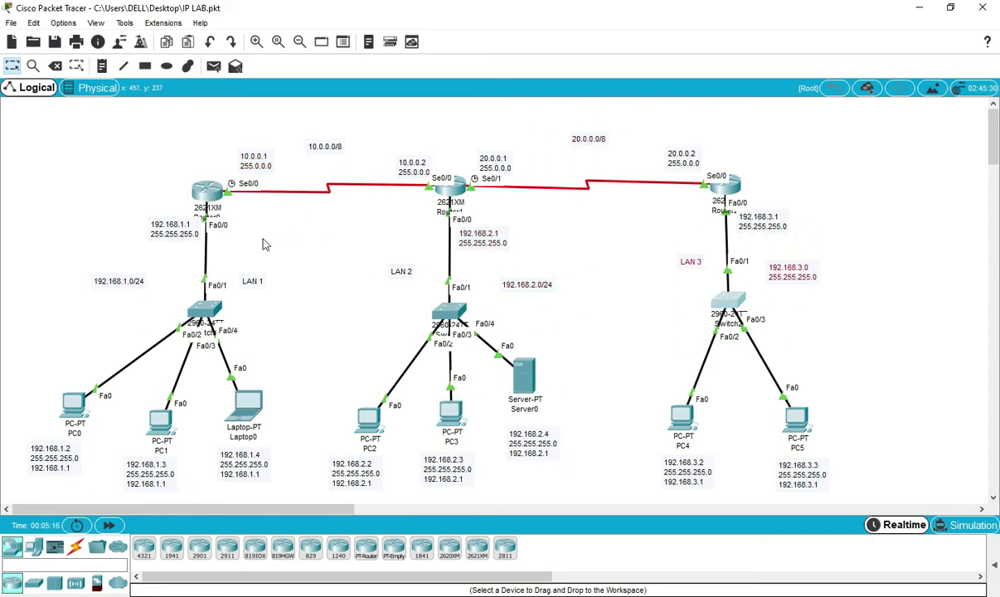
Review the remote networks Router0 has to reach: LAN 2, LAN 3 and the 20.0.0.0/8 serial link
{"action": "left_click_drag", "start_coordinate": [636, 124], "coordinate": [424, 352]}
{"action": "left_click_drag", "start_coordinate": [821, 214], "coordinate": [715, 286]}
{"action": "left_click_drag", "start_coordinate": [637, 117], "coordinate": [560, 199]}
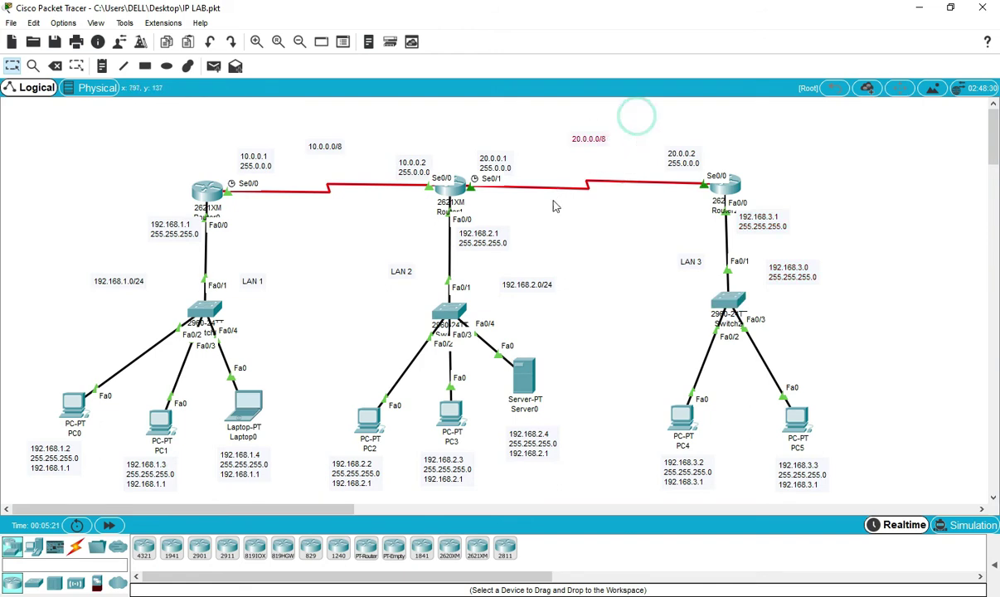
{"action": "left_click_drag", "start_coordinate": [550, 242], "coordinate": [429, 343]}
{"action": "left_click_drag", "start_coordinate": [883, 206], "coordinate": [713, 340]}
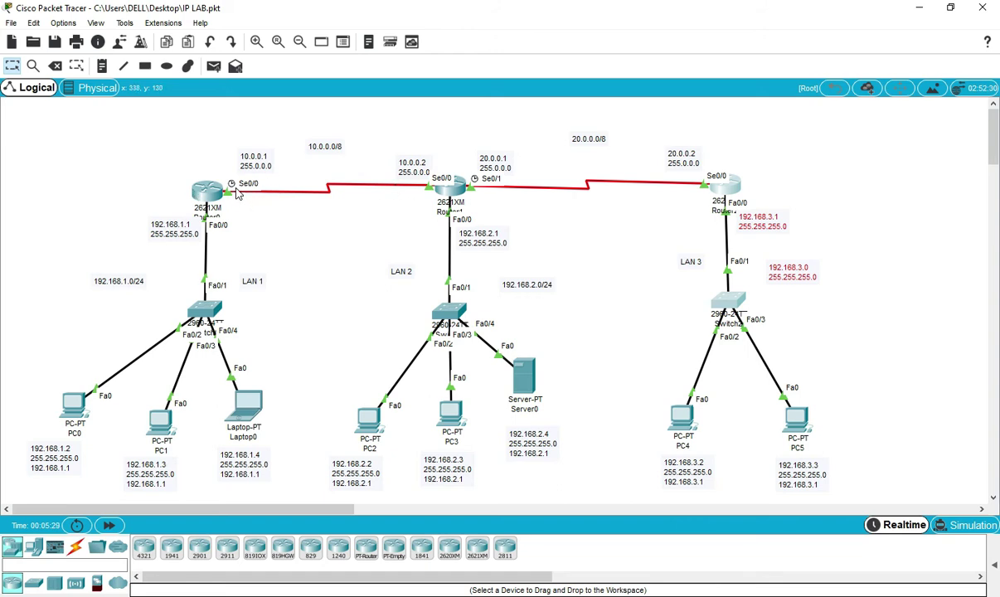
Examine the LAN 1 and LAN 3 networks on either side of Router1
{"action": "left_click_drag", "start_coordinate": [47, 229], "coordinate": [176, 334]}
{"action": "left_click_drag", "start_coordinate": [803, 197], "coordinate": [688, 374]}
{"action": "left_click_drag", "start_coordinate": [68, 216], "coordinate": [235, 356]}
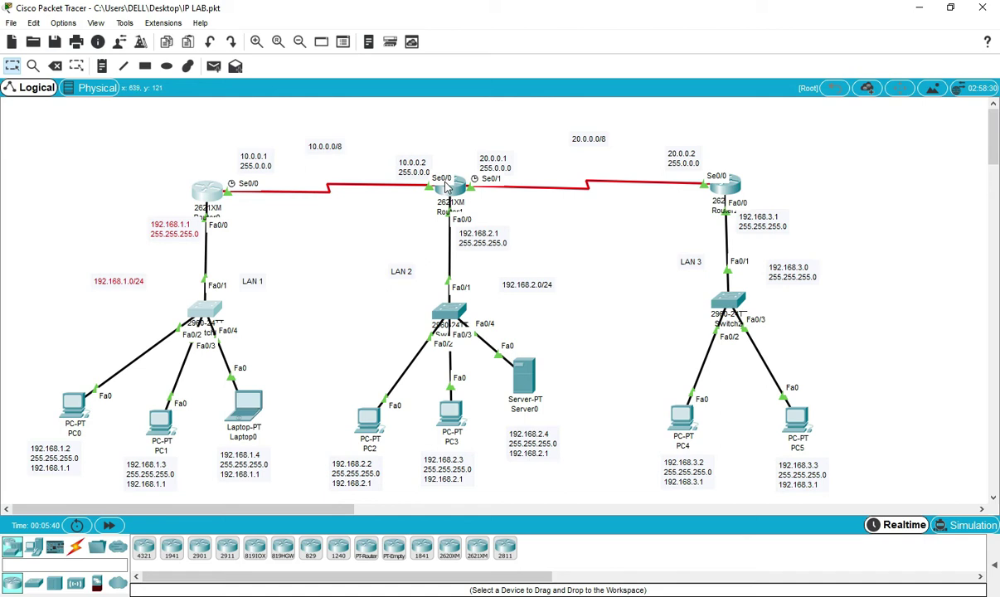
{"action": "left_click_drag", "start_coordinate": [833, 215], "coordinate": [679, 356]}
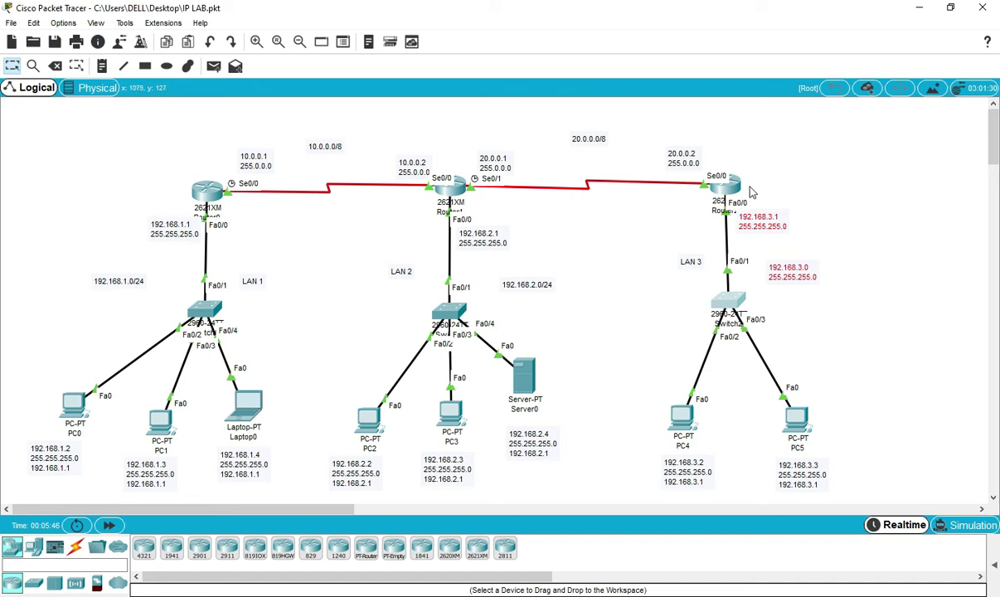
Review the networks beyond Router2, including LAN 2, the 10.0.0.0/8 link and LAN 1, and its own 20.0.0.2 end
{"action": "left_click_drag", "start_coordinate": [528, 245], "coordinate": [398, 375]}
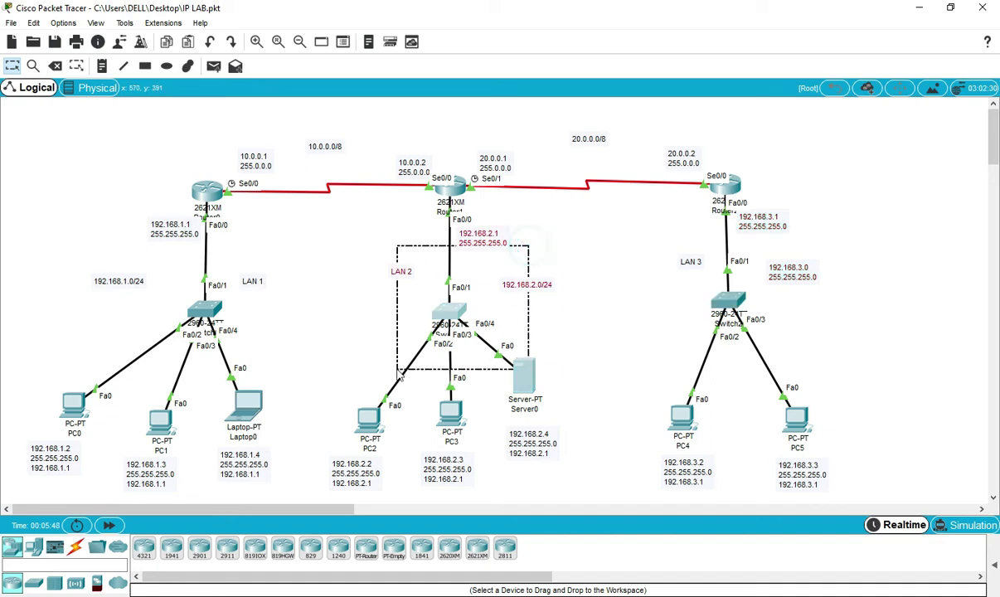
{"action": "left_click_drag", "start_coordinate": [356, 98], "coordinate": [300, 168]}
{"action": "left_click_drag", "start_coordinate": [271, 220], "coordinate": [25, 400]}
{"action": "left_click_drag", "start_coordinate": [539, 220], "coordinate": [419, 388]}
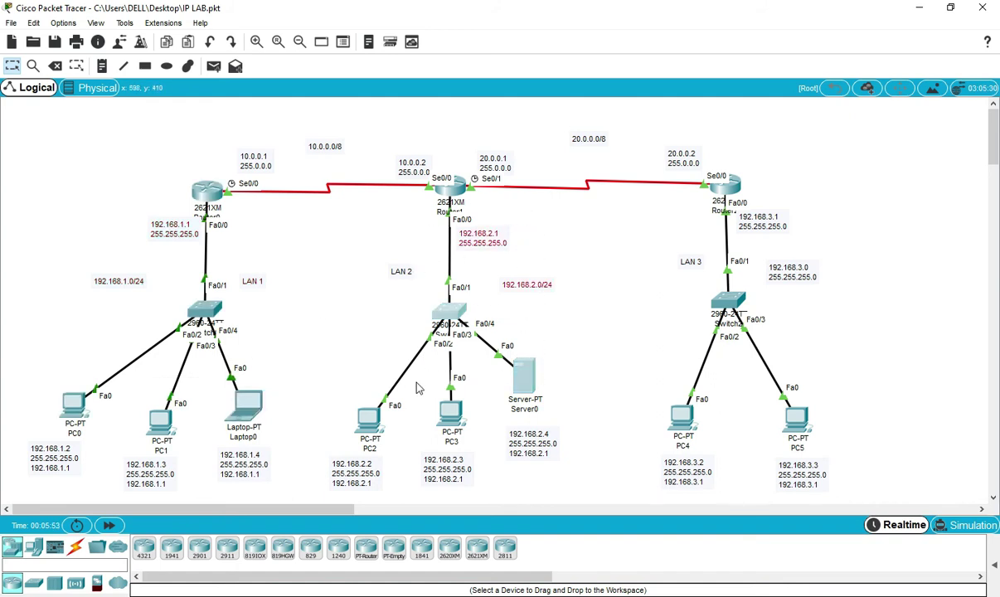
{"action": "left_click_drag", "start_coordinate": [556, 241], "coordinate": [340, 412]}
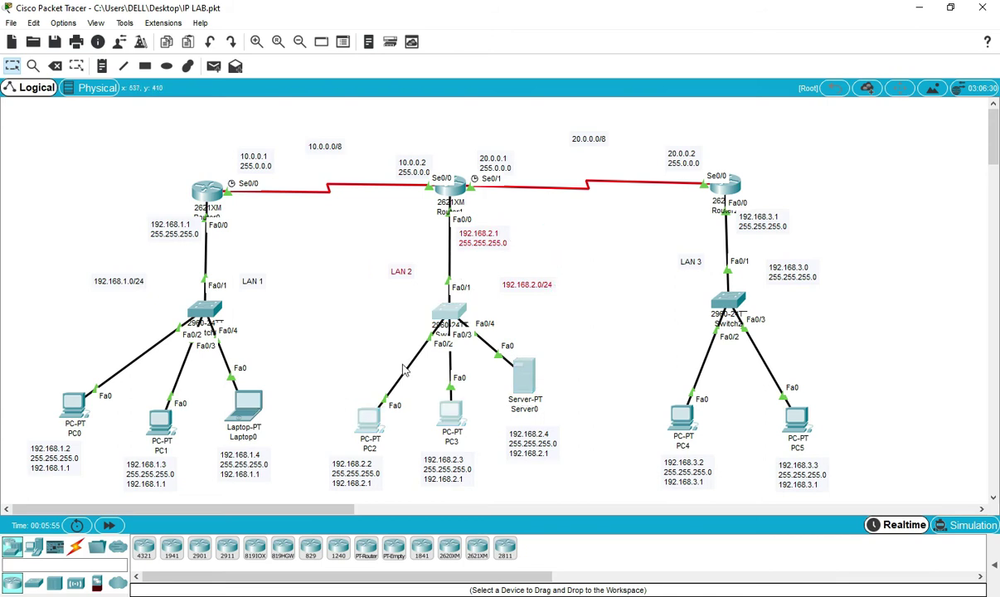
{"action": "left_click", "coordinate": [682, 174]}
{"action": "left_click_drag", "start_coordinate": [642, 166], "coordinate": [736, 211]}
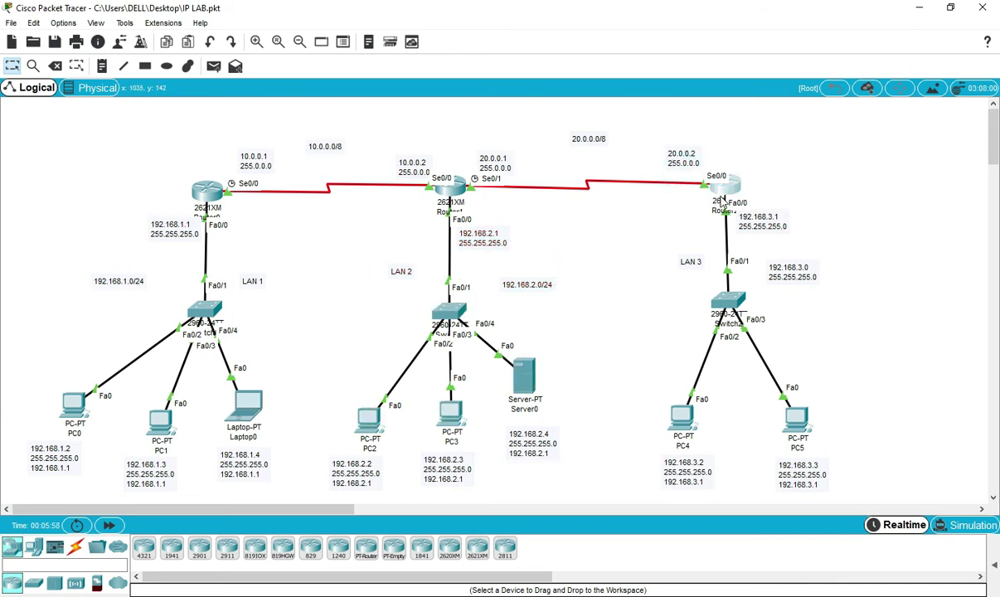
{"action": "left_click", "coordinate": [771, 175]}
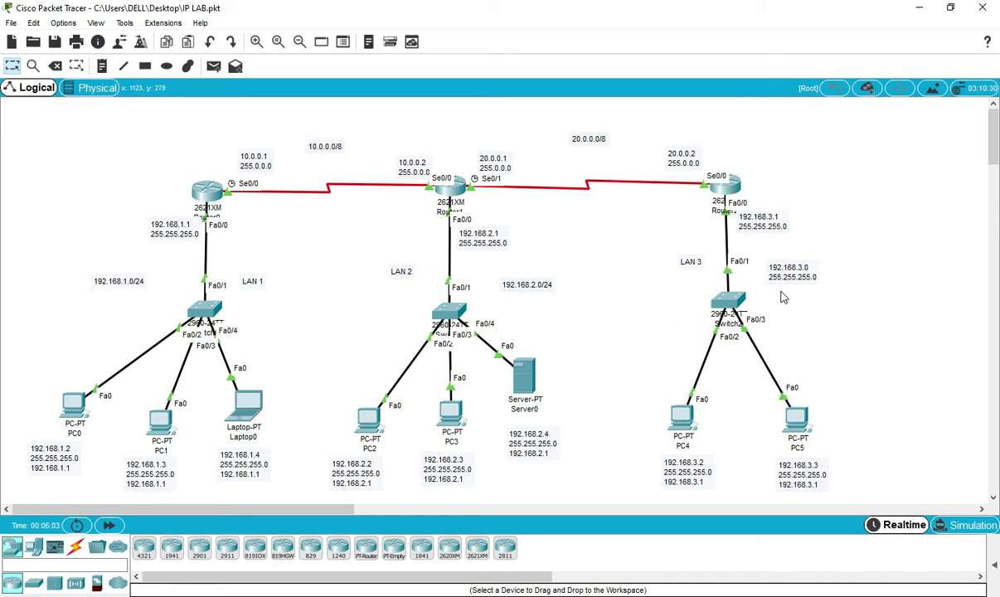
Open Router0's command-line interface at full size and enter privileged mode with the enable command
{"action": "left_click", "coordinate": [217, 193]}
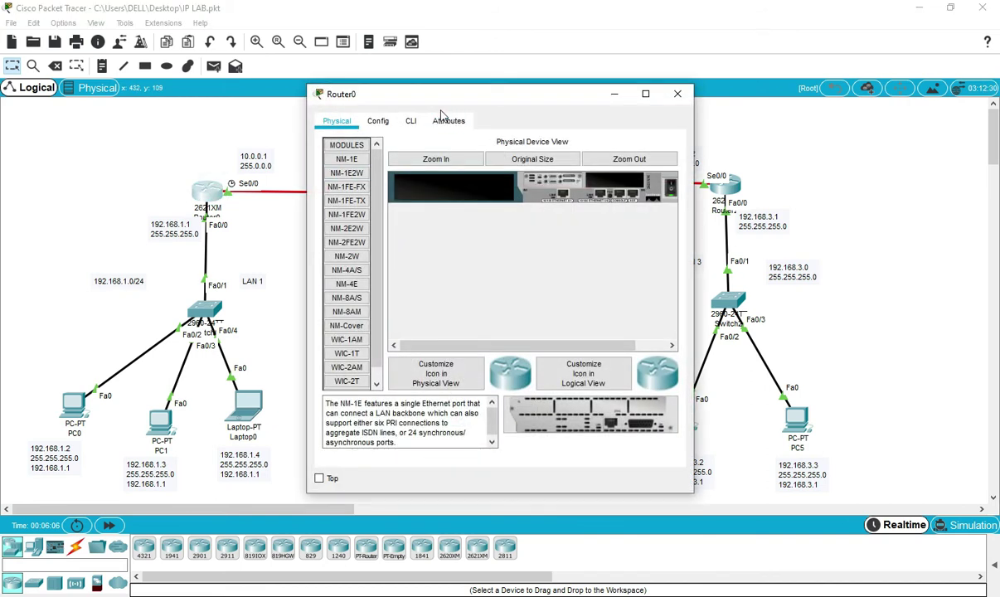
{"action": "left_click", "coordinate": [419, 123]}
{"action": "double_click", "coordinate": [580, 94]}
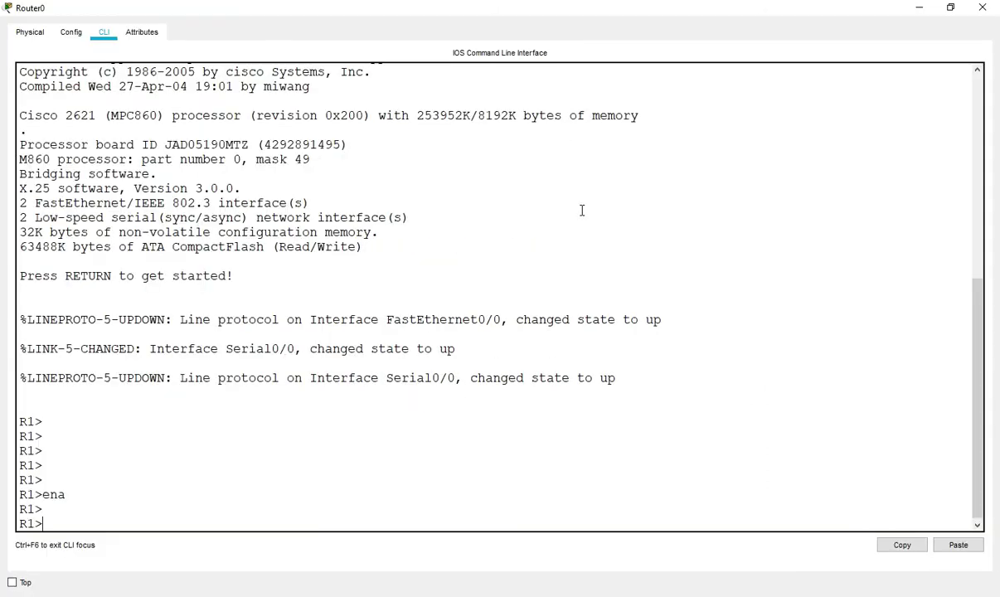
{"action": "type", "text": "ena"}
{"action": "key", "text": "Tab"}
{"action": "key", "text": "Return"}
{"action": "key", "text": "Return"}
{"action": "key", "text": "Return"}
{"action": "key", "text": "Return"}
{"action": "key", "text": "Return"}
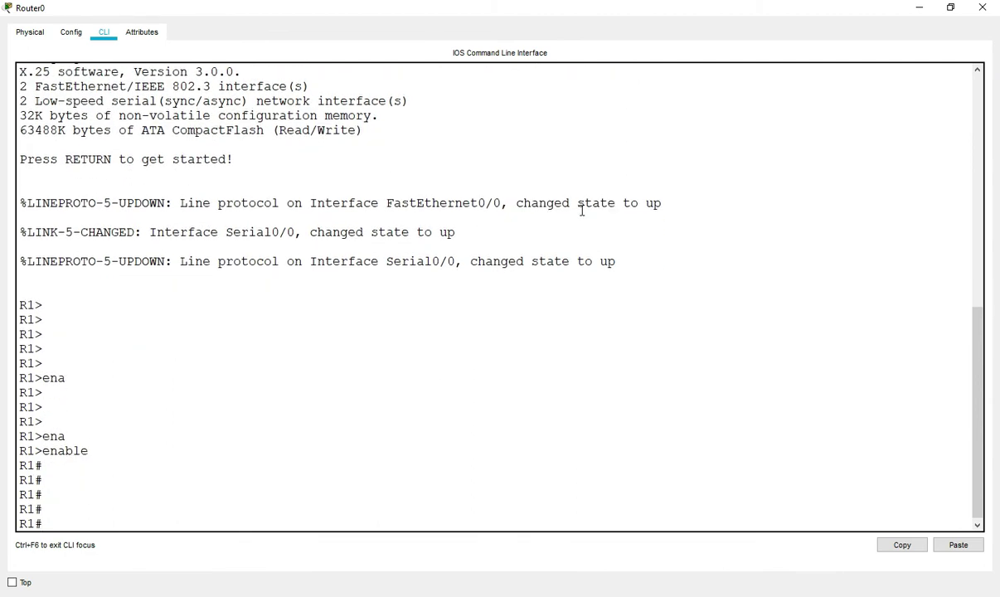
Enter global configuration mode on R1 with config, accepting the default terminal source
{"action": "key", "text": "Return"}
{"action": "key", "text": "Return"}
{"action": "key", "text": "Return"}
{"action": "key", "text": "Return"}
{"action": "key", "text": "Return"}
{"action": "type", "text": "confi"}
{"action": "key", "text": "Return"}
{"action": "key", "text": "Return"}
{"action": "key", "text": "Return"}
{"action": "key", "text": "Return"}
{"action": "key", "text": "Return"}
{"action": "key", "text": "Return"}
{"action": "key", "text": "Return"}
{"action": "key", "text": "Return"}
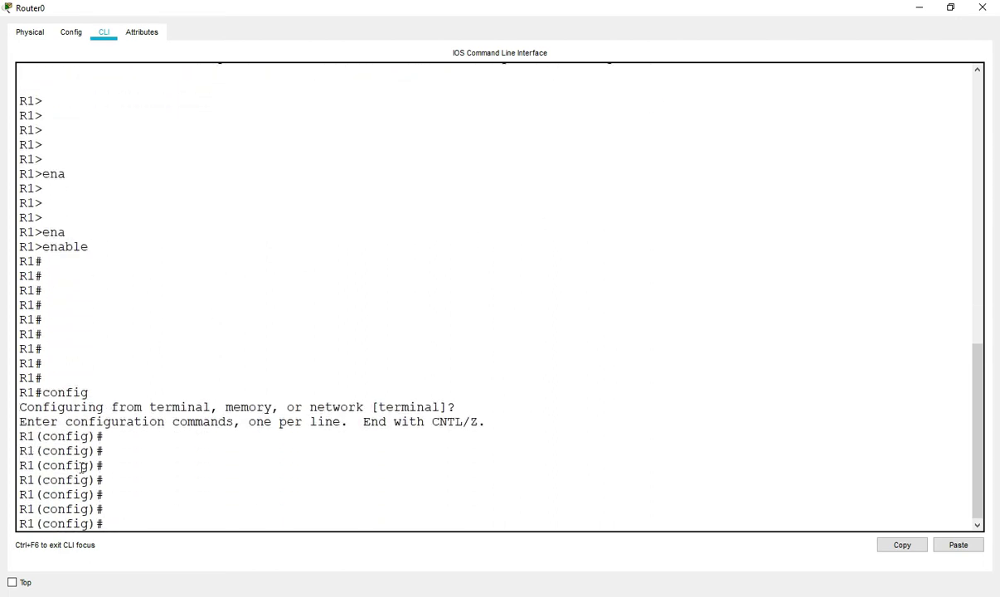
Start an ip route command on R1 for network 192.168.2.0 with mask 255.255.255.0
{"action": "left_click_drag", "start_coordinate": [20, 475], "coordinate": [194, 483]}
{"action": "left_click", "coordinate": [186, 489]}
{"action": "key", "text": "Return"}
{"action": "key", "text": "Return"}
{"action": "key", "text": "Return"}
{"action": "key", "text": "Return"}
{"action": "type", "text": "ip rou"}
{"action": "key", "text": "Tab"}
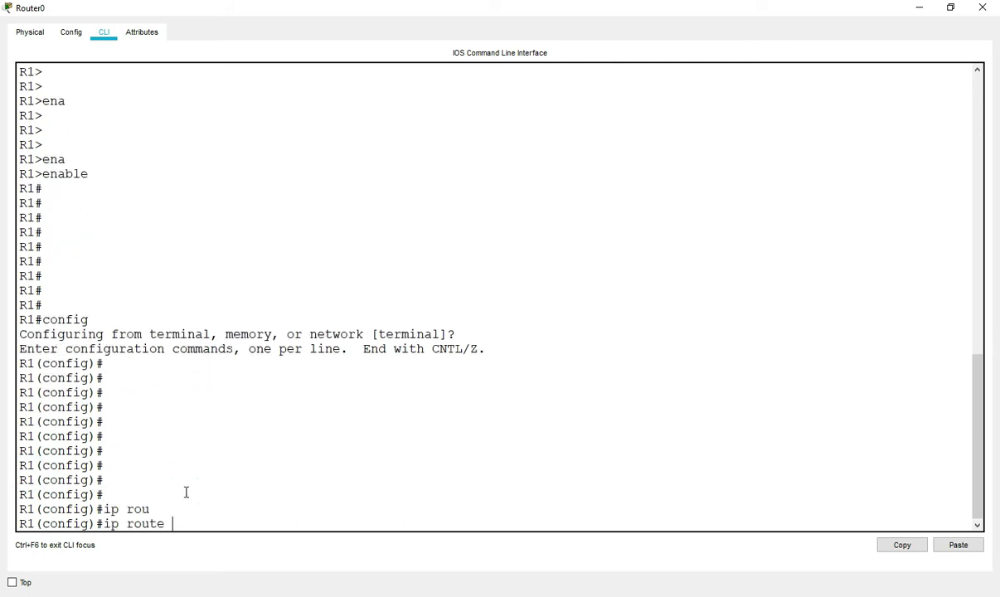
{"action": "type", "text": "192.168.2.0 255.255.255.0"}
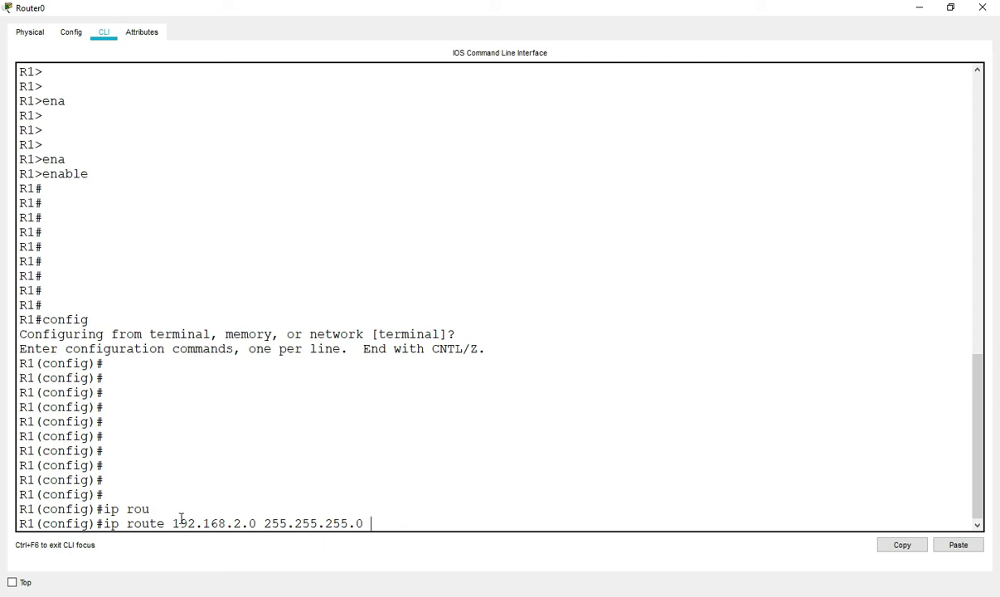
List the possible next parameters of the 192.168.2.0 route and examine the forwarding router's address option
{"action": "type", "text": "?"}
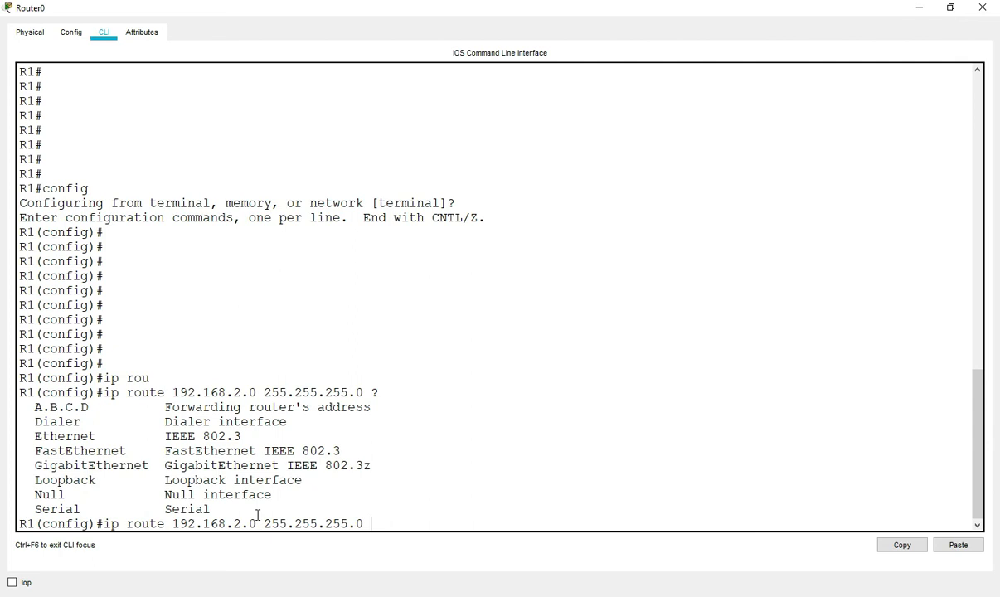
{"action": "left_click", "coordinate": [371, 406]}
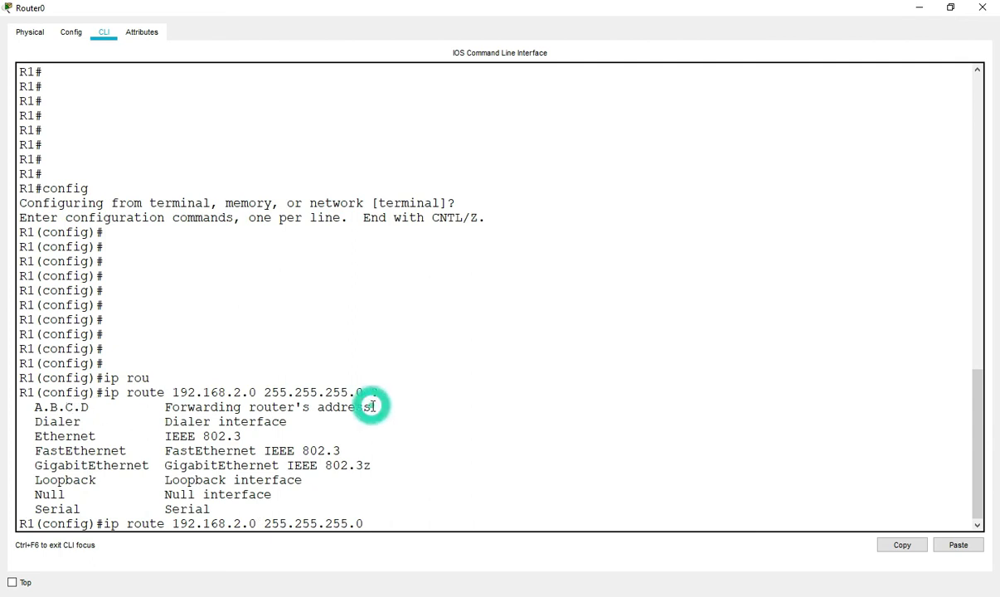
{"action": "left_click_drag", "start_coordinate": [280, 406], "coordinate": [382, 408]}
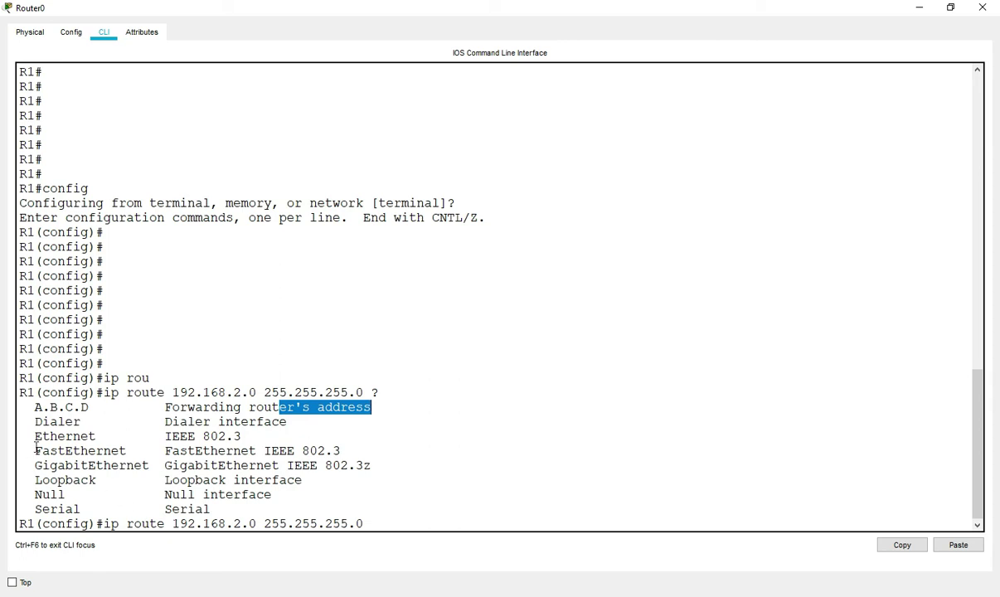
{"action": "left_click", "coordinate": [378, 521]}
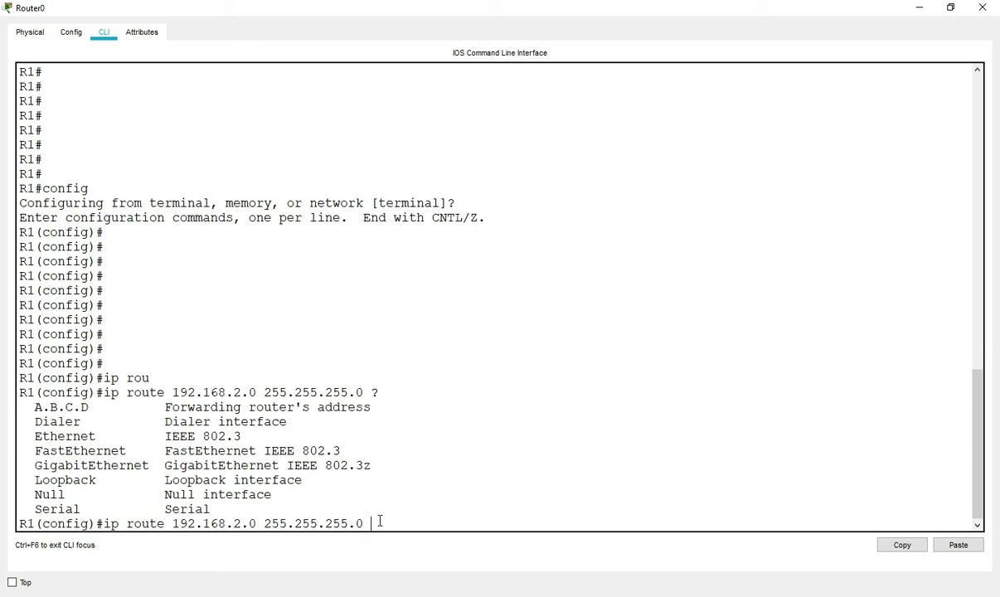
Check the LAN 2 network in the topology, and return to Router0's full-size command line
{"action": "left_click_drag", "start_coordinate": [616, 7], "coordinate": [513, 323]}
{"action": "left_click_drag", "start_coordinate": [437, 222], "coordinate": [578, 335]}
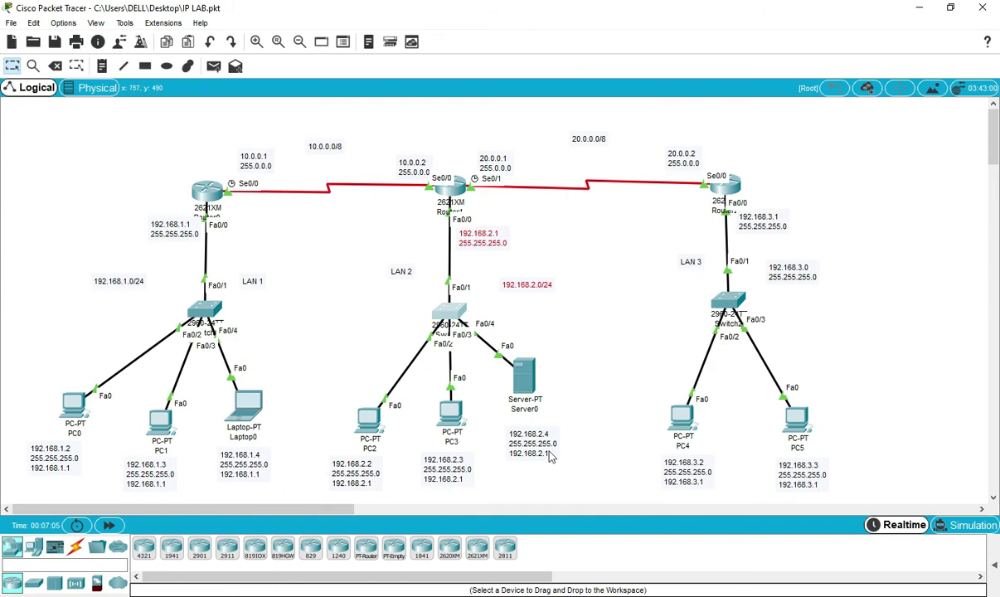
{"action": "left_click", "coordinate": [498, 594]}
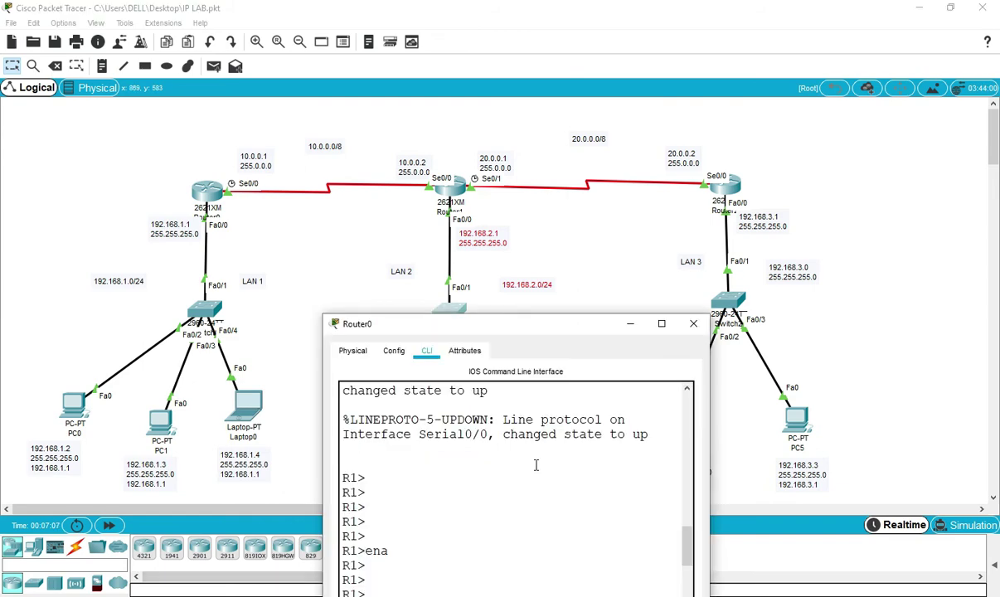
{"action": "left_click", "coordinate": [662, 324]}
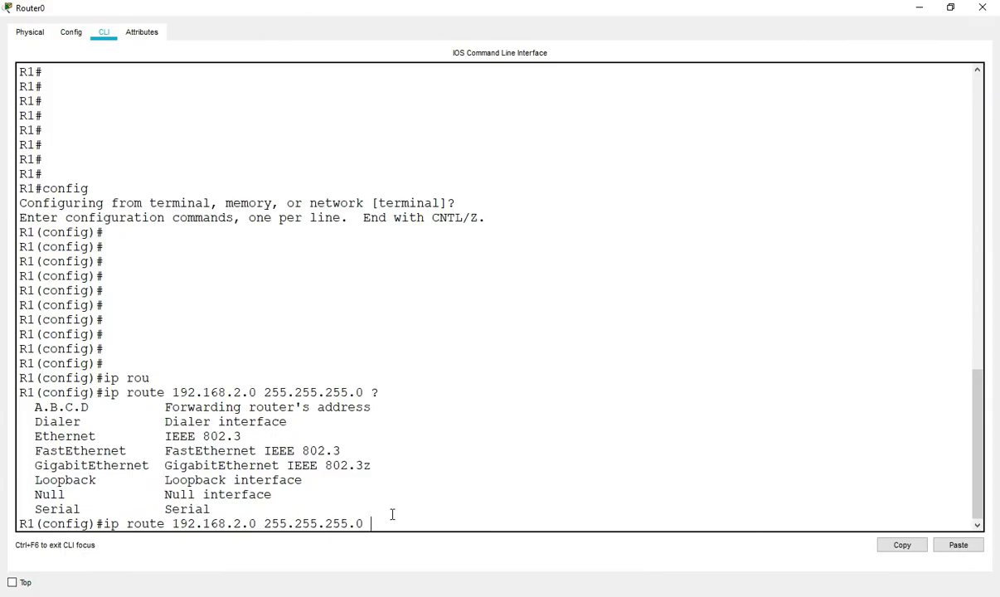
Complete the static route to 192.168.2.0 with exit interface serial 0/0 and submit it
{"action": "type", "text": "se"}
{"action": "key", "text": "Tab"}
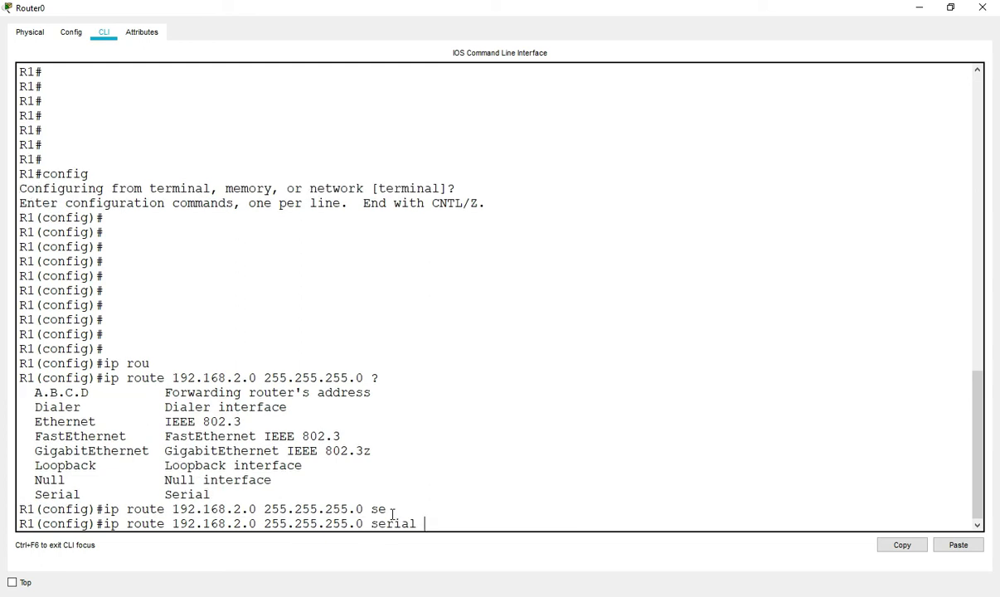
{"action": "type", "text": "0/0"}
{"action": "key", "text": "Return"}
{"action": "key", "text": "Return"}
{"action": "key", "text": "Return"}
{"action": "key", "text": "Return"}
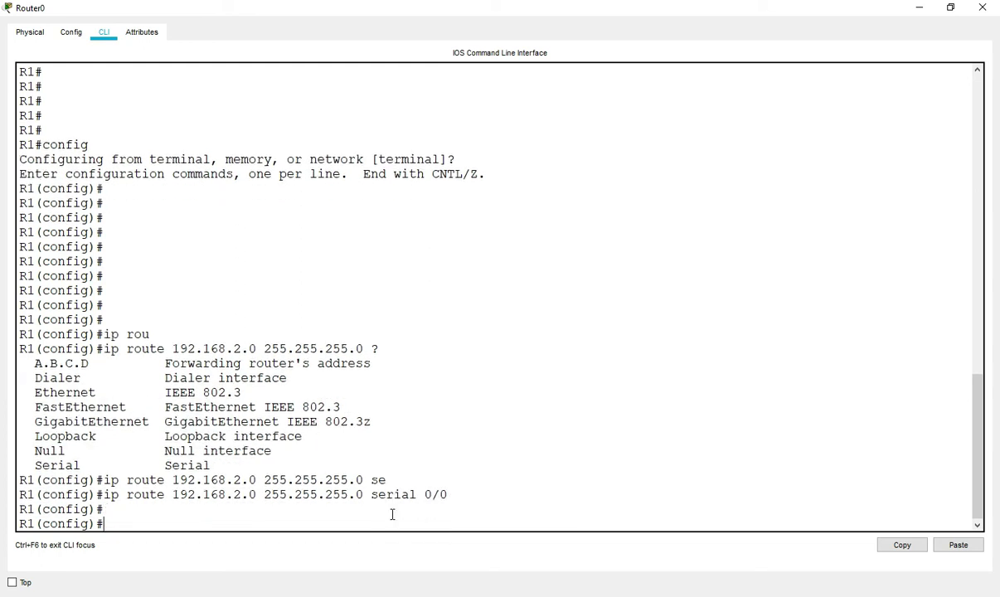
Add a static route on R1 to 192.168.3.0 with mask 255.255.255.0 through serial 0/0
{"action": "type", "text": "ip ro"}
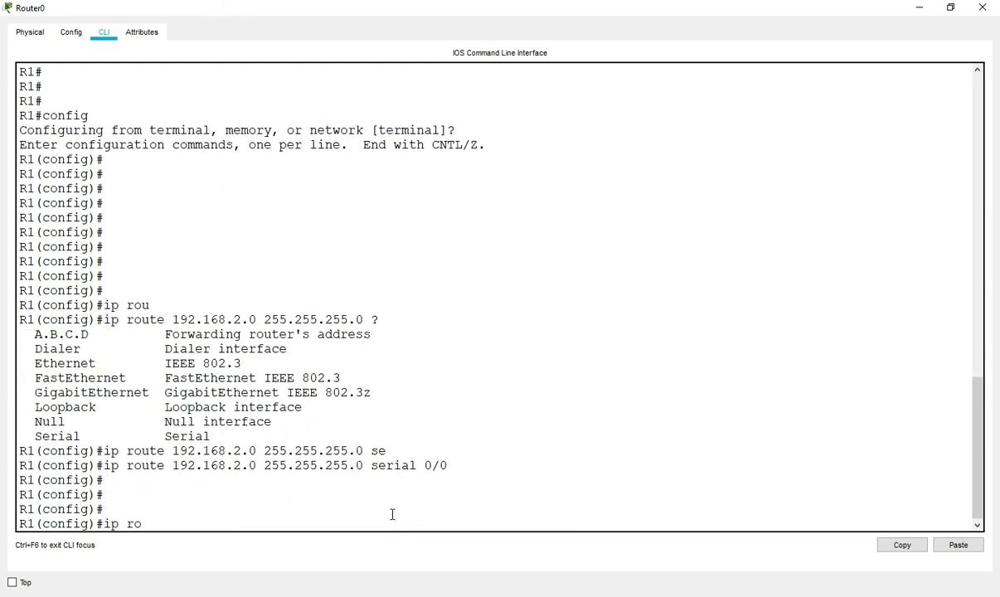
{"action": "type", "text": "u"}
{"action": "key", "text": "Tab"}
{"action": "type", "text": "192.168.3"}
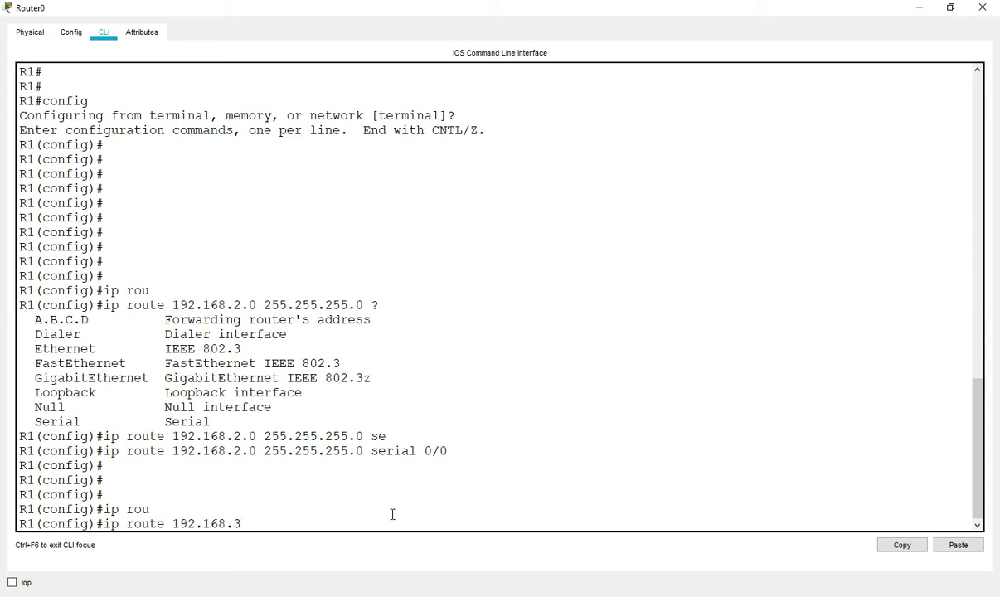
{"action": "type", "text": ".0 255.255.255."}
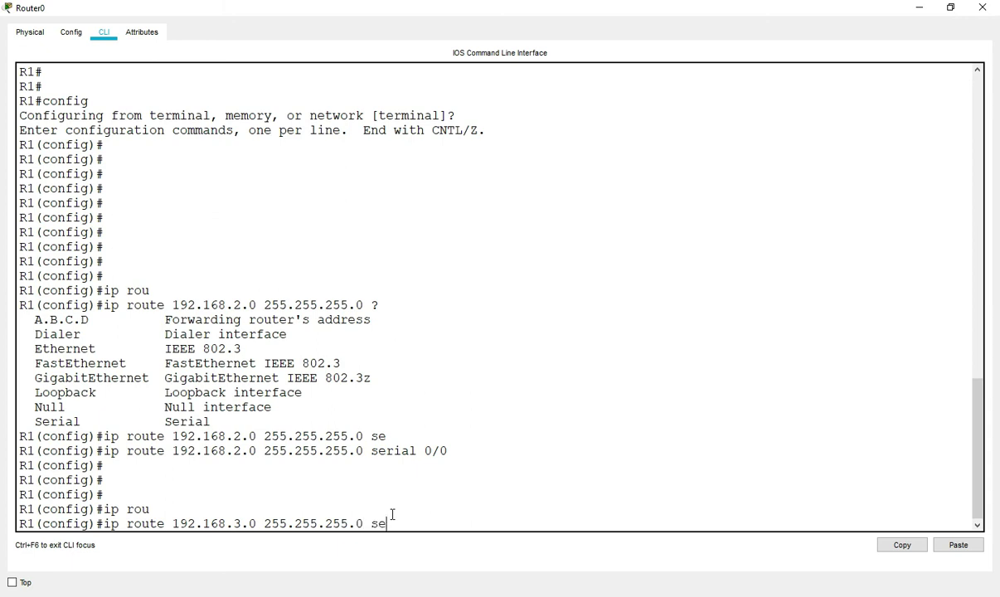
{"action": "type", "text": "0 se"}
{"action": "key", "text": "Tab"}
{"action": "type", "text": "0/0"}
{"action": "key", "text": "Return"}
{"action": "key", "text": "Return"}
{"action": "key", "text": "Return"}
{"action": "key", "text": "Return"}
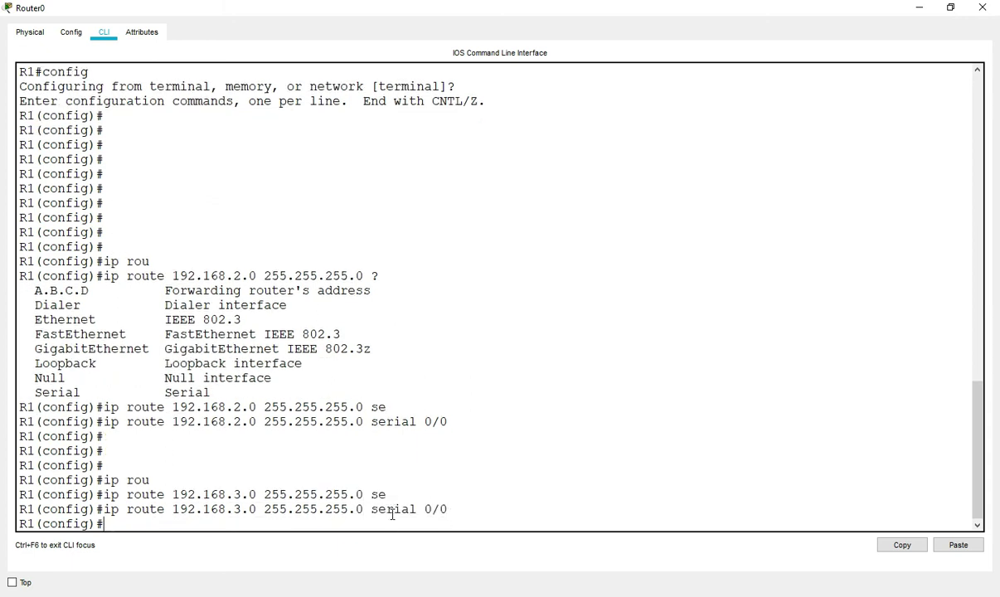
Add a static route on R1 to 20.0.0.0 with mask 255.0.0.0 through serial 0/0
{"action": "type", "text": "ip rou"}
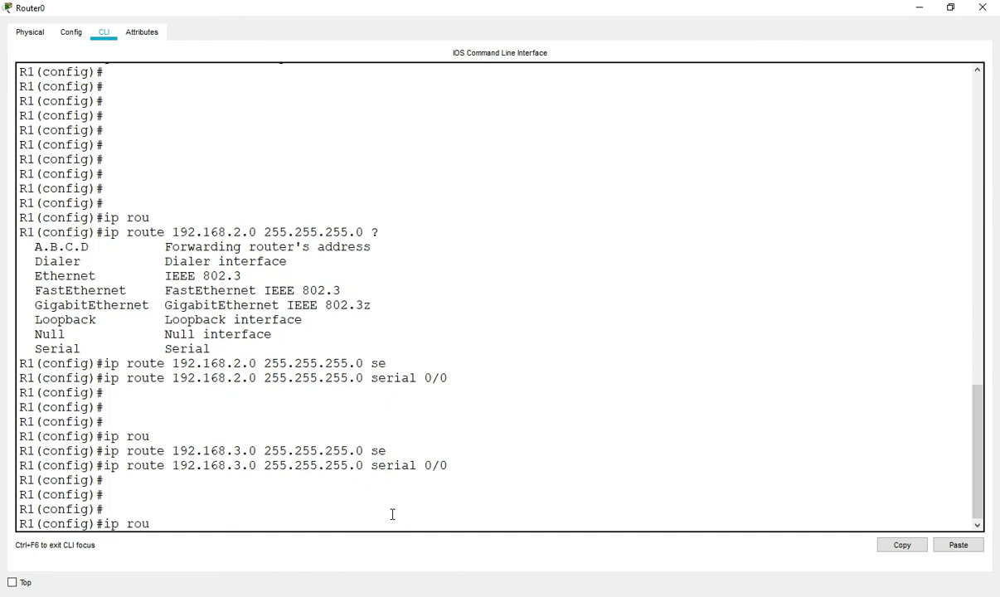
{"action": "key", "text": "Tab"}
{"action": "type", "text": "20.0.0.-0"}
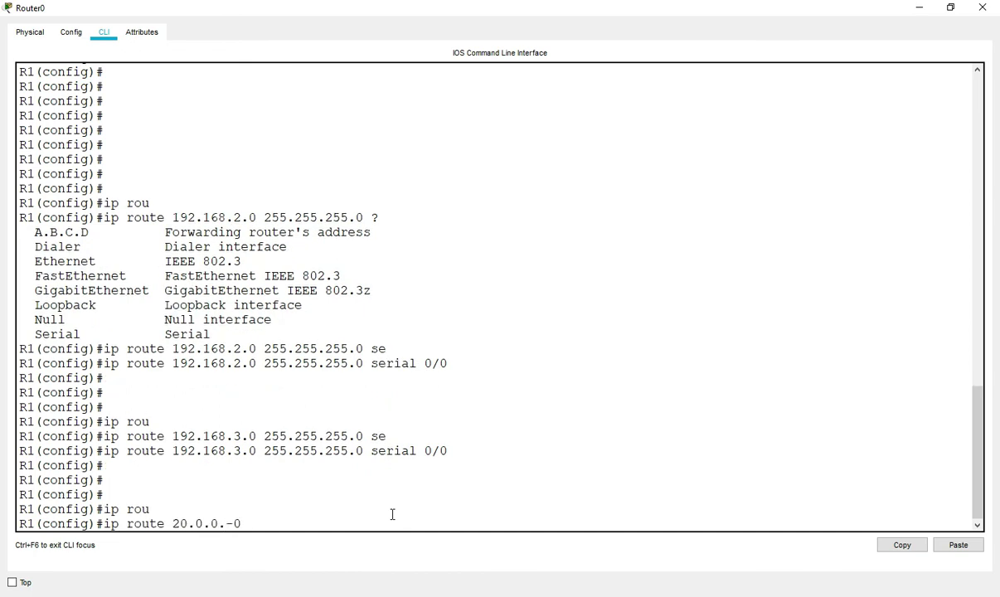
{"action": "key", "text": "BackSpace"}
{"action": "key", "text": "BackSpace"}
{"action": "type", "text": "0 255.0.0.0 se"}
{"action": "key", "text": "Tab"}
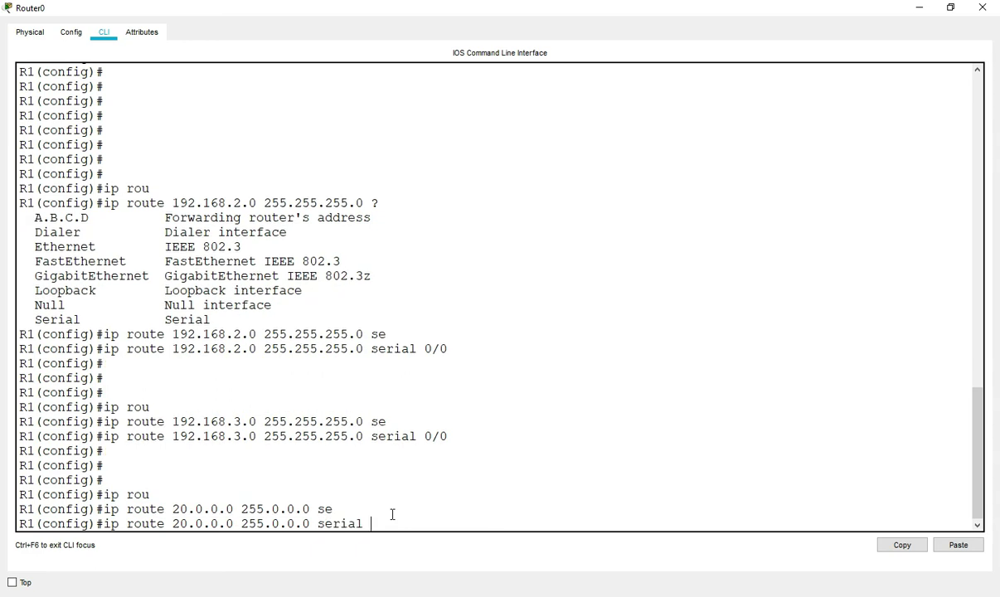
{"action": "type", "text": "0/0"}
{"action": "key", "text": "Return"}
{"action": "key", "text": "Return"}
{"action": "key", "text": "Return"}
{"action": "key", "text": "Return"}
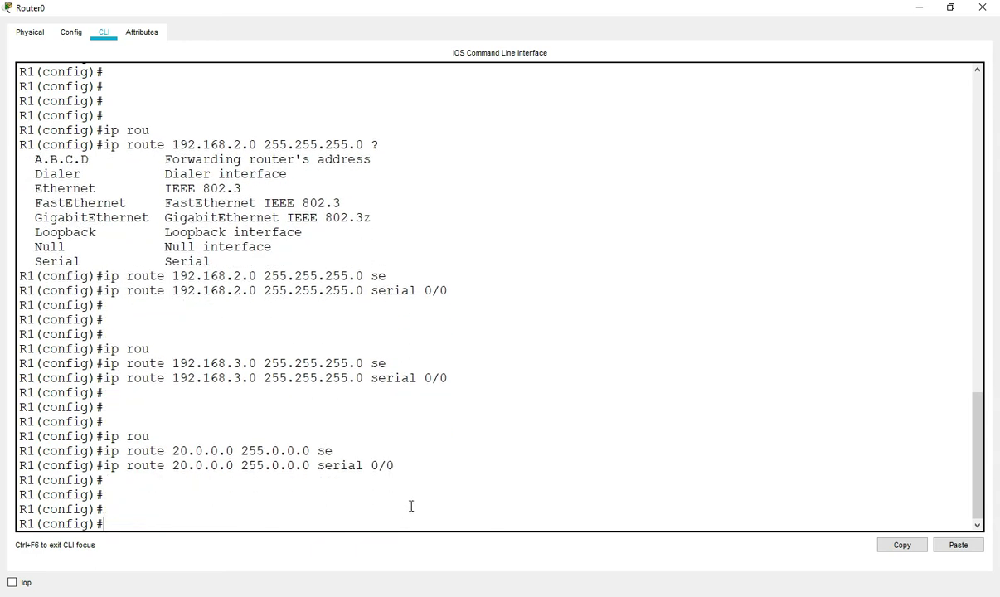
Compare the exit interface given in each of R1's three static route commands
{"action": "left_click_drag", "start_coordinate": [369, 290], "coordinate": [455, 288]}
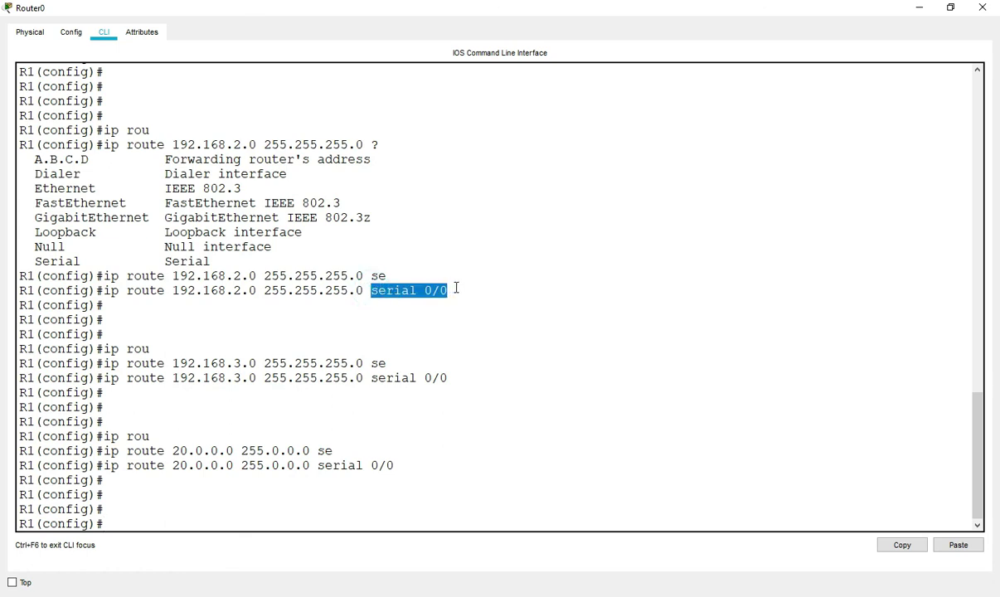
{"action": "left_click_drag", "start_coordinate": [369, 378], "coordinate": [448, 379]}
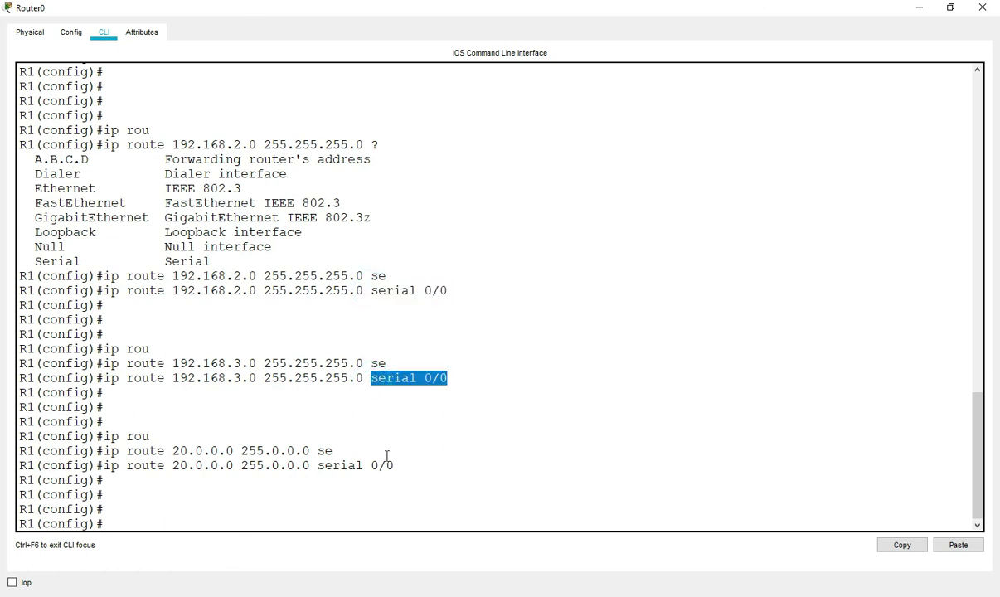
{"action": "left_click_drag", "start_coordinate": [318, 465], "coordinate": [396, 465]}
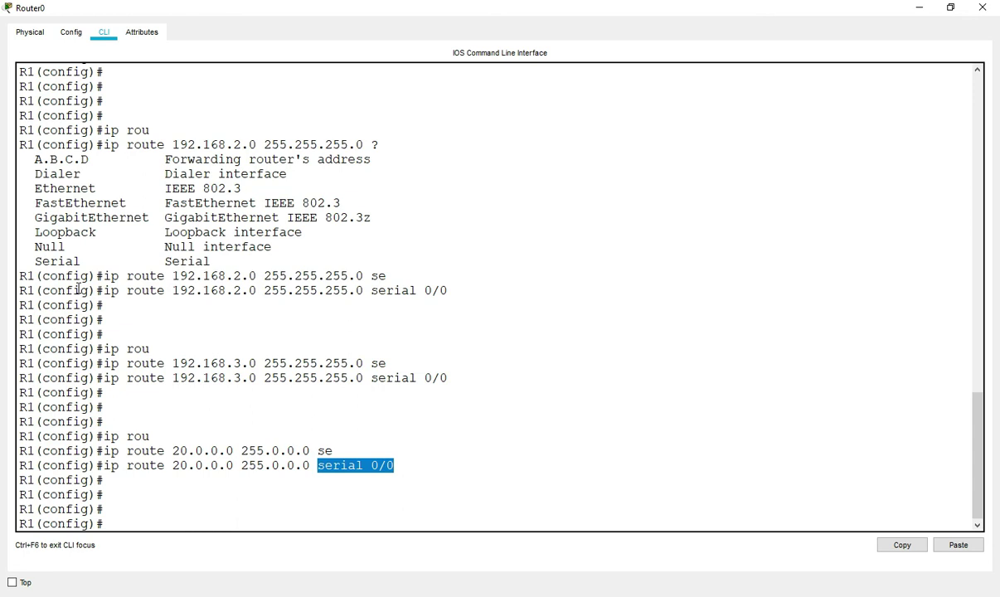
Review R1's complete static route commands for 192.168.2.0, 192.168.3.0 and 20.0.0.0, and return to the network topology
{"action": "left_click_drag", "start_coordinate": [78, 289], "coordinate": [432, 315]}
{"action": "left_click_drag", "start_coordinate": [50, 378], "coordinate": [545, 375]}
{"action": "left_click_drag", "start_coordinate": [58, 450], "coordinate": [497, 459]}
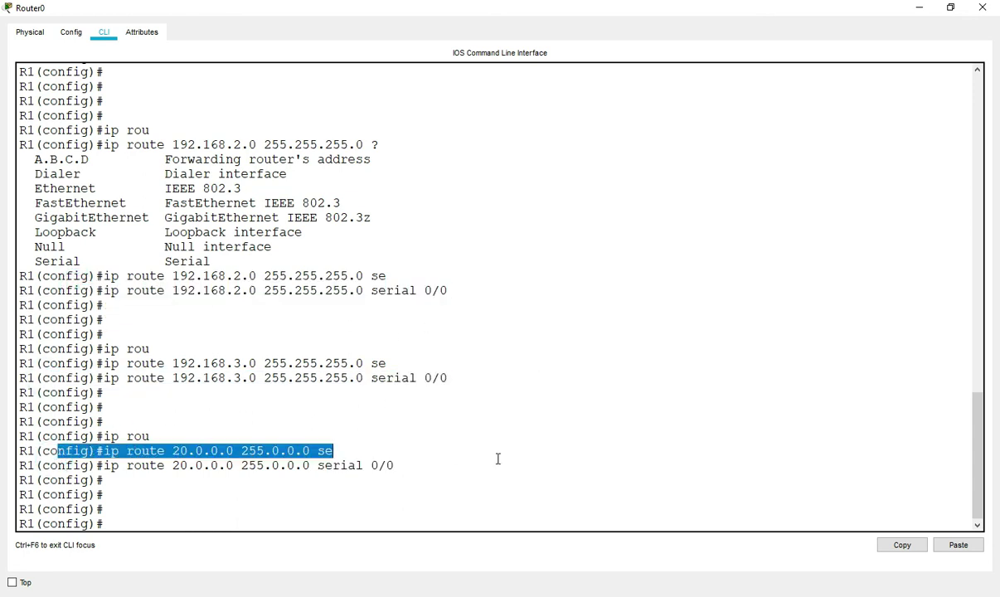
{"action": "left_click", "coordinate": [919, 8]}
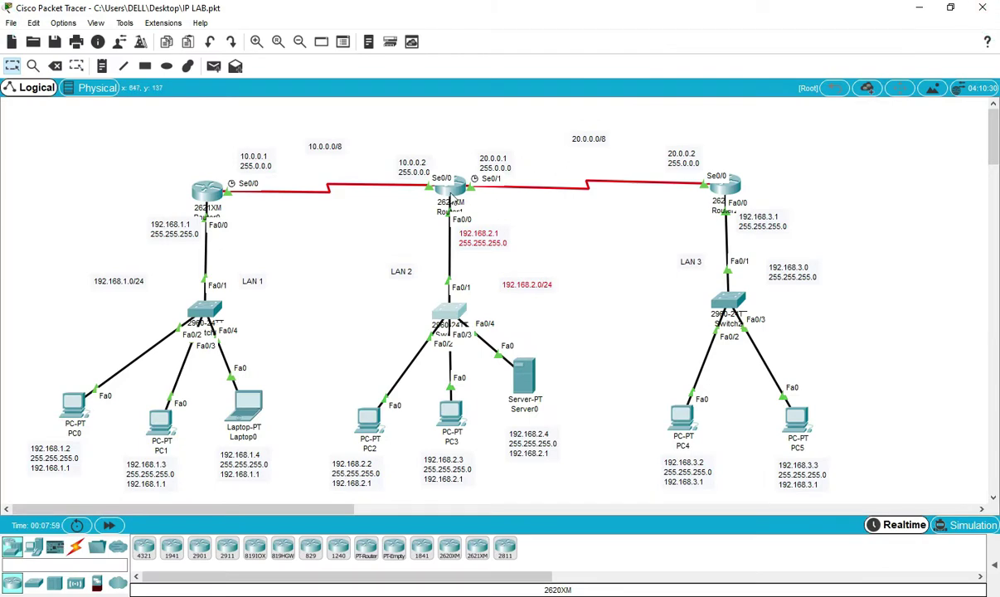
Open Router1's command line in a maximized window and enter privileged EXEC mode
{"action": "left_click", "coordinate": [452, 196]}
{"action": "left_click", "coordinate": [410, 120]}
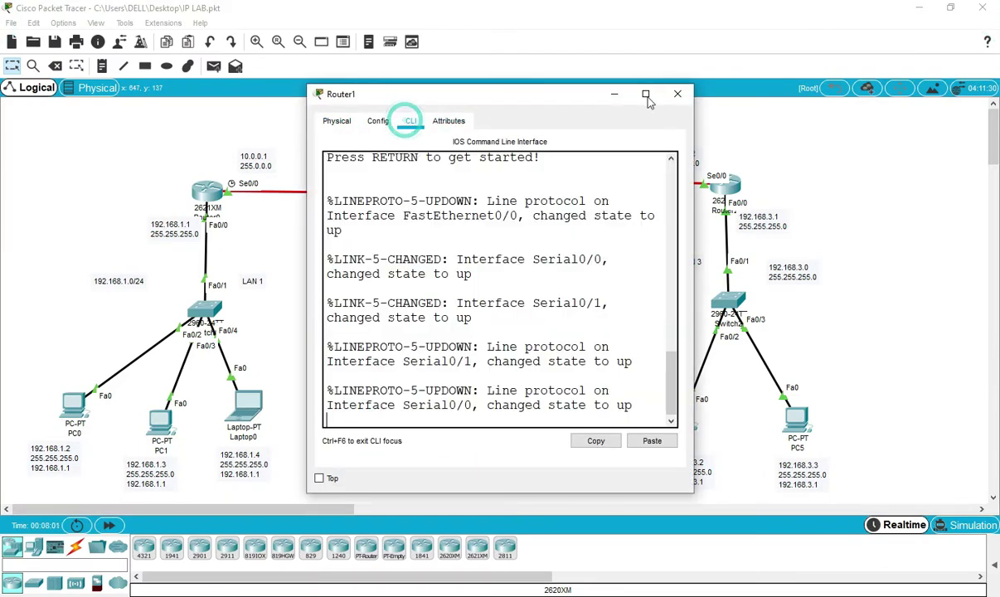
{"action": "left_click", "coordinate": [645, 94]}
{"action": "key", "text": "Return"}
{"action": "key", "text": "Return"}
{"action": "key", "text": "Return"}
{"action": "key", "text": "Return"}
{"action": "type", "text": "ena"}
{"action": "key", "text": "Tab"}
{"action": "key", "text": "Return"}
{"action": "key", "text": "Return"}
{"action": "key", "text": "Return"}
{"action": "key", "text": "Return"}
{"action": "key", "text": "Return"}
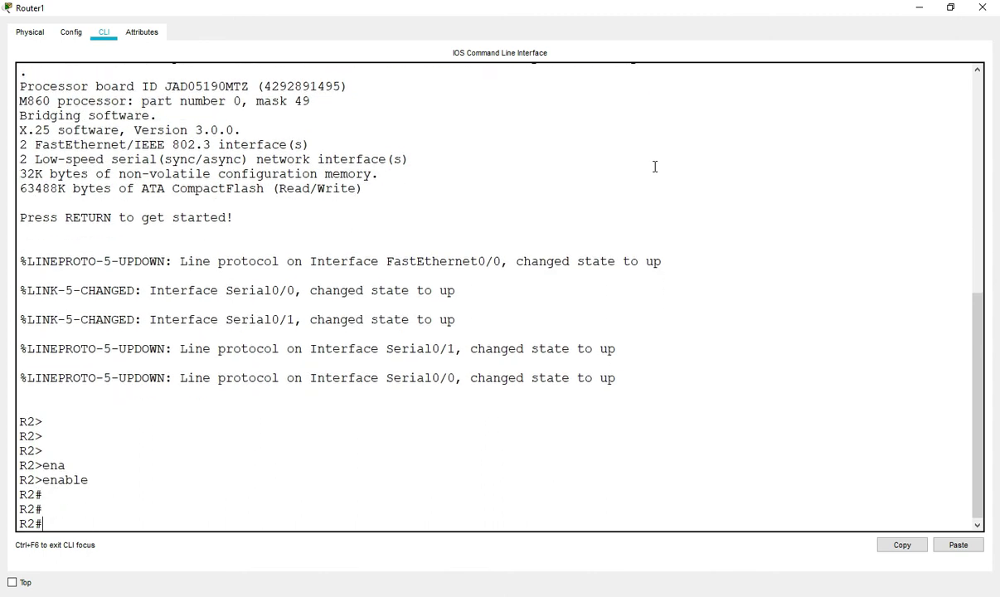
Enter global configuration mode on R2, accepting the default terminal source
{"action": "type", "text": "config"}
{"action": "key", "text": "Return"}
{"action": "key", "text": "Return"}
{"action": "key", "text": "Return"}
{"action": "key", "text": "Return"}
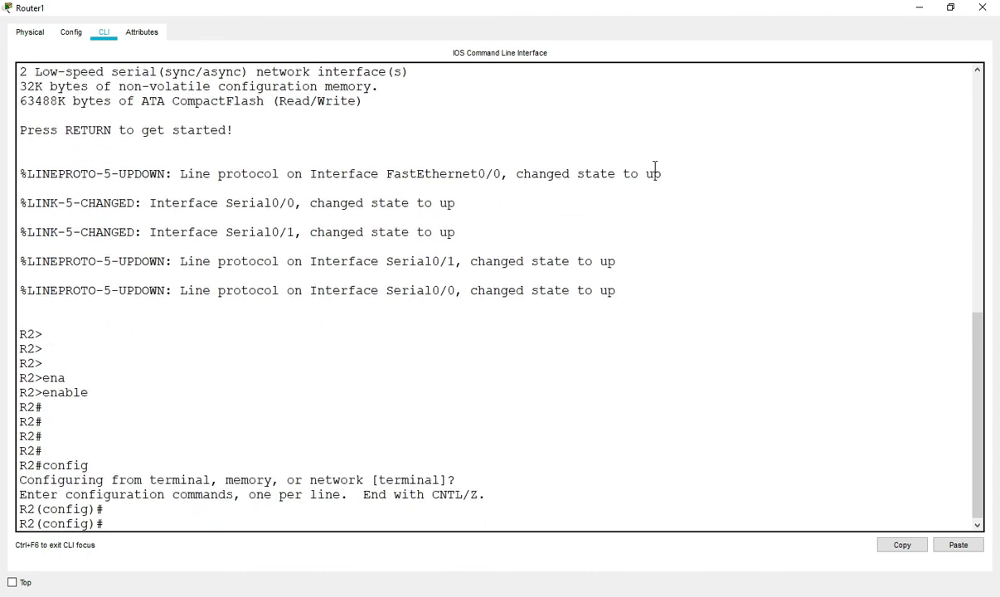
Add a static route on R2 to 192.168.1.0 with mask 255.255.255.0 through serial 0/0
{"action": "type", "text": "ip r"}
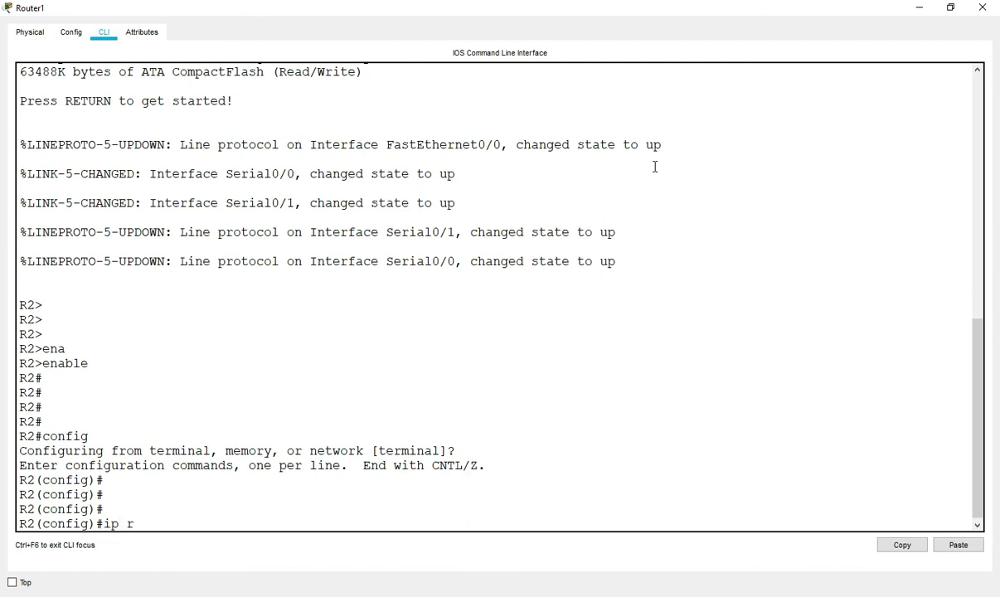
{"action": "type", "text": "ou"}
{"action": "key", "text": "Tab"}
{"action": "type", "text": "192.168.1."}
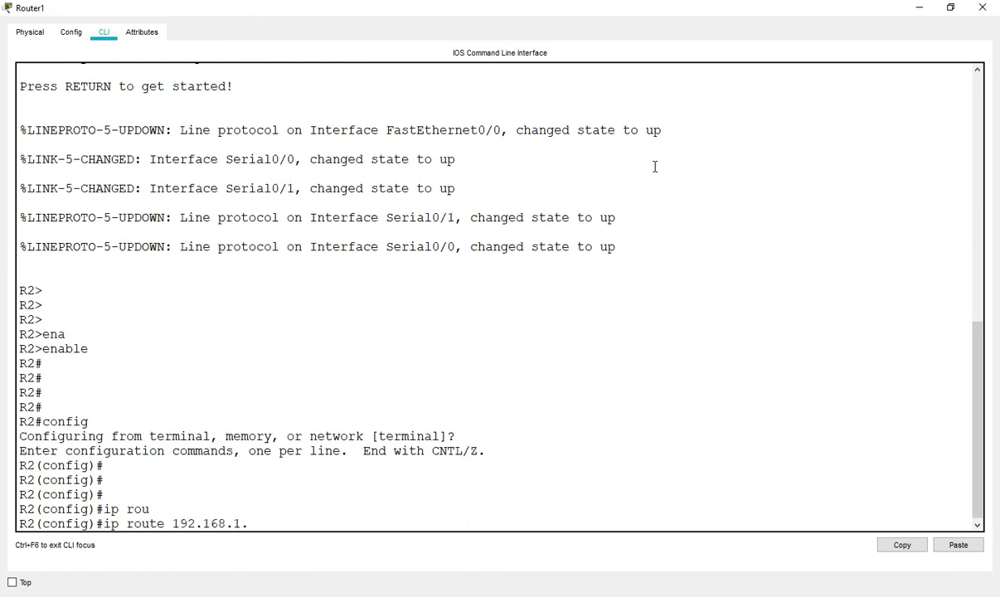
{"action": "type", "text": "0 255.255.255.0"}
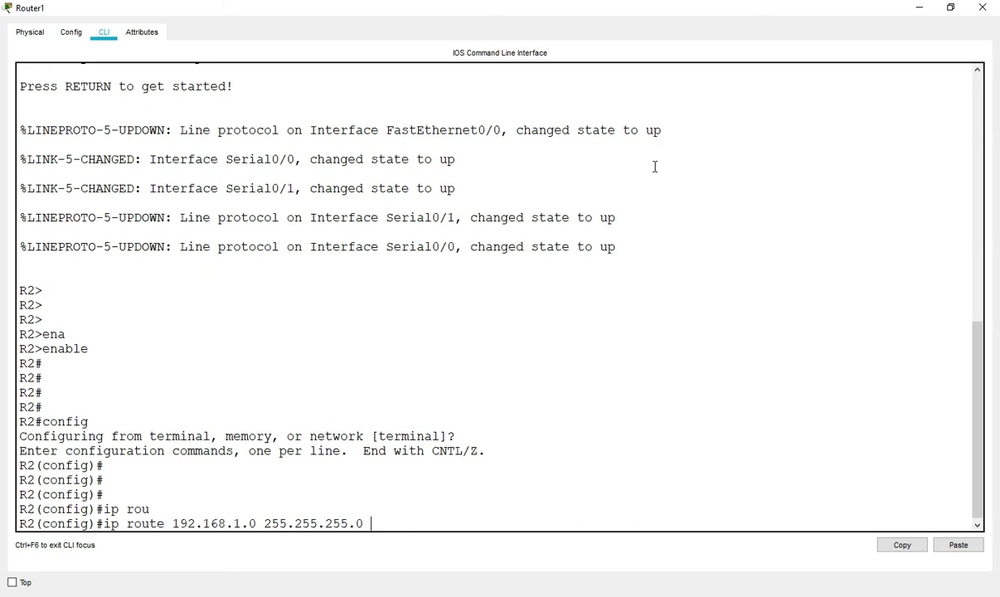
{"action": "type", "text": " se"}
{"action": "key", "text": "Tab"}
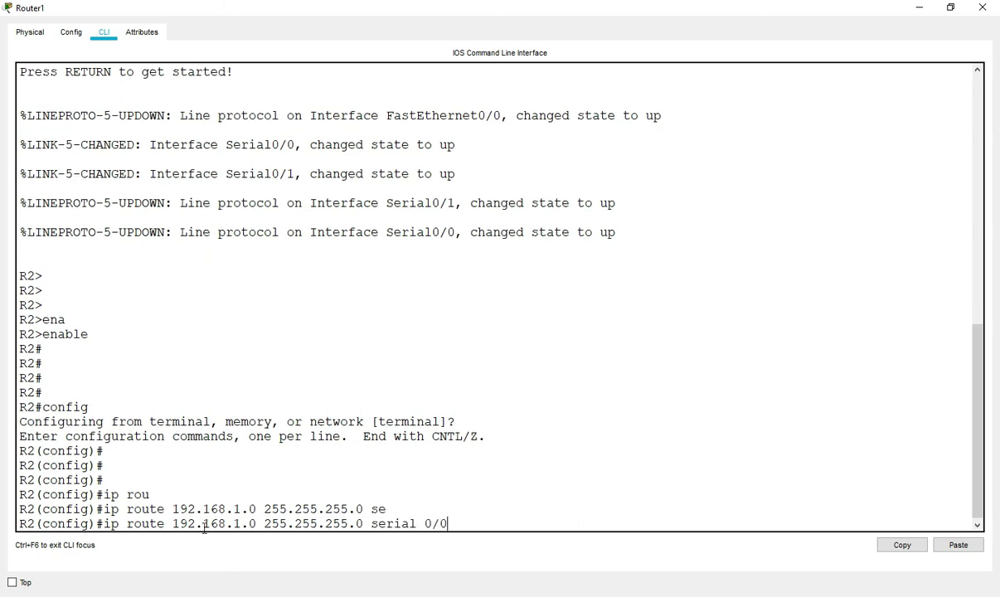
{"action": "left_click_drag", "start_coordinate": [203, 523], "coordinate": [240, 523]}
{"action": "left_click_drag", "start_coordinate": [370, 523], "coordinate": [451, 523]}
{"action": "left_click", "coordinate": [455, 523]}
{"action": "key", "text": "Return"}
{"action": "key", "text": "Return"}
{"action": "key", "text": "Return"}
{"action": "key", "text": "Return"}
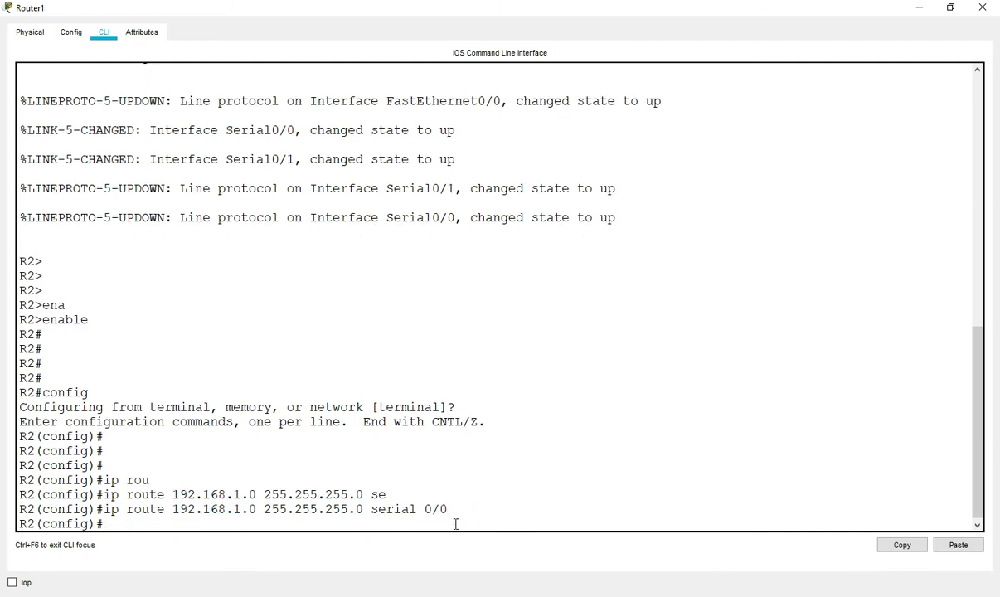
Add a static route on R2 to 192.168.3.0 with mask 255.255.255.0 through serial 0/1
{"action": "left_click_drag", "start_coordinate": [638, 7], "coordinate": [586, 263]}
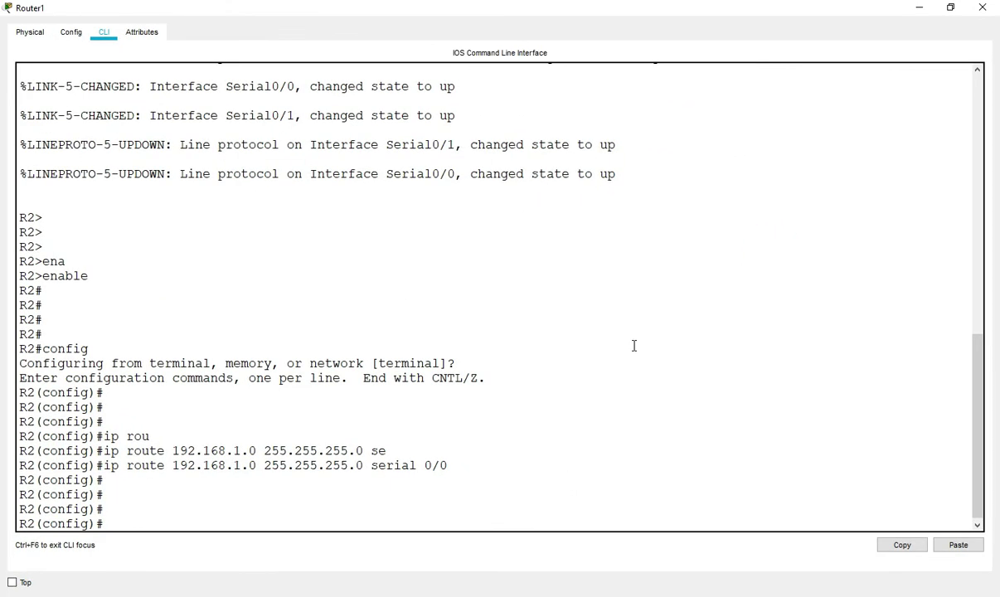
{"action": "key", "text": "Return"}
{"action": "key", "text": "Return"}
{"action": "type", "text": "ip ro"}
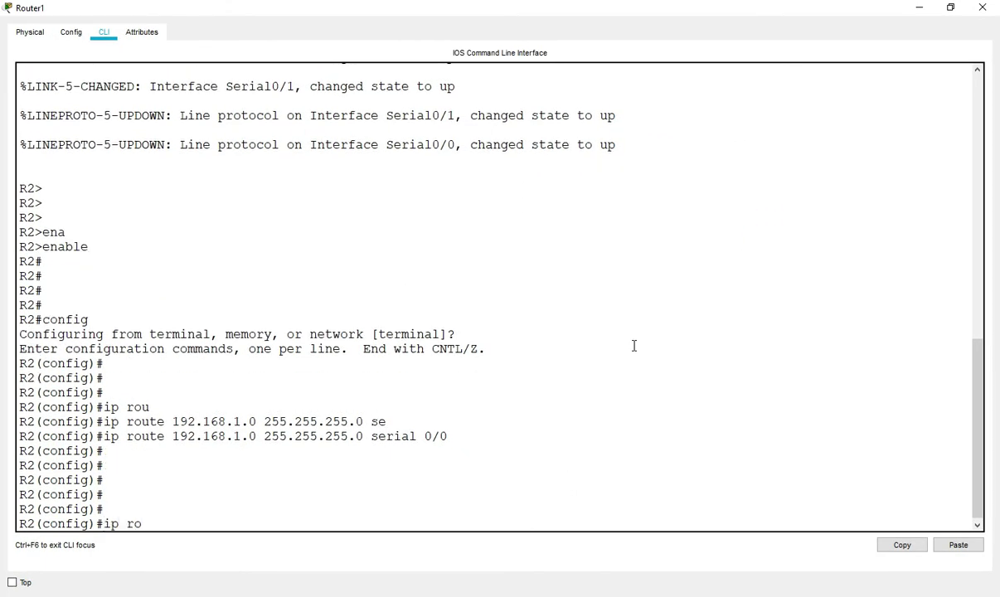
{"action": "type", "text": "u"}
{"action": "key", "text": "Tab"}
{"action": "type", "text": "192.168.3.0 2"}
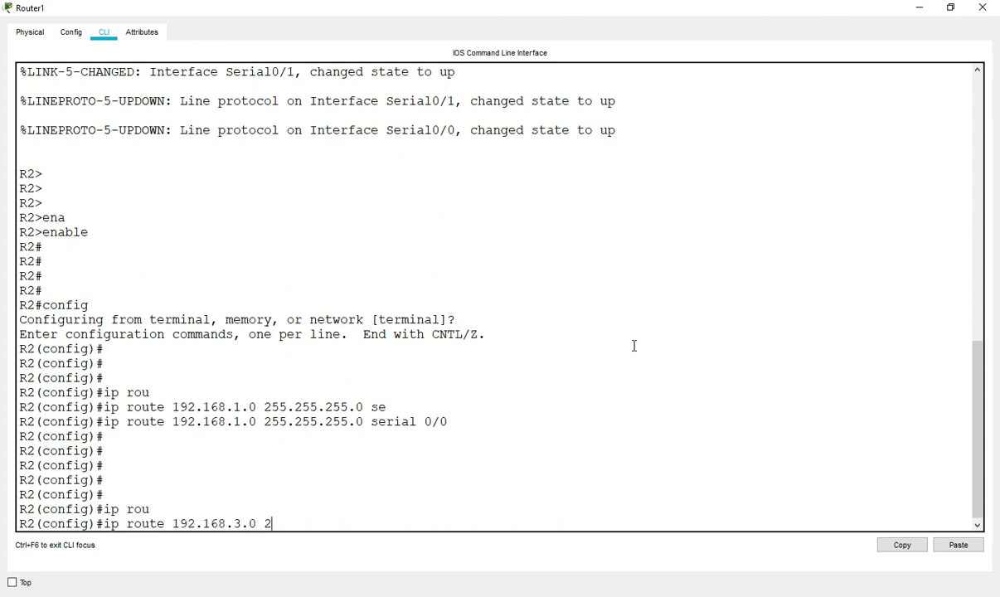
{"action": "type", "text": "55.255.255.0 se"}
{"action": "key", "text": "Tab"}
{"action": "type", "text": "0/1"}
{"action": "key", "text": "Return"}
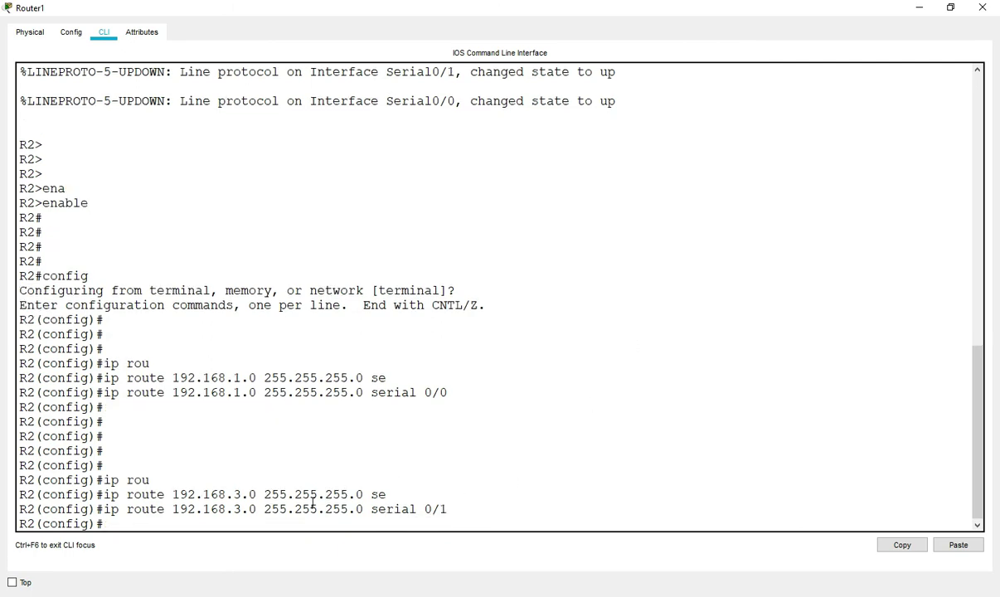
Check the destination network and exit interface in R2's 192.168.3.0 route against the topology, and leave Router1's console
{"action": "double_click", "coordinate": [179, 508]}
{"action": "left_click_drag", "start_coordinate": [253, 508], "coordinate": [257, 509]}
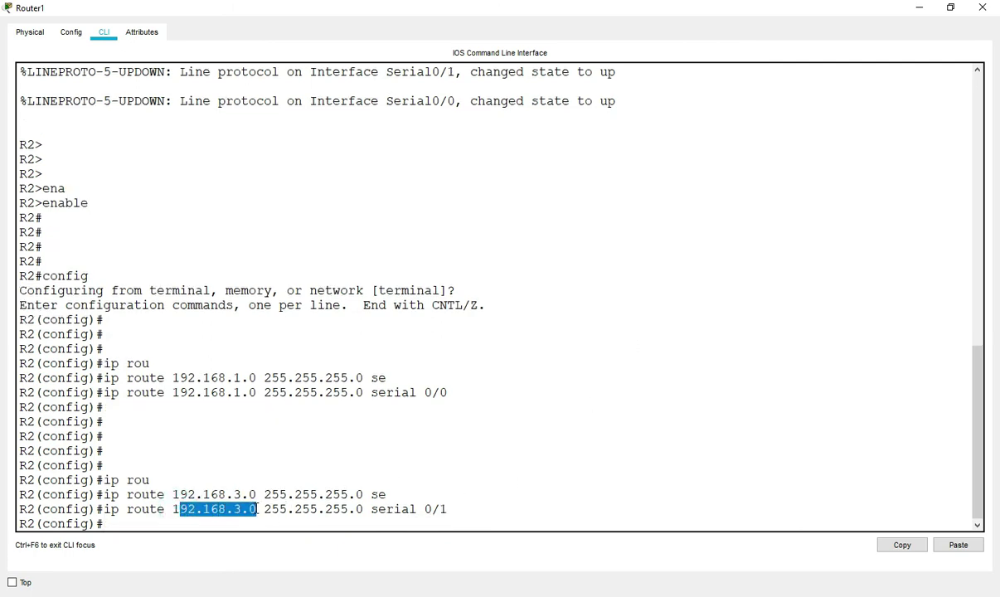
{"action": "left_click", "coordinate": [365, 509]}
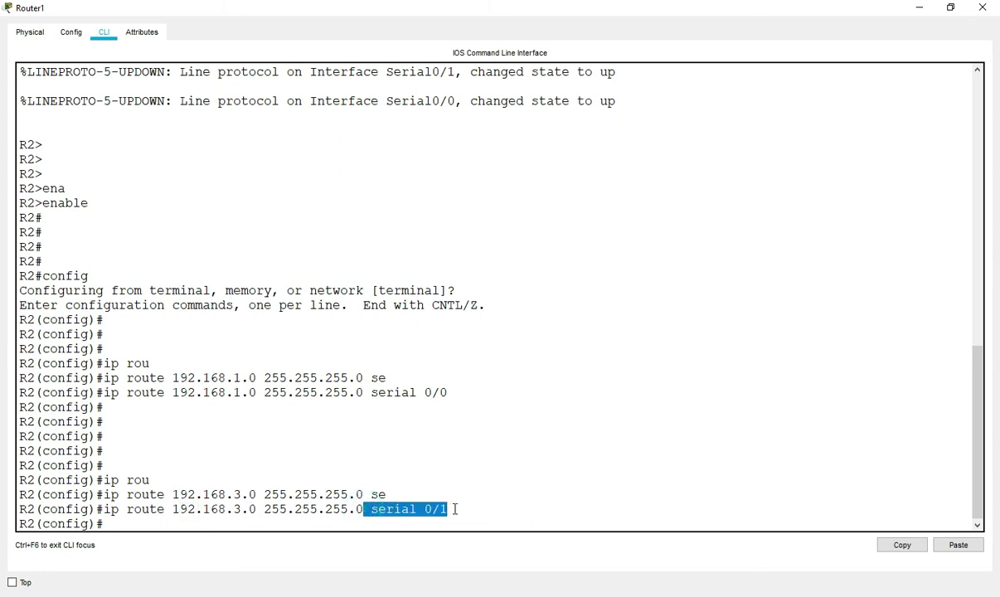
{"action": "left_click", "coordinate": [503, 454]}
{"action": "left_click_drag", "start_coordinate": [694, 10], "coordinate": [411, 283]}
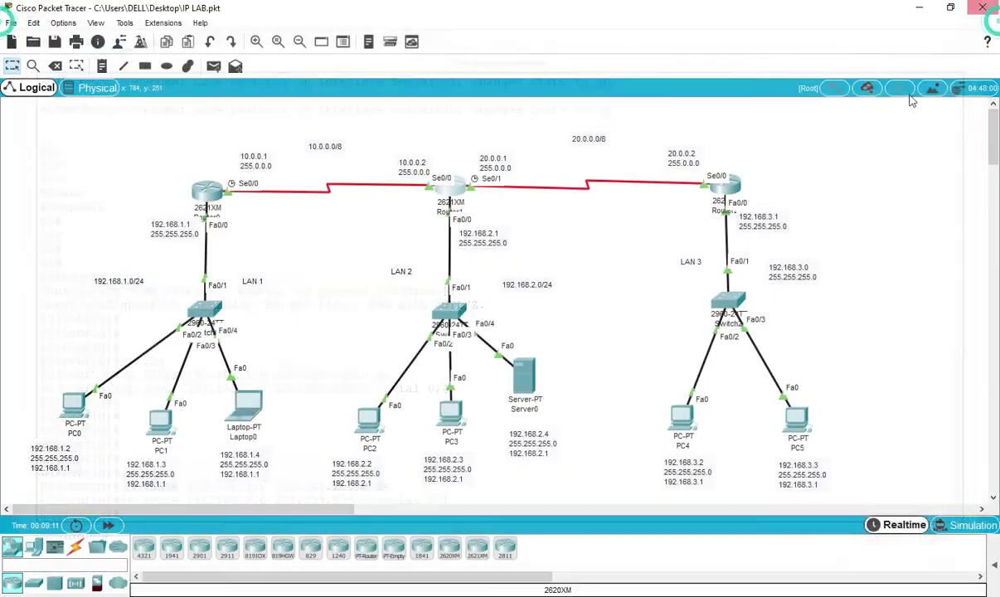
Open Router2's command line in a maximized window and enter privileged EXEC mode
{"action": "left_click", "coordinate": [722, 184]}
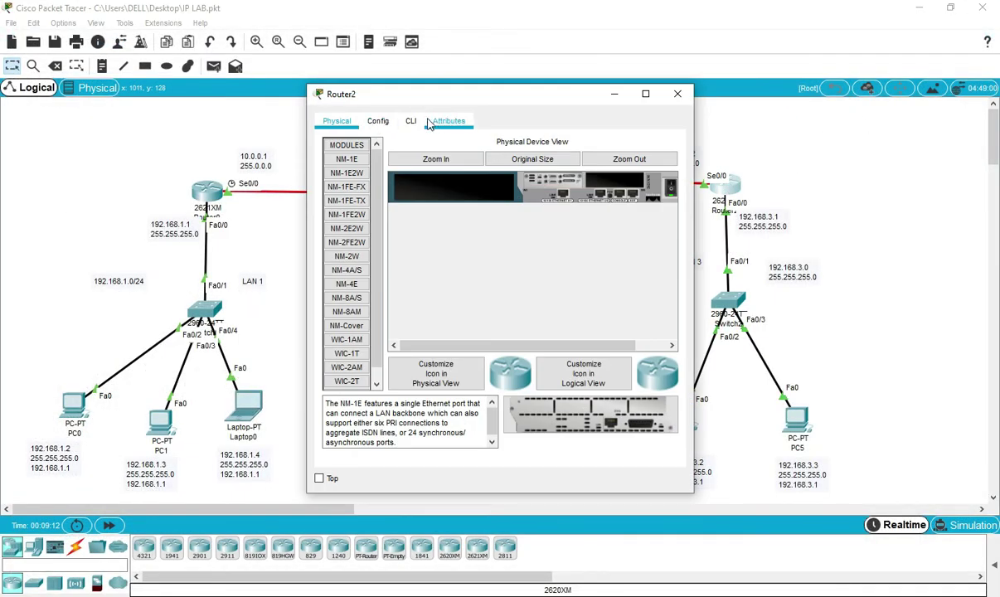
{"action": "left_click", "coordinate": [422, 122]}
{"action": "left_click", "coordinate": [645, 94]}
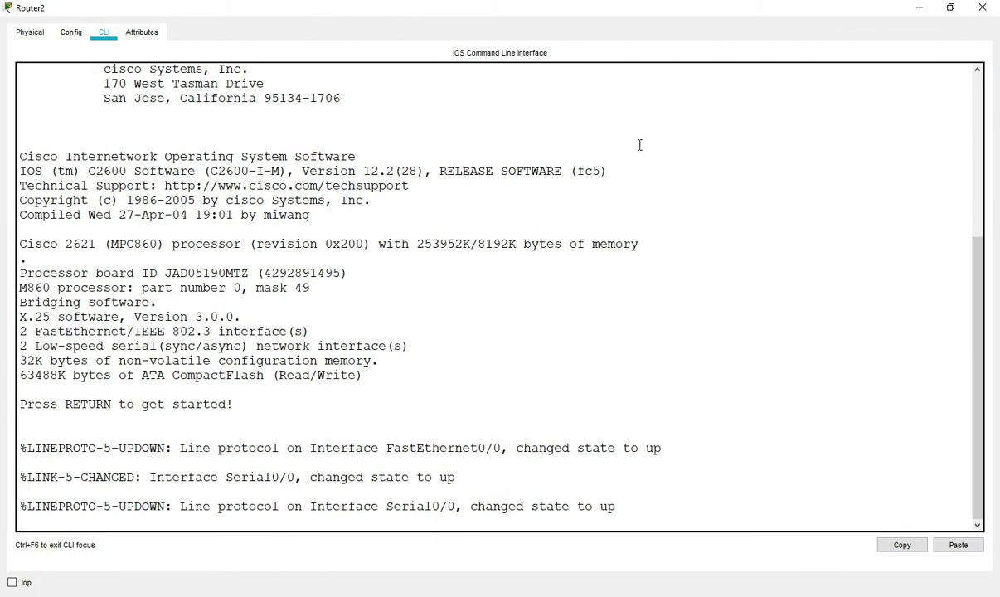
{"action": "key", "text": "Return"}
{"action": "key", "text": "Return"}
{"action": "key", "text": "Return"}
{"action": "key", "text": "Return"}
{"action": "type", "text": "ena"}
{"action": "key", "text": "Tab"}
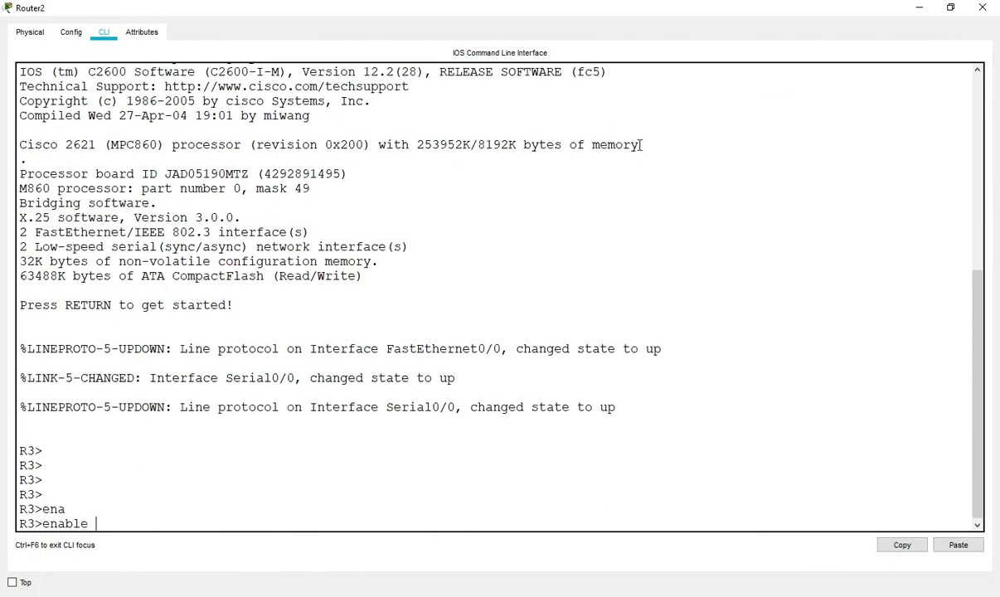
{"action": "key", "text": "Return"}
{"action": "key", "text": "Return"}
Enter global configuration mode on R3, accepting the default terminal source
{"action": "type", "text": "config"}
{"action": "key", "text": "Return"}
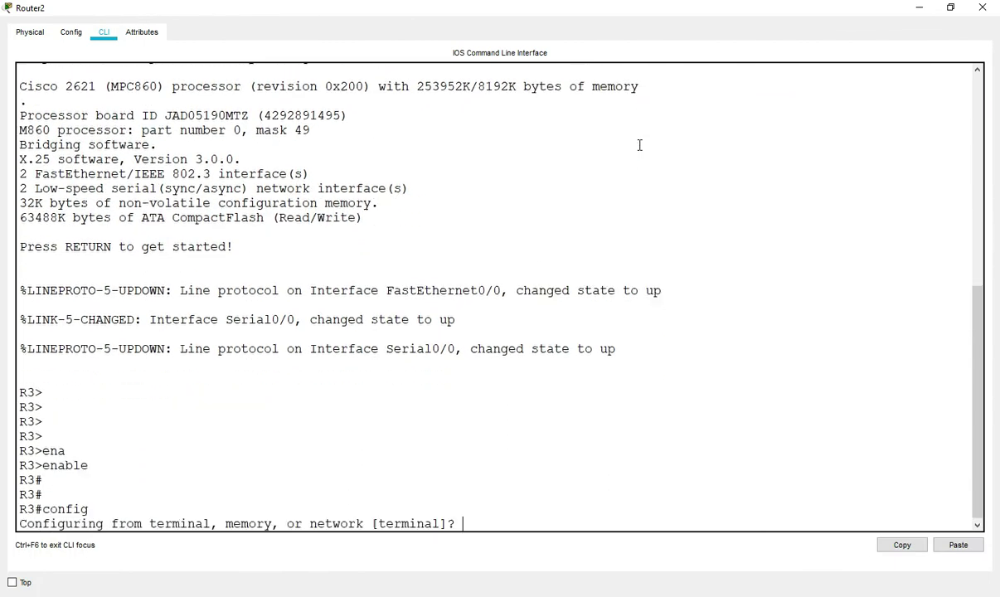
{"action": "key", "text": "Return"}
{"action": "key", "text": "Return"}
{"action": "key", "text": "Return"}
{"action": "key", "text": "Return"}
{"action": "key", "text": "Return"}
Add a static route on R3 to 192.168.1.0 with mask 255.255.255.0 through serial 0/0
{"action": "type", "text": "ip rou"}
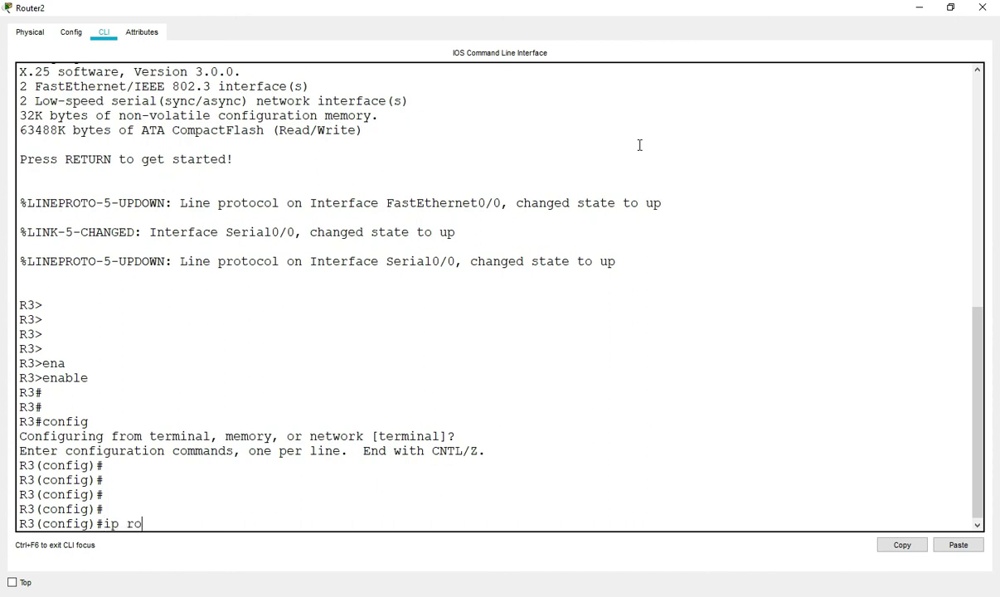
{"action": "key", "text": "Tab"}
{"action": "type", "text": "192.168.1."}
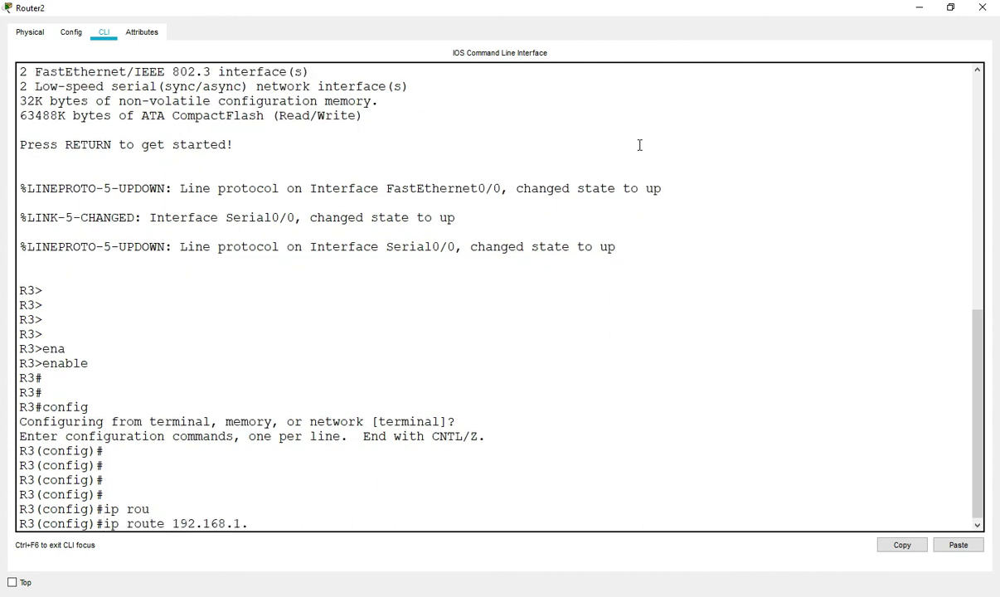
{"action": "type", "text": "0 255.255.255.0 "}
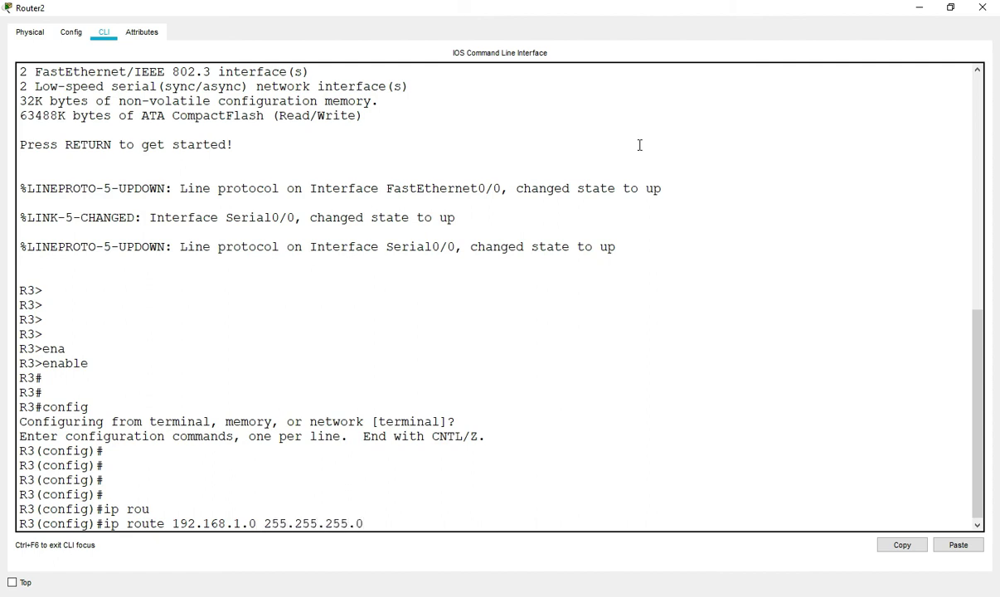
{"action": "type", "text": "se"}
{"action": "key", "text": "Tab"}
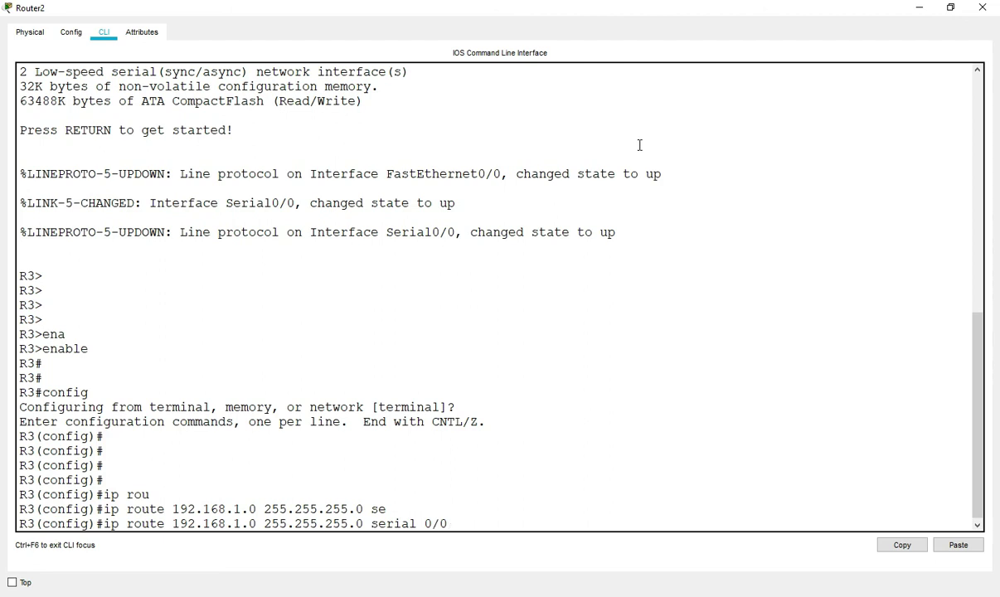
{"action": "key", "text": "Return"}
{"action": "key", "text": "Return"}
Add a static route on R3 to 192.168.2.0 with mask 255.255.255.0 through serial 0/0
{"action": "type", "text": "ip rou"}
{"action": "key", "text": "Tab"}
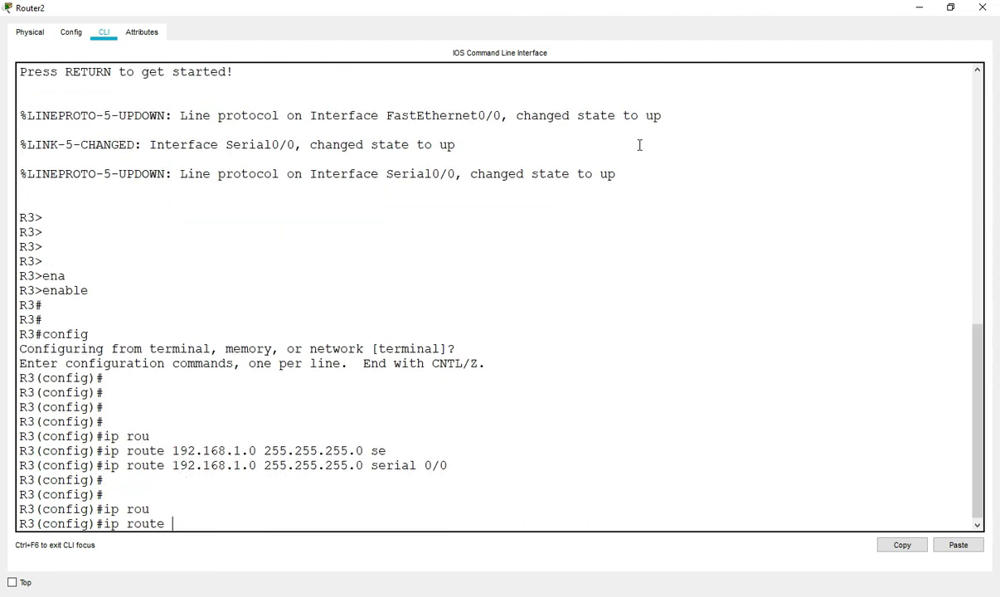
{"action": "type", "text": "192.168.2.0 255.25"}
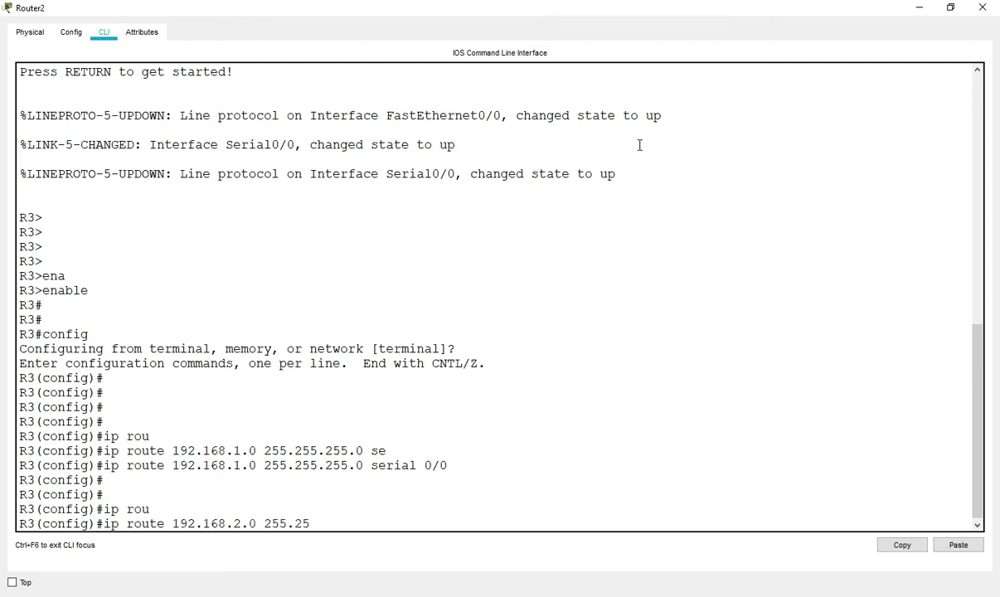
{"action": "type", "text": "5.255.255.0 se"}
{"action": "key", "text": "Tab"}
{"action": "type", "text": "0"}
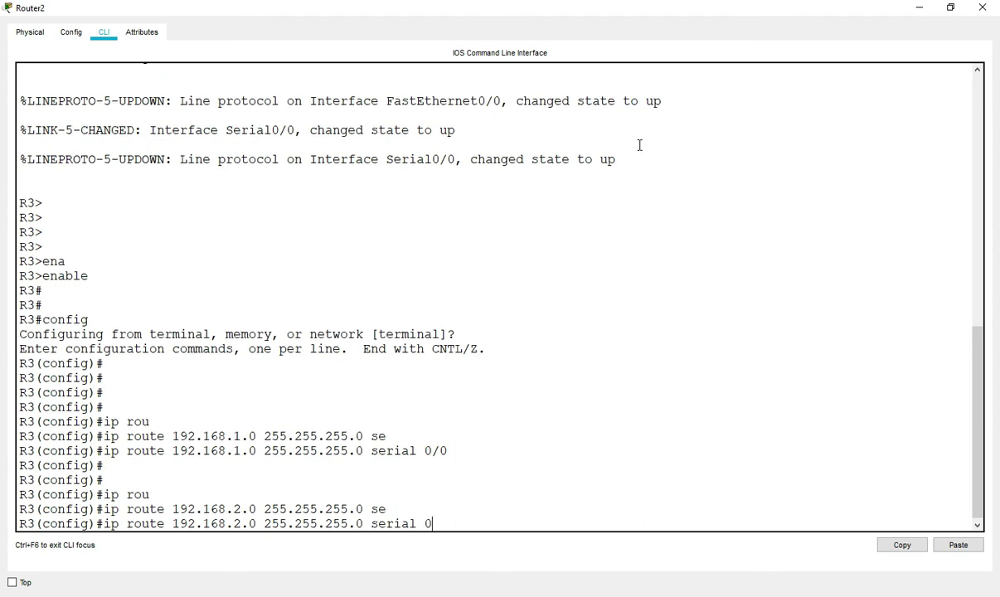
{"action": "type", "text": "/0"}
{"action": "key", "text": "Return"}
{"action": "key", "text": "Return"}
{"action": "key", "text": "Return"}
{"action": "key", "text": "Return"}
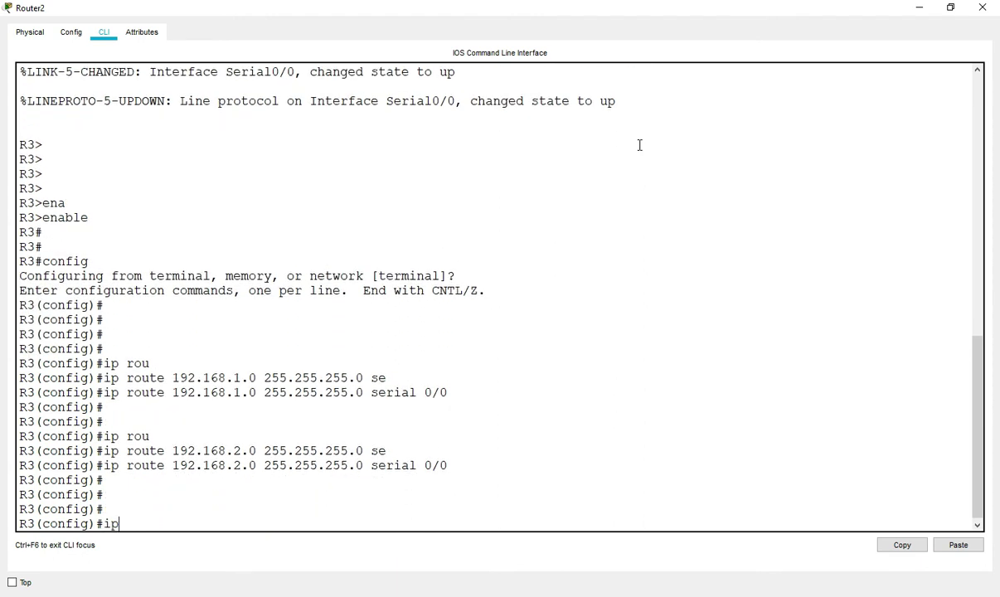
Add a static route on R3 to 10.0.0.0 with mask 255.0.0.0 through serial 0/0 and close Router2's window
{"action": "type", "text": "ip rou"}
{"action": "key", "text": "Tab"}
{"action": "type", "text": "10.0.0.0p"}
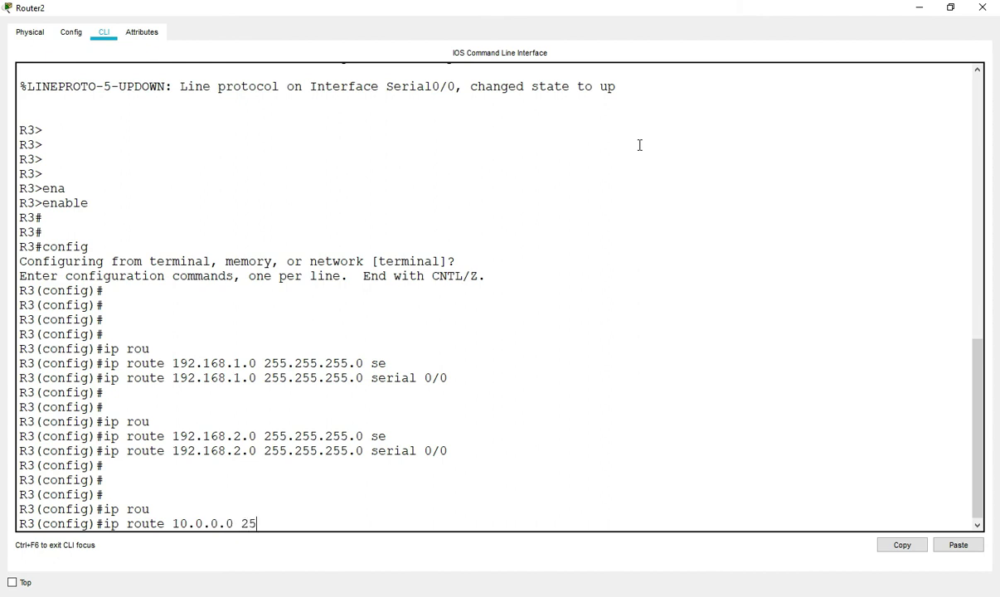
{"action": "key", "text": "BackSpace"}
{"action": "key", "text": "BackSpace"}
{"action": "type", "text": "e"}
{"action": "key", "text": "Tab"}
{"action": "type", "text": "0/"}
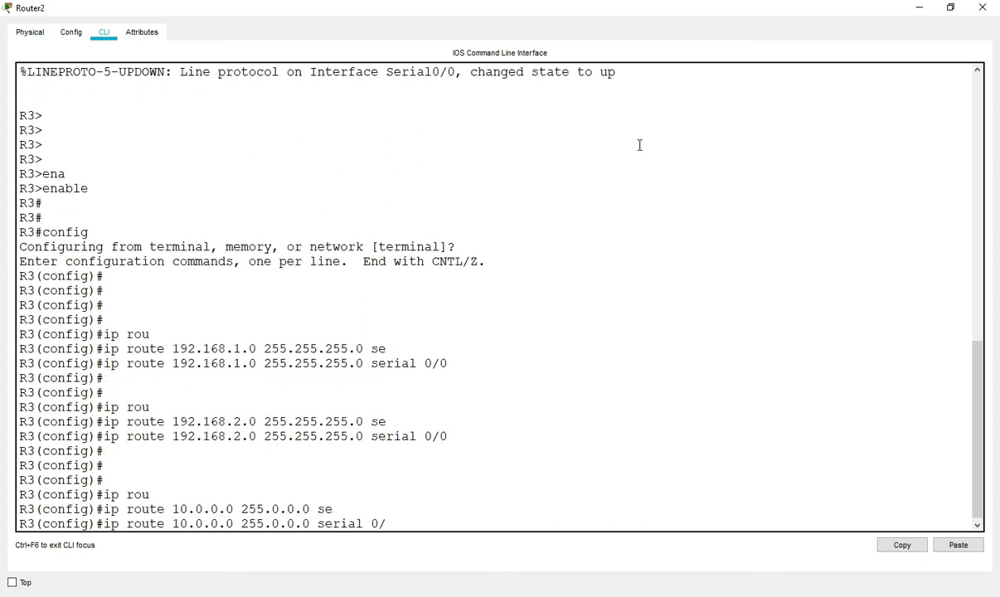
{"action": "type", "text": "0"}
{"action": "key", "text": "Return"}
{"action": "key", "text": "Return"}
{"action": "key", "text": "Return"}
{"action": "key", "text": "Return"}
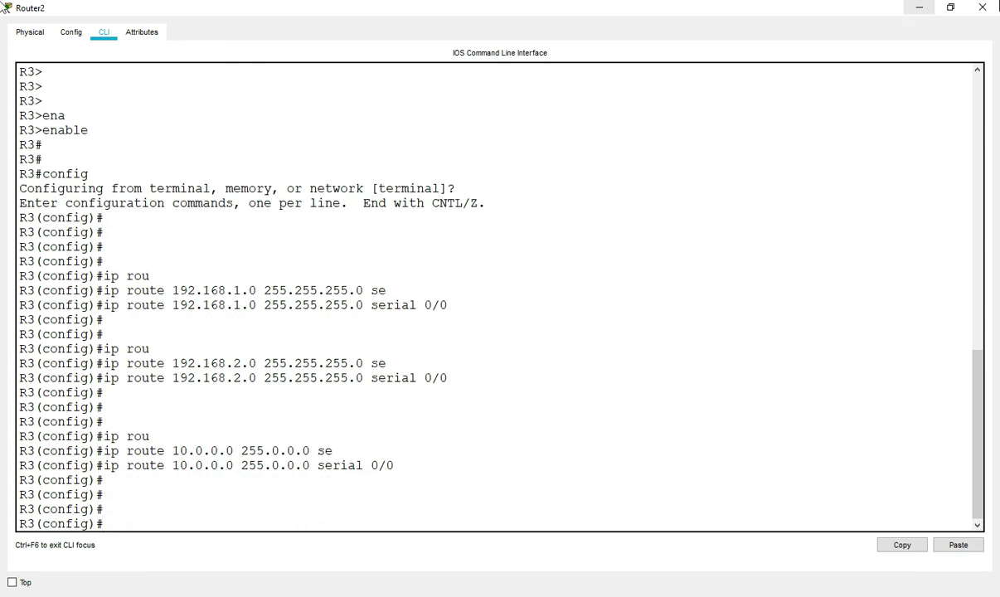
{"action": "left_click", "coordinate": [982, 7]}
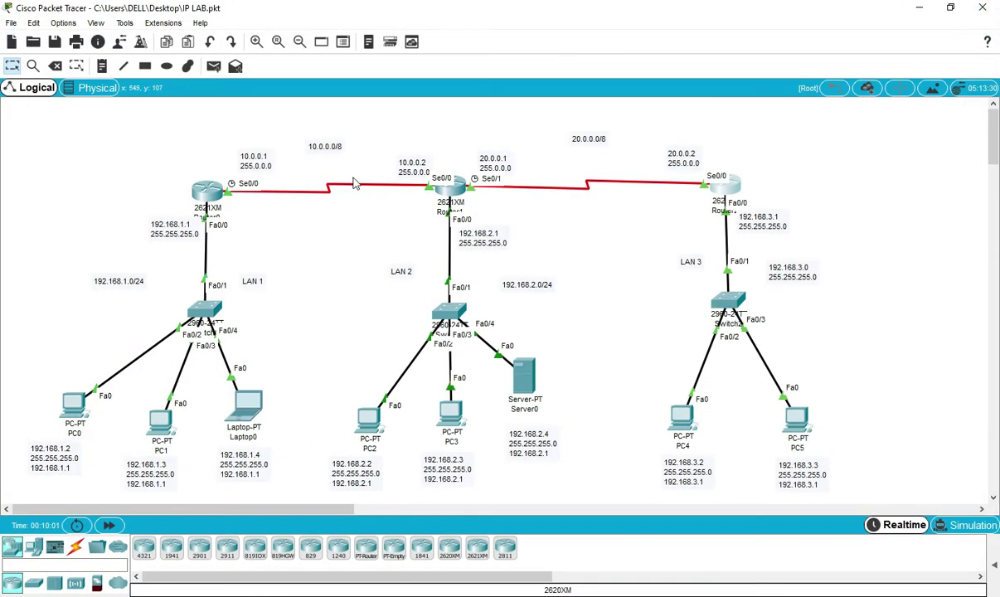
Open Router0's command line full screen and leave configuration mode on R1 for privileged EXEC mode
{"action": "left_click", "coordinate": [206, 189]}
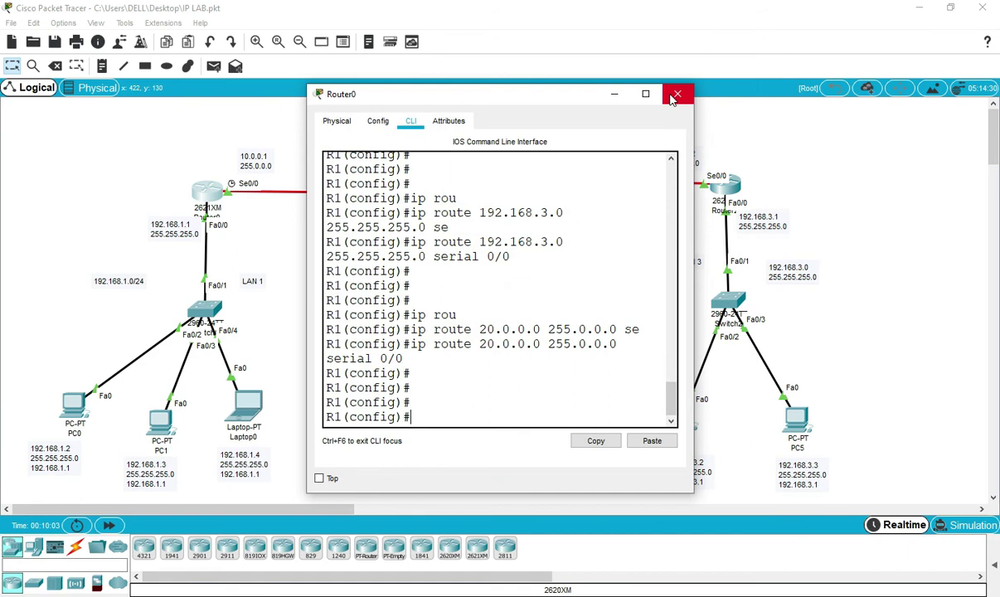
{"action": "left_click", "coordinate": [642, 94]}
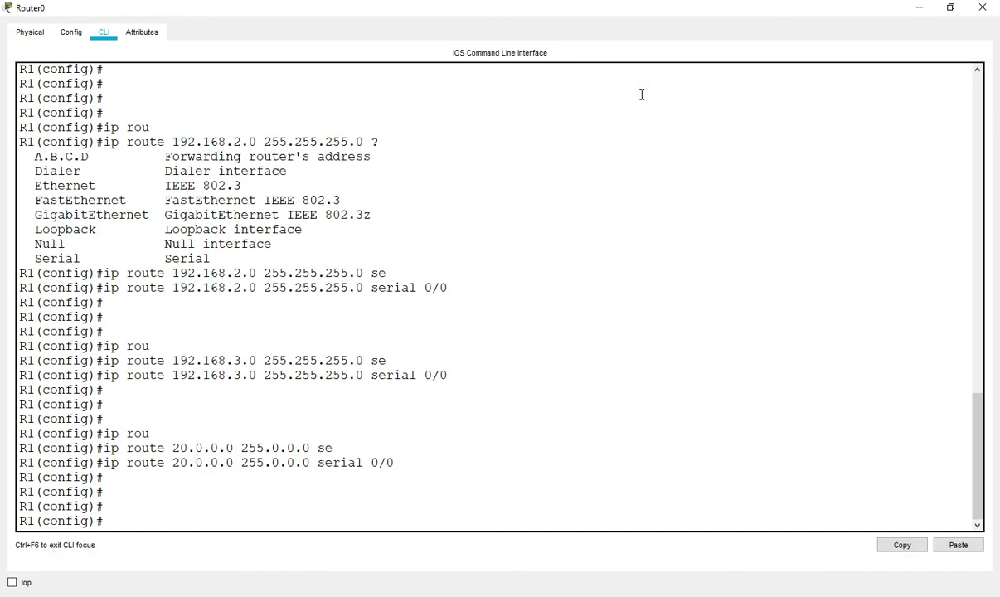
{"action": "key", "text": "Return"}
{"action": "key", "text": "Return"}
{"action": "key", "text": "ctrl+z"}
{"action": "key", "text": "Return"}
{"action": "key", "text": "Return"}
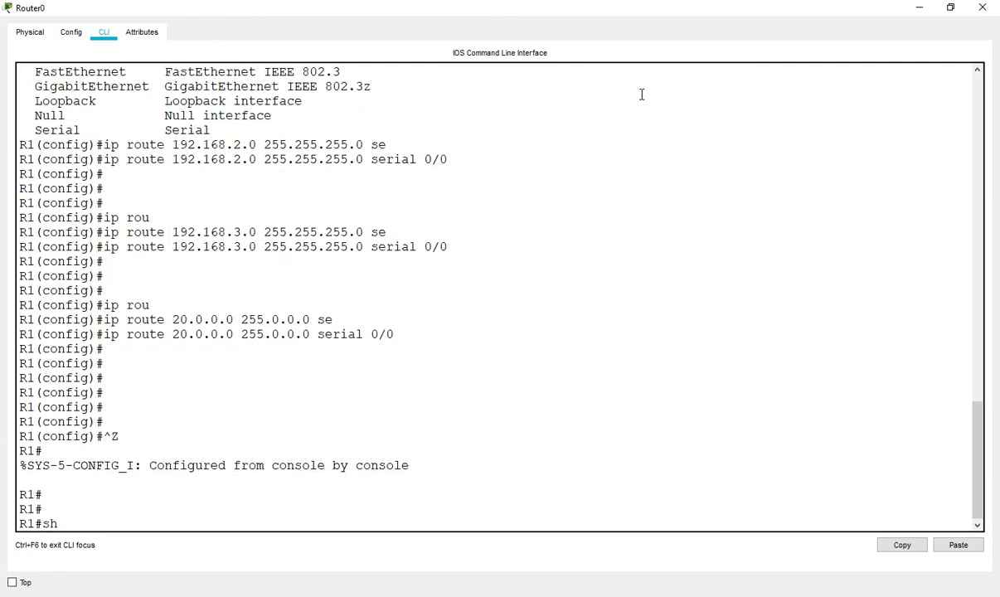
Display R1's routing table with show ip route
{"action": "key", "text": "Tab"}
{"action": "type", "text": "ip rou"}
{"action": "key", "text": "Tab"}
{"action": "key", "text": "Return"}
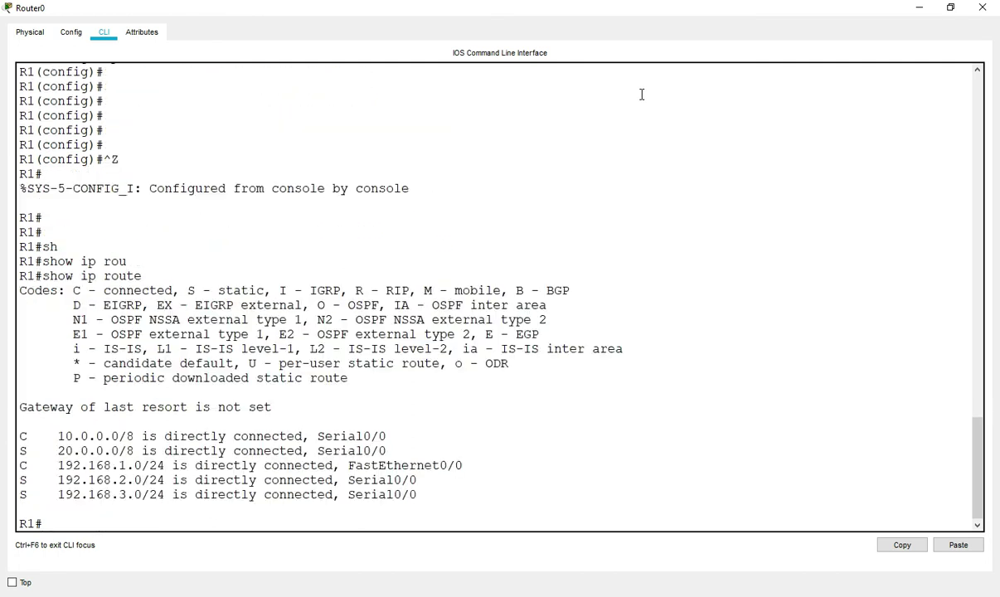
{"action": "key", "text": "Return"}
{"action": "key", "text": "Return"}
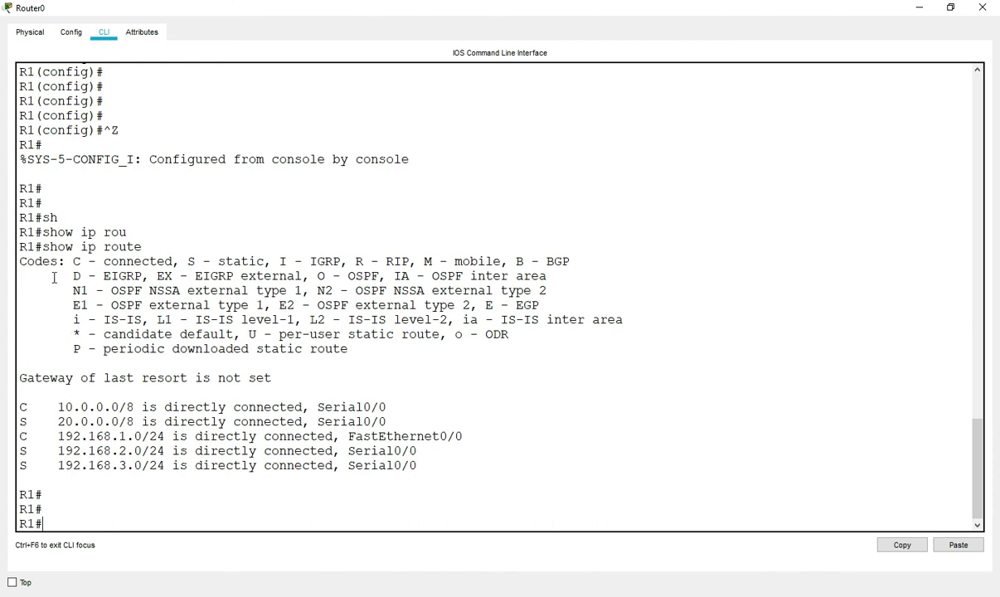
Examine the C and S codes in R1's routing table and the networks listed as connected and static
{"action": "left_click_drag", "start_coordinate": [29, 246], "coordinate": [157, 241]}
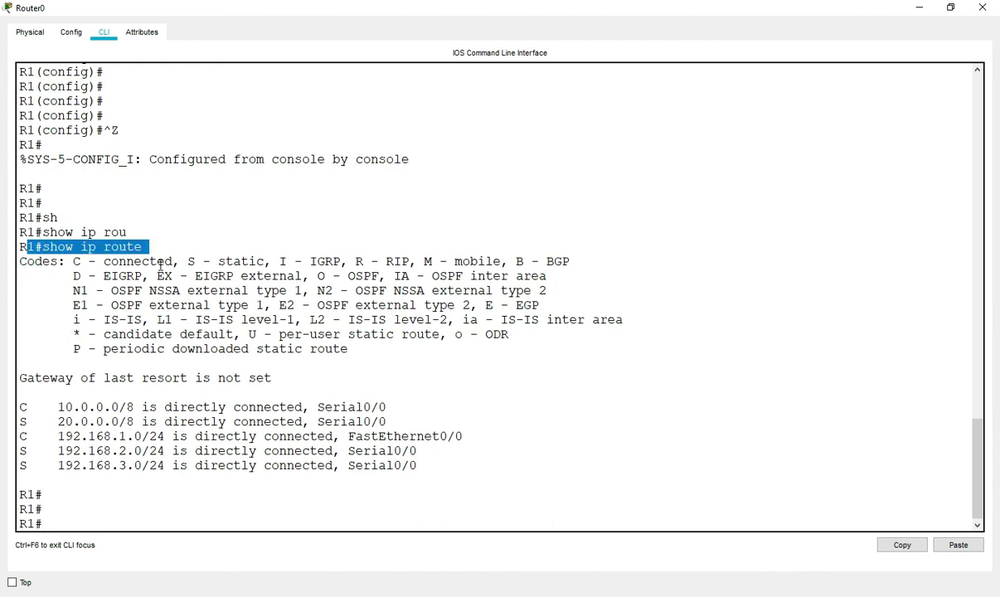
{"action": "left_click", "coordinate": [160, 265]}
{"action": "left_click_drag", "start_coordinate": [42, 247], "coordinate": [154, 251]}
{"action": "left_click", "coordinate": [128, 319]}
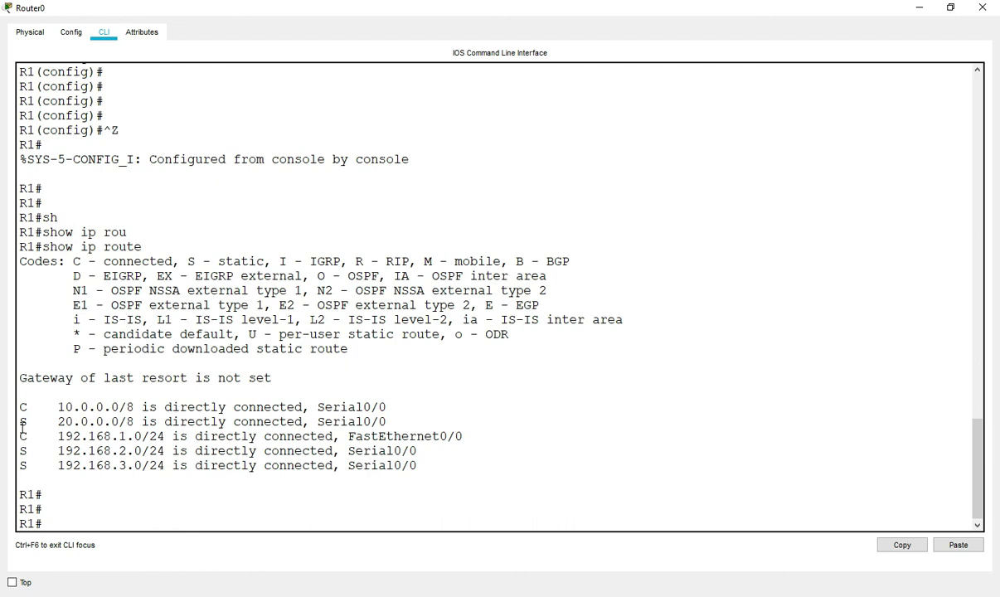
{"action": "left_click_drag", "start_coordinate": [19, 407], "coordinate": [380, 407]}
{"action": "left_click", "coordinate": [186, 410]}
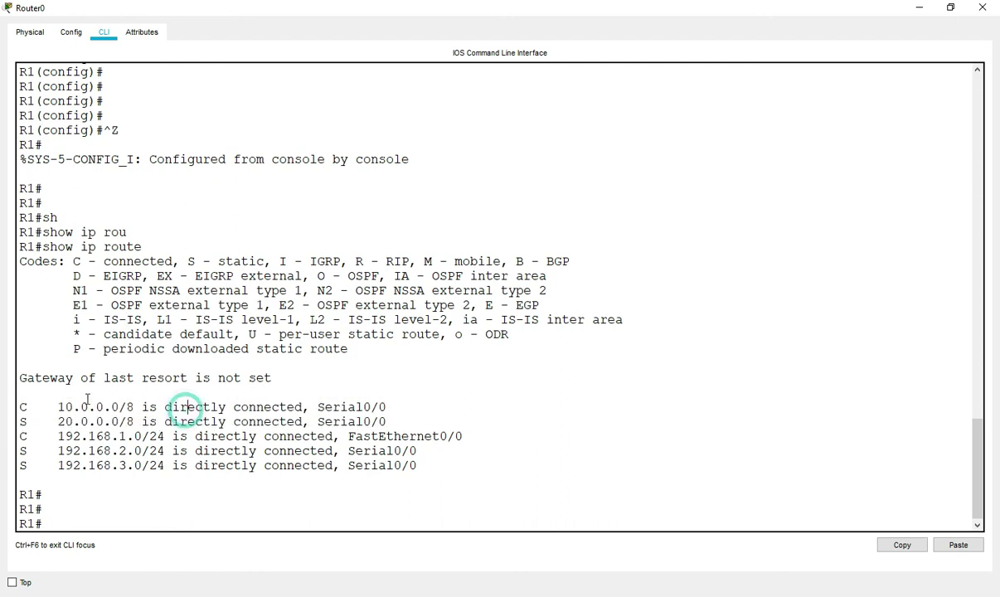
{"action": "left_click_drag", "start_coordinate": [57, 406], "coordinate": [34, 422]}
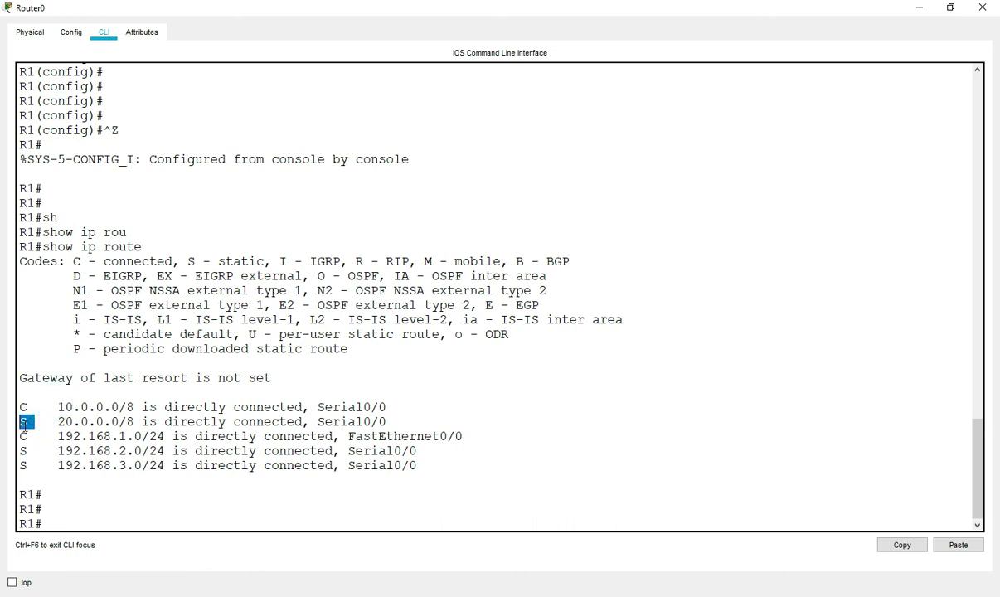
{"action": "left_click_drag", "start_coordinate": [187, 261], "coordinate": [248, 261]}
{"action": "left_click_drag", "start_coordinate": [52, 421], "coordinate": [147, 421]}
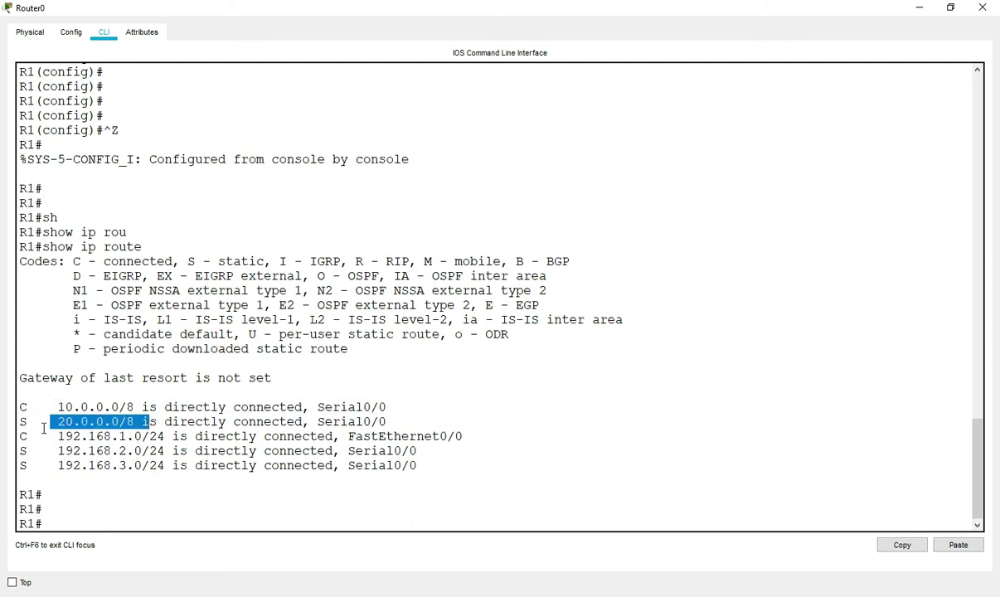
{"action": "left_click_drag", "start_coordinate": [35, 422], "coordinate": [84, 466]}
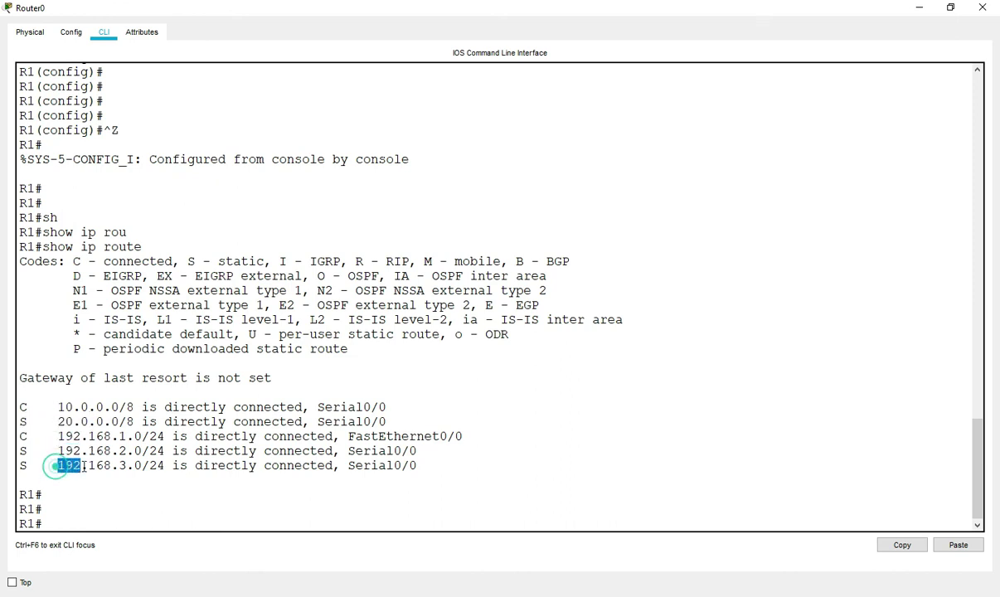
{"action": "left_click_drag", "start_coordinate": [55, 421], "coordinate": [130, 421]}
{"action": "left_click_drag", "start_coordinate": [77, 455], "coordinate": [121, 468]}
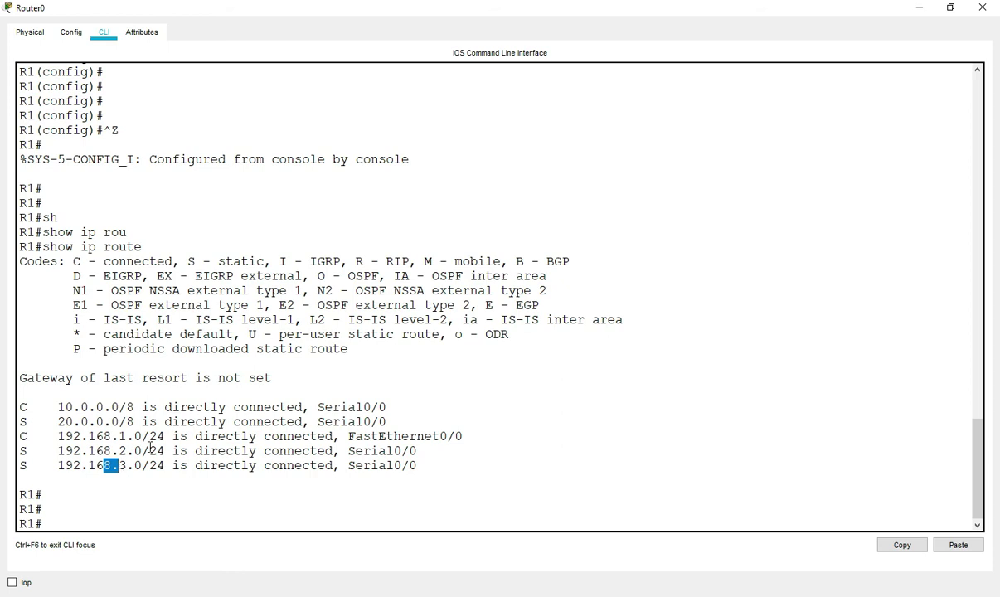
Examine the exit interfaces of R1's static routes to 20.0.0.0, 192.168.2.0 and 192.168.3.0
{"action": "left_click_drag", "start_coordinate": [134, 422], "coordinate": [226, 423]}
{"action": "left_click", "coordinate": [226, 422]}
{"action": "left_click", "coordinate": [91, 422]}
{"action": "left_click_drag", "start_coordinate": [146, 422], "coordinate": [420, 424]}
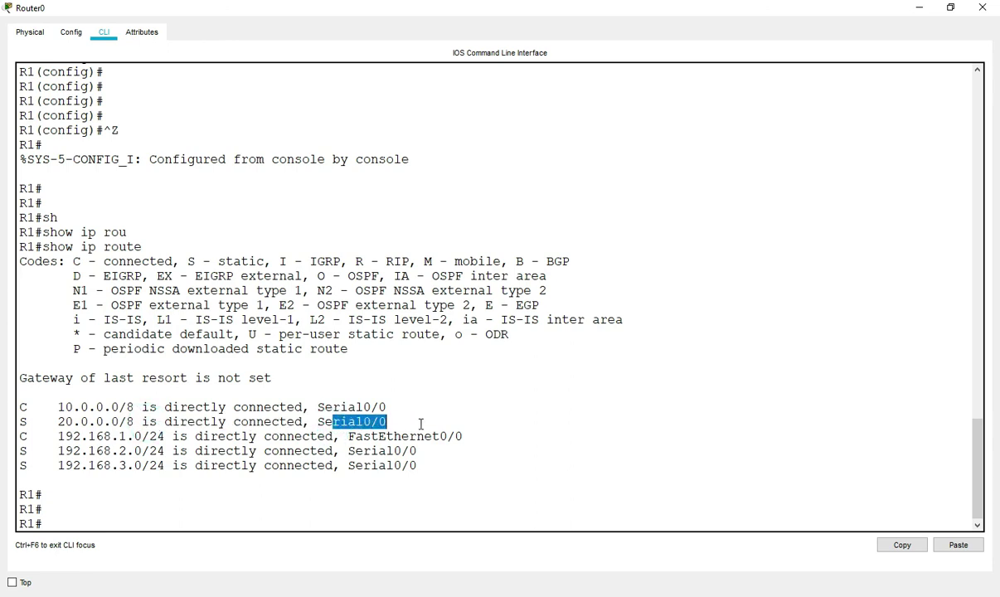
{"action": "left_click_drag", "start_coordinate": [195, 451], "coordinate": [271, 451]}
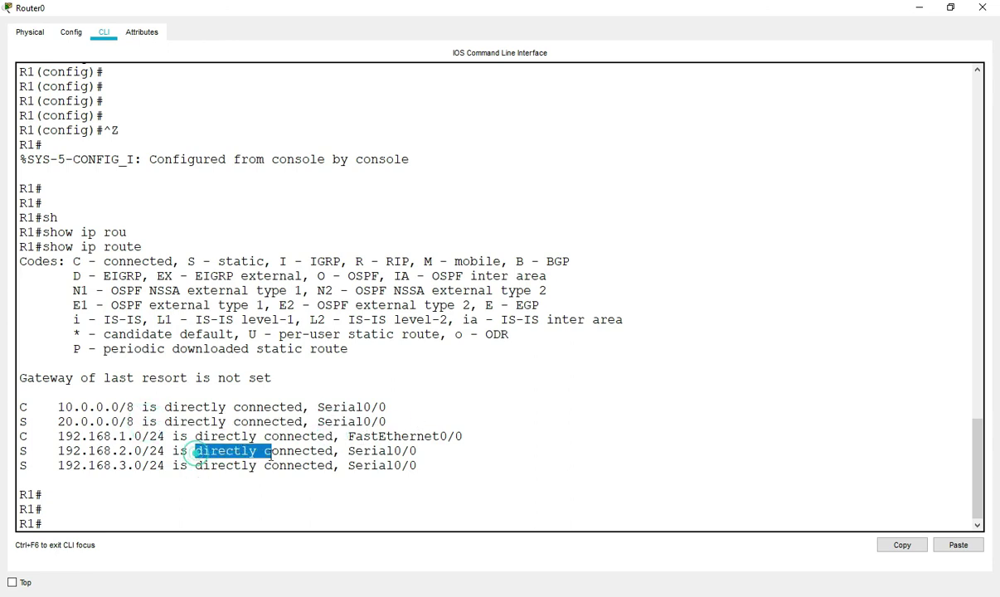
{"action": "left_click", "coordinate": [122, 450]}
{"action": "double_click", "coordinate": [179, 450]}
{"action": "left_click", "coordinate": [225, 450]}
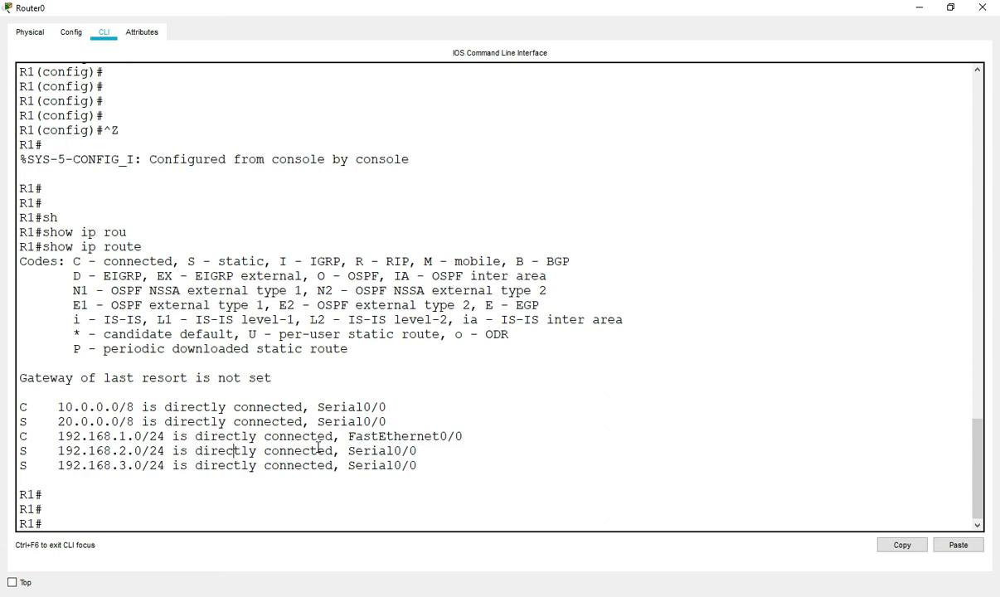
{"action": "left_click_drag", "start_coordinate": [172, 450], "coordinate": [417, 452]}
{"action": "left_click_drag", "start_coordinate": [325, 465], "coordinate": [401, 465]}
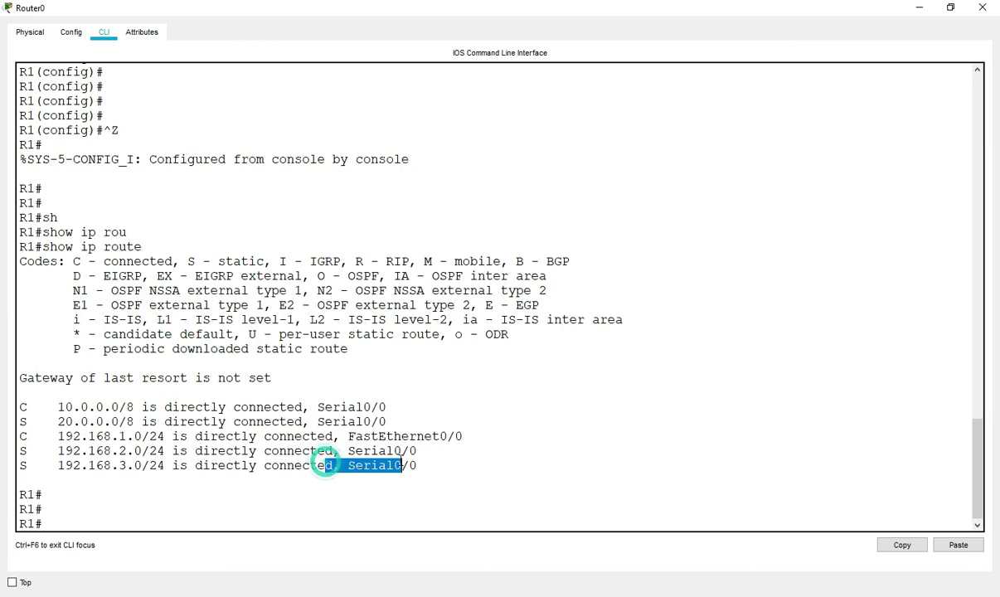
Compare R1's earlier ip route commands with the static entries in its routing table and close Router0's window
{"action": "scroll", "coordinate": [401, 465], "scroll_direction": "up", "scroll_amount": 10}
{"action": "left_click_drag", "start_coordinate": [178, 356], "coordinate": [220, 356]}
{"action": "left_click_drag", "start_coordinate": [378, 356], "coordinate": [448, 358]}
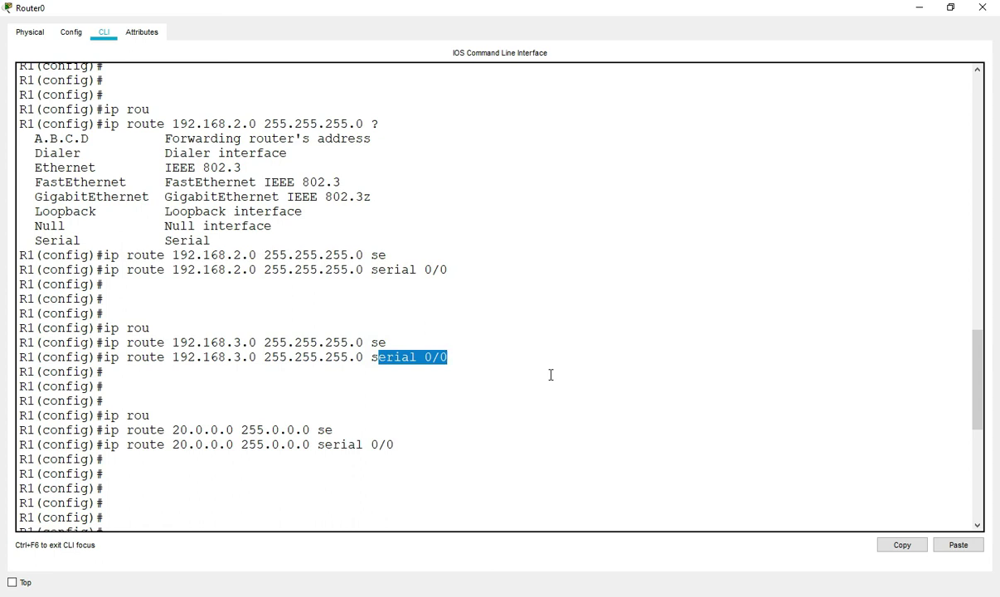
{"action": "scroll", "coordinate": [513, 413], "scroll_direction": "down", "scroll_amount": 10}
{"action": "left_click_drag", "start_coordinate": [20, 389], "coordinate": [374, 458]}
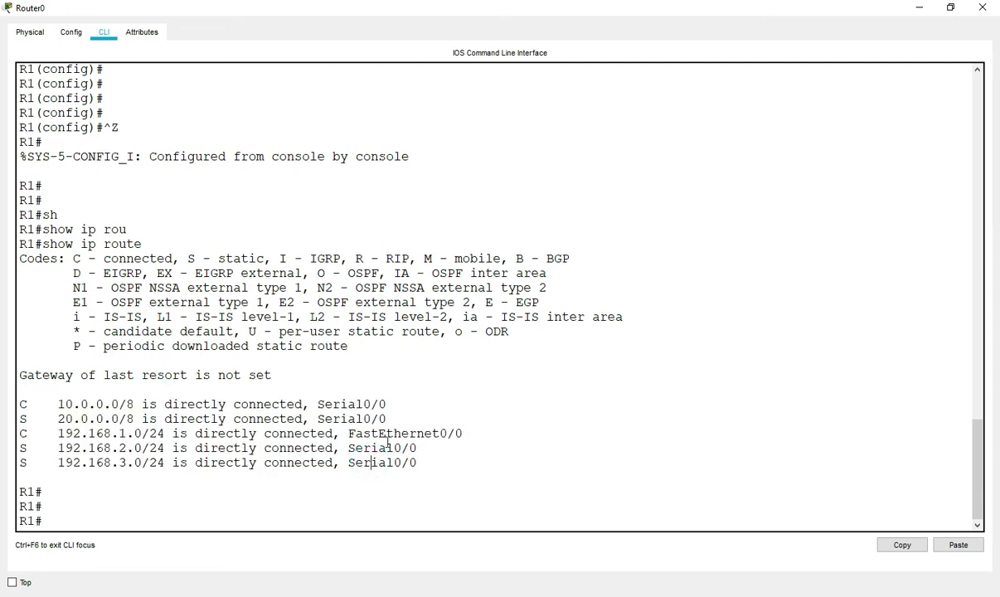
{"action": "key", "text": "Return"}
{"action": "key", "text": "Return"}
{"action": "key", "text": "Return"}
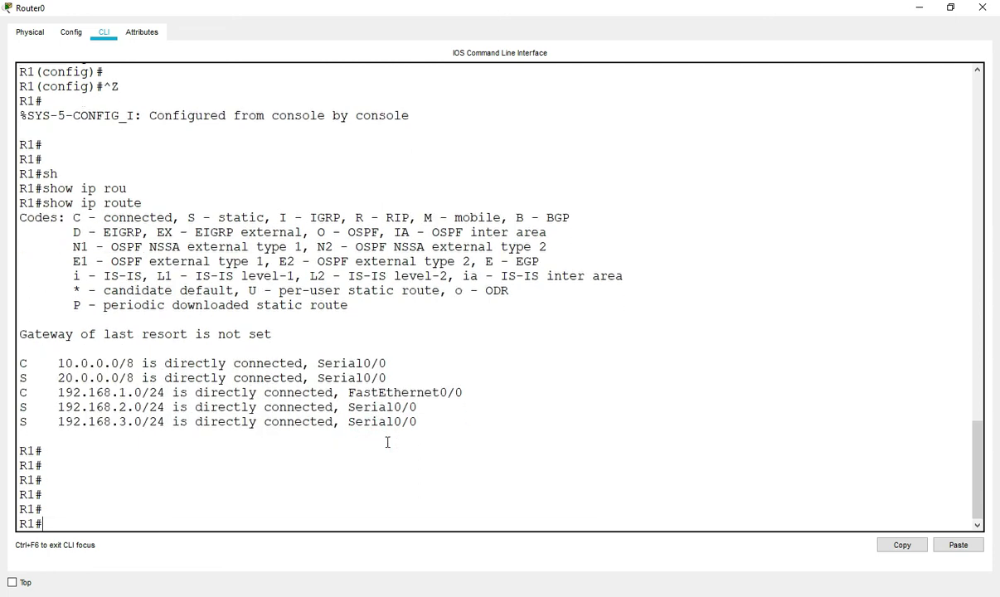
{"action": "left_click", "coordinate": [982, 6]}
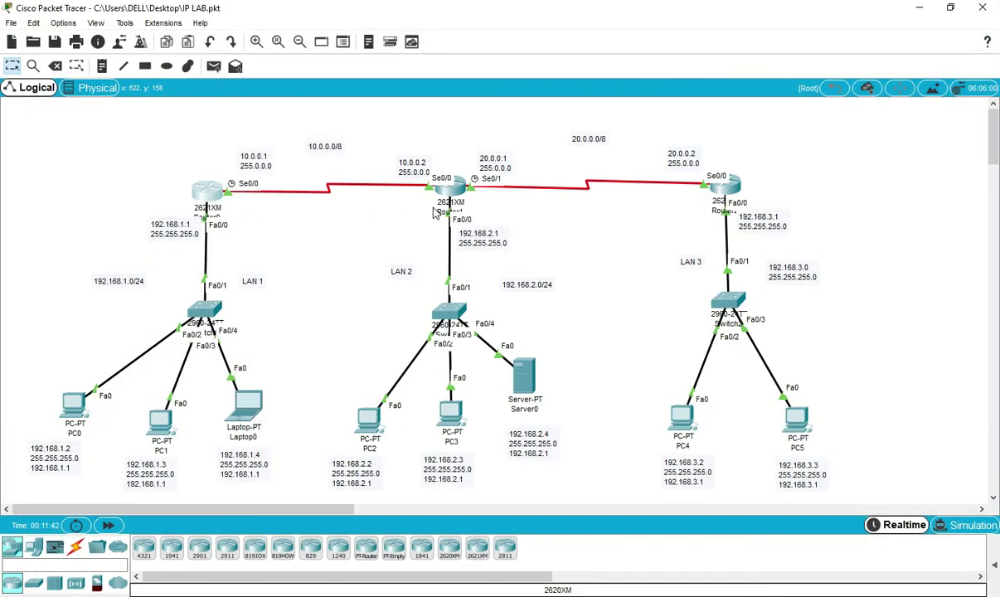
Open Router1's command line full screen and leave configuration mode on R2 for privileged EXEC mode
{"action": "left_click", "coordinate": [452, 190]}
{"action": "left_click", "coordinate": [645, 93]}
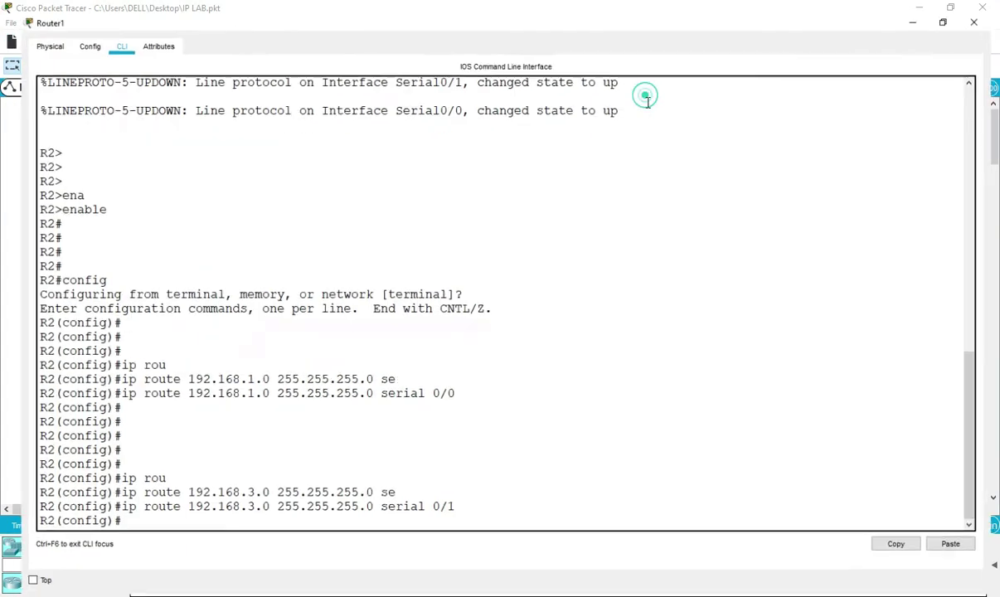
{"action": "key", "text": "Return"}
{"action": "key", "text": "Return"}
{"action": "key", "text": "Return"}
{"action": "key", "text": "ctrl+z"}
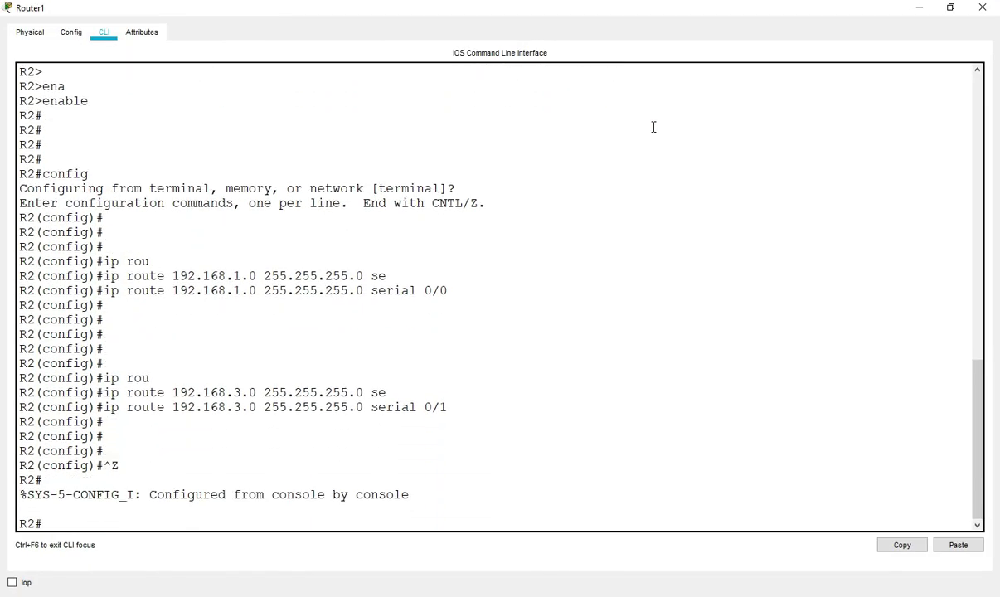
Display R2's routing table with show ip route, check the static routes to 192.168.1.0 and 192.168.3.0, and close Router1's window
{"action": "key", "text": "Return"}
{"action": "type", "text": "sh"}
{"action": "key", "text": "Tab"}
{"action": "type", "text": "ip rou"}
{"action": "key", "text": "Tab"}
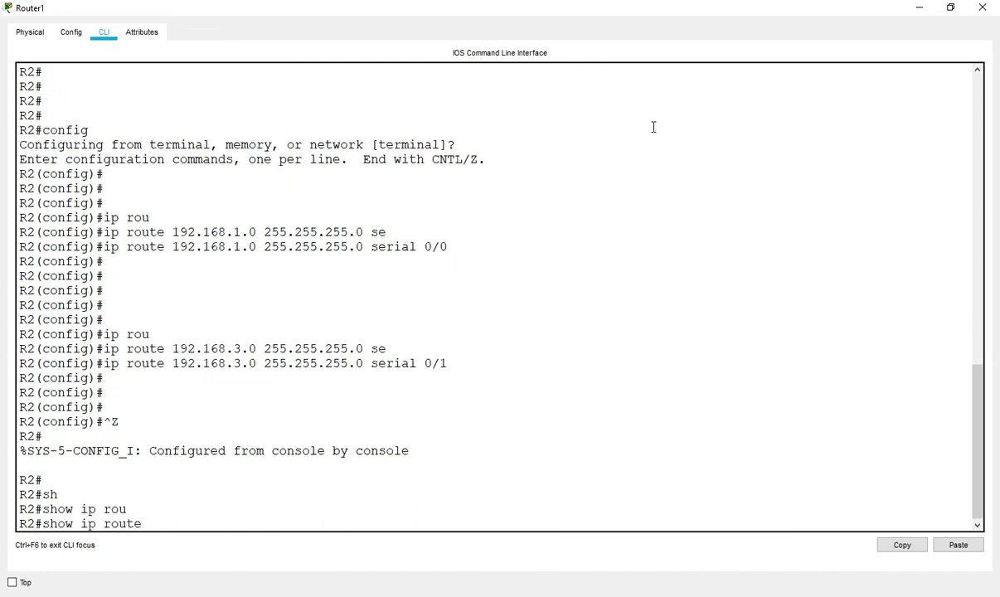
{"action": "key", "text": "Return"}
{"action": "key", "text": "Return"}
{"action": "key", "text": "Return"}
{"action": "key", "text": "Return"}
{"action": "key", "text": "Return"}
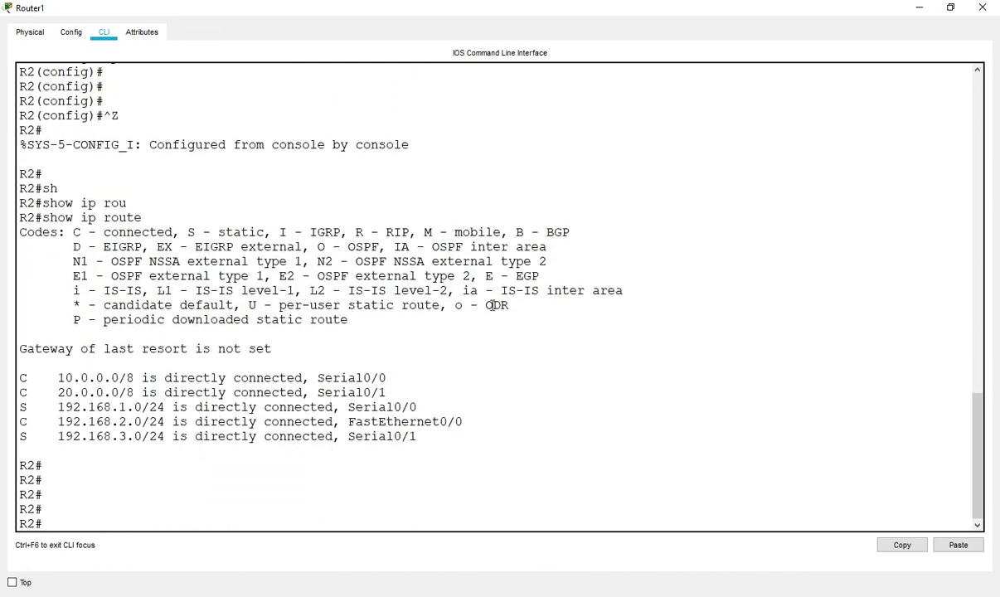
{"action": "left_click_drag", "start_coordinate": [52, 407], "coordinate": [137, 407]}
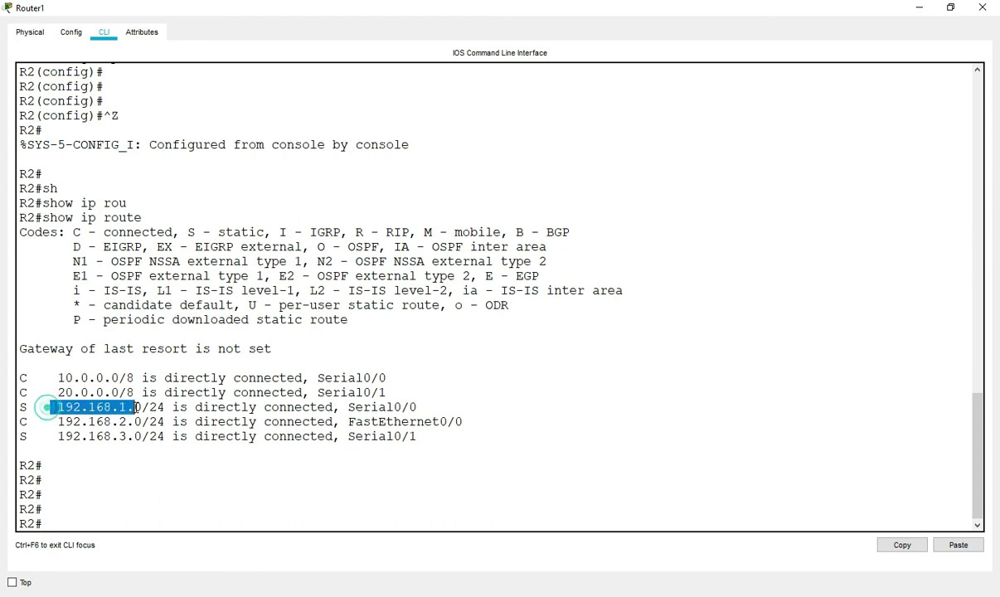
{"action": "left_click_drag", "start_coordinate": [52, 436], "coordinate": [188, 436]}
{"action": "left_click_drag", "start_coordinate": [73, 403], "coordinate": [327, 397]}
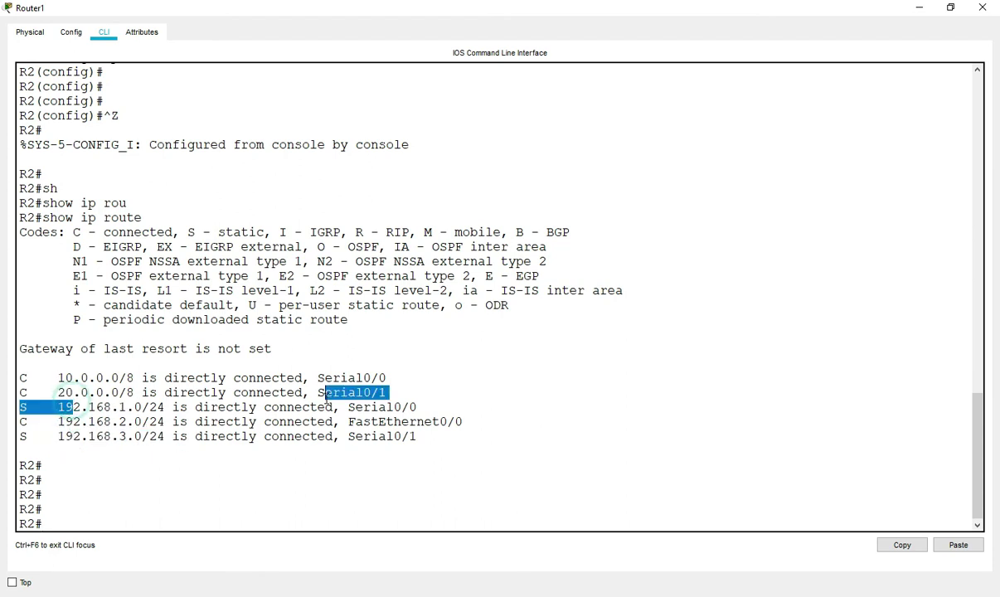
{"action": "left_click", "coordinate": [982, 7]}
Open Router2's command line full screen and leave configuration mode on R3 for privileged EXEC mode
{"action": "double_click", "coordinate": [725, 192]}
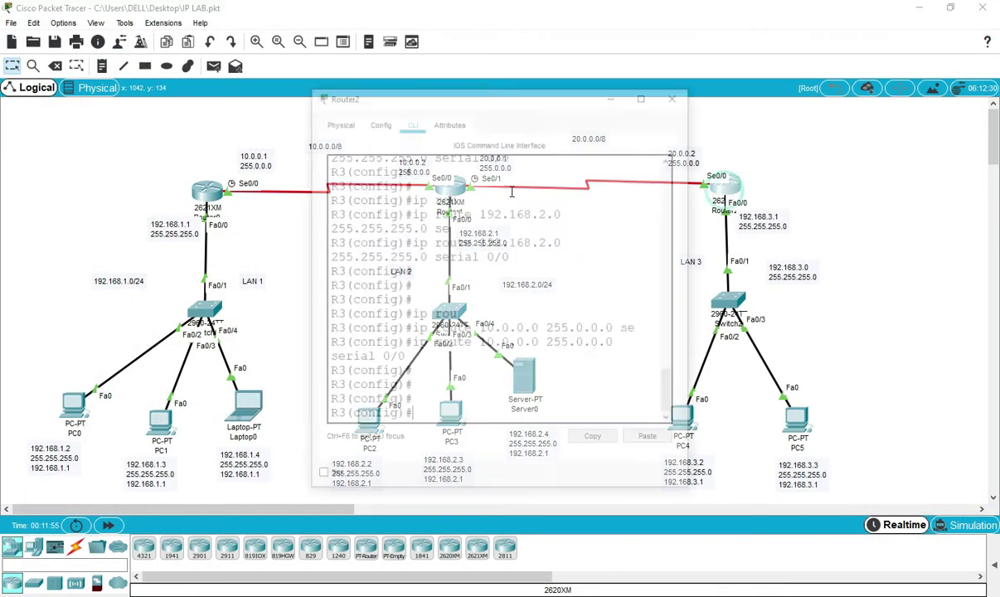
{"action": "left_click", "coordinate": [644, 90]}
{"action": "key", "text": "ctrl+z"}
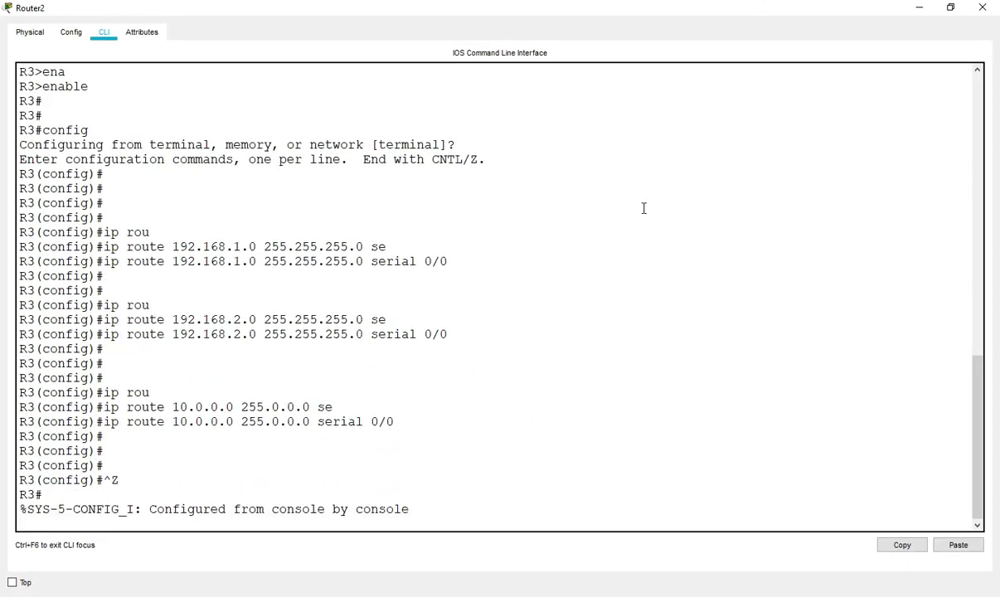
{"action": "key", "text": "Return"}
{"action": "key", "text": "Return"}
{"action": "key", "text": "Return"}
{"action": "key", "text": "Return"}
Display R3's routing table with show ip route, check its static entries, and close Router2's window
{"action": "type", "text": "sh"}
{"action": "key", "text": "Tab"}
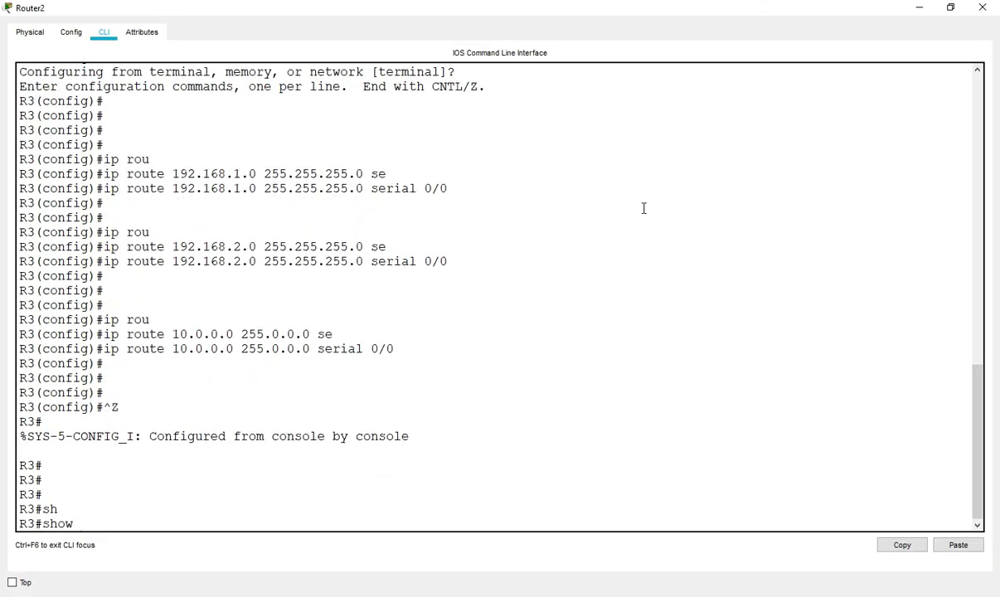
{"action": "type", "text": "ip rou"}
{"action": "key", "text": "Tab"}
{"action": "key", "text": "Return"}
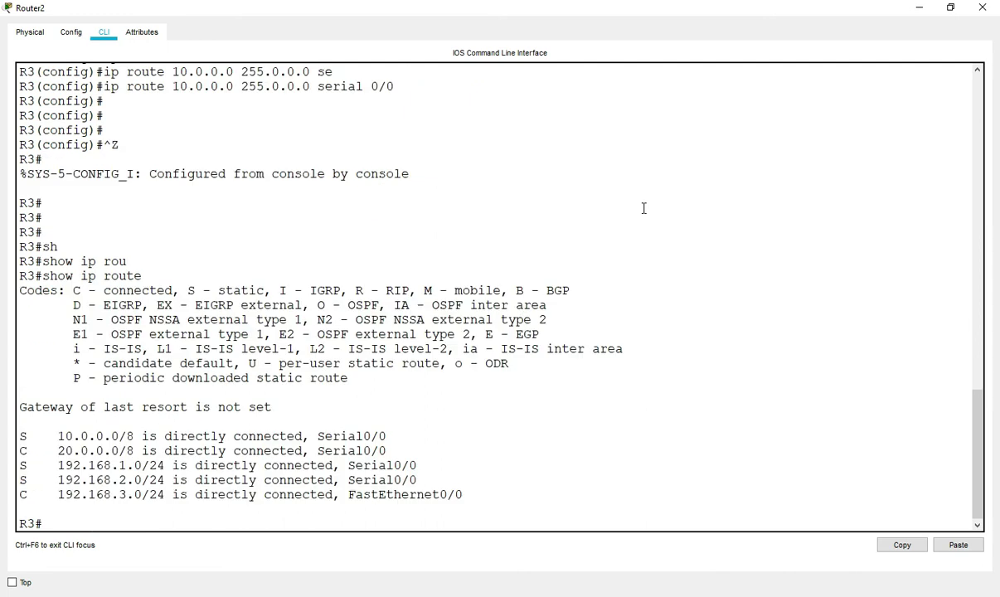
{"action": "key", "text": "Return"}
{"action": "key", "text": "Return"}
{"action": "key", "text": "Return"}
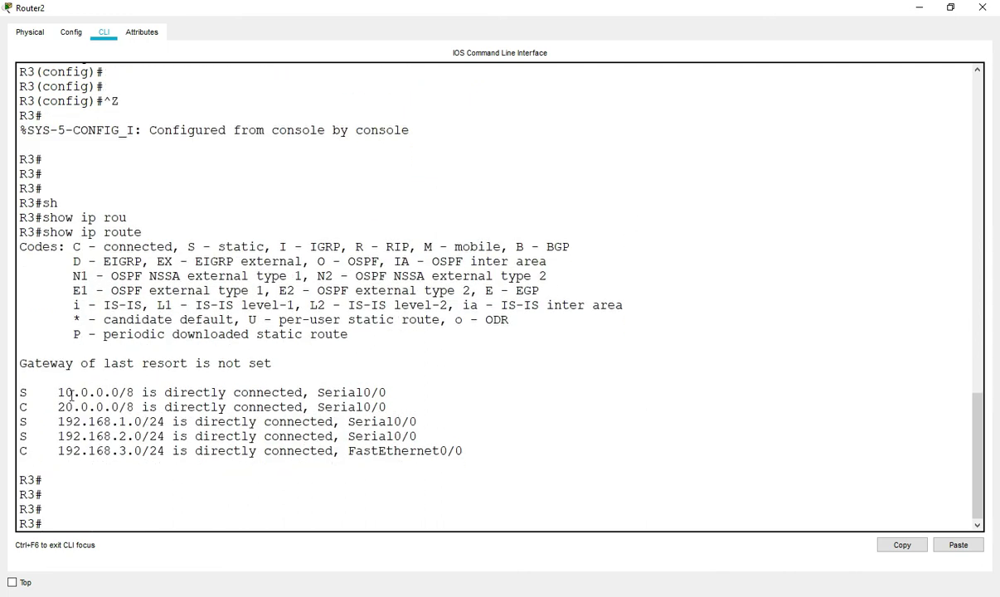
{"action": "left_click_drag", "start_coordinate": [57, 436], "coordinate": [180, 436]}
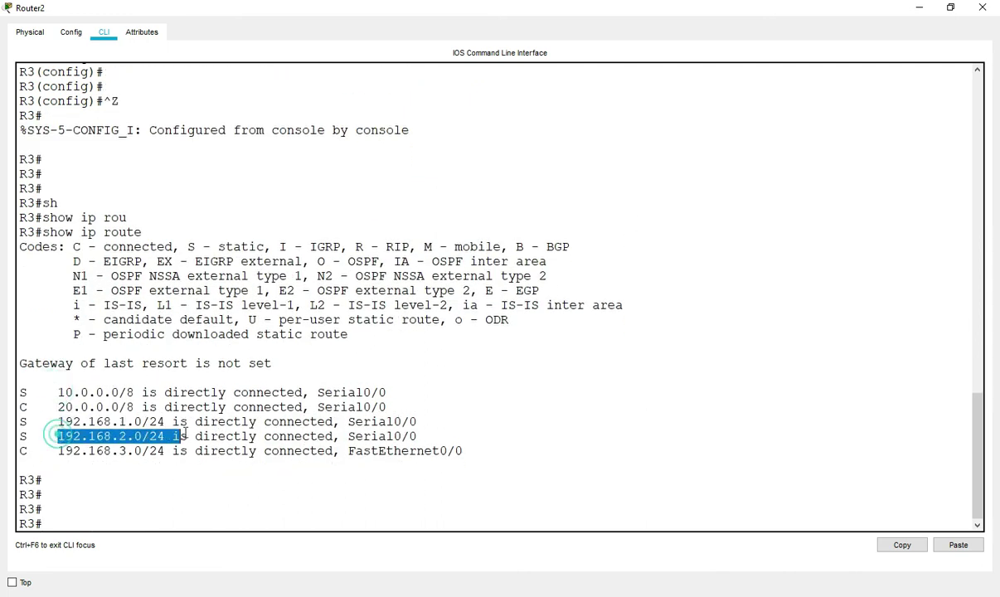
{"action": "double_click", "coordinate": [4, 6]}
Send a simple PDU from PC0 to PC2 and show the PDU list to check its status
{"action": "left_click", "coordinate": [213, 67]}
{"action": "left_click", "coordinate": [73, 402]}
{"action": "left_click", "coordinate": [365, 417]}
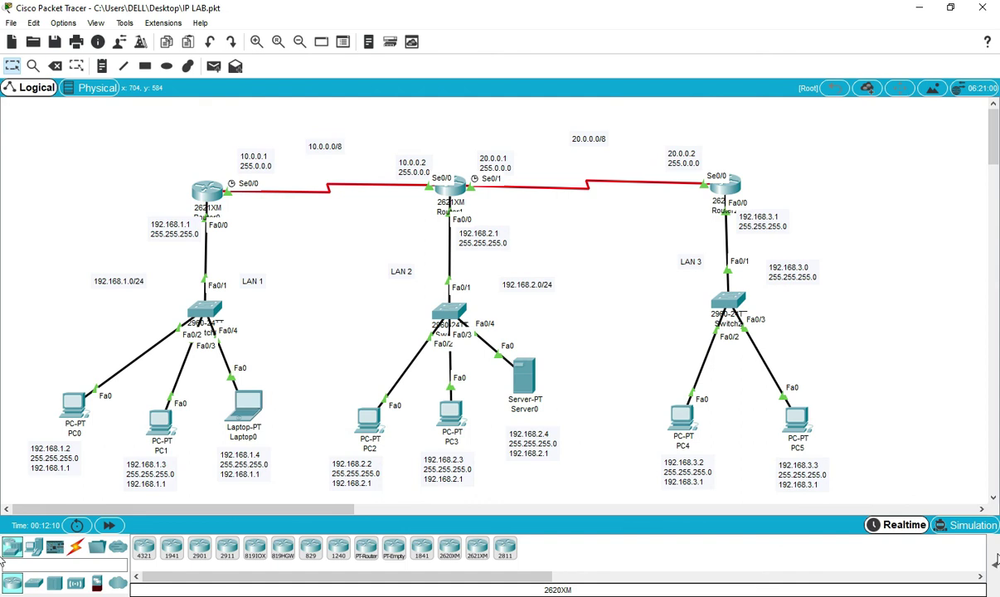
{"action": "left_click", "coordinate": [996, 564]}
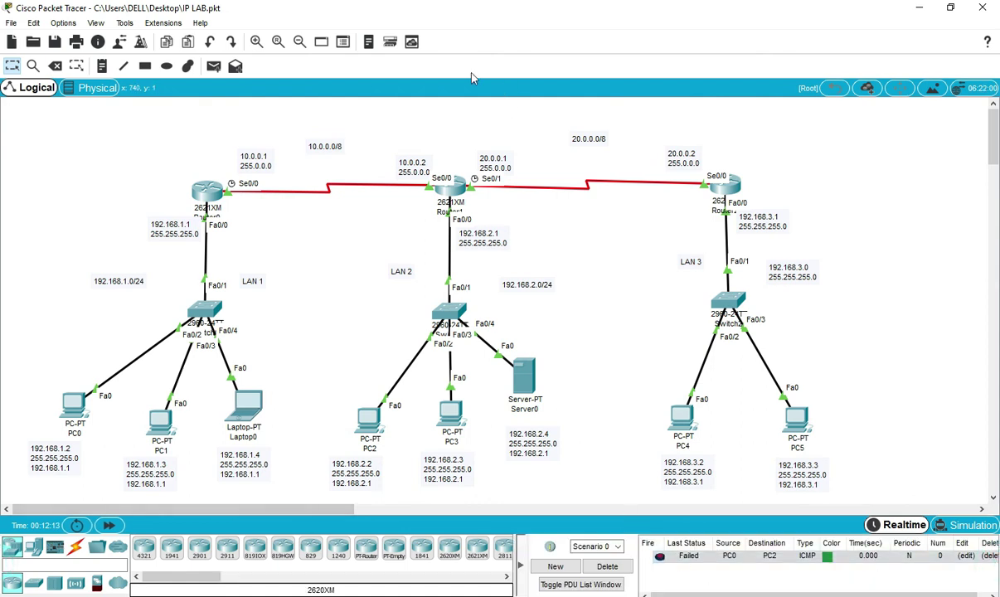
Send a second simple PDU from PC0 to PC2 to retest connectivity between LAN 1 and LAN 2
{"action": "left_click", "coordinate": [213, 66]}
{"action": "left_click", "coordinate": [70, 404]}
{"action": "left_click", "coordinate": [368, 418]}
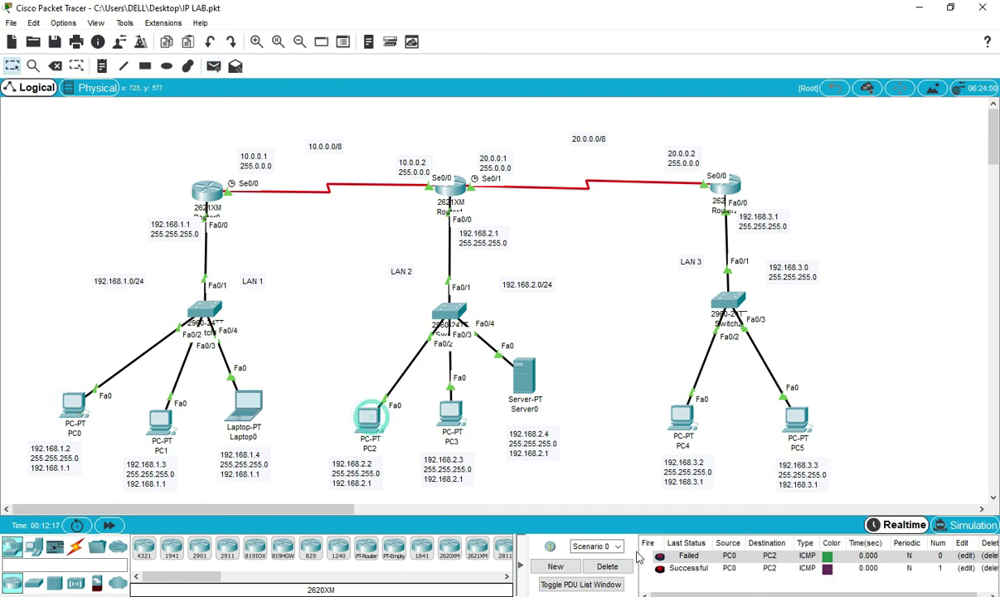
Delete the current scenario's PDUs and send a simple PDU from PC1 to PC3 twice to test LAN 1 to LAN 2 connectivity
{"action": "left_click", "coordinate": [606, 567]}
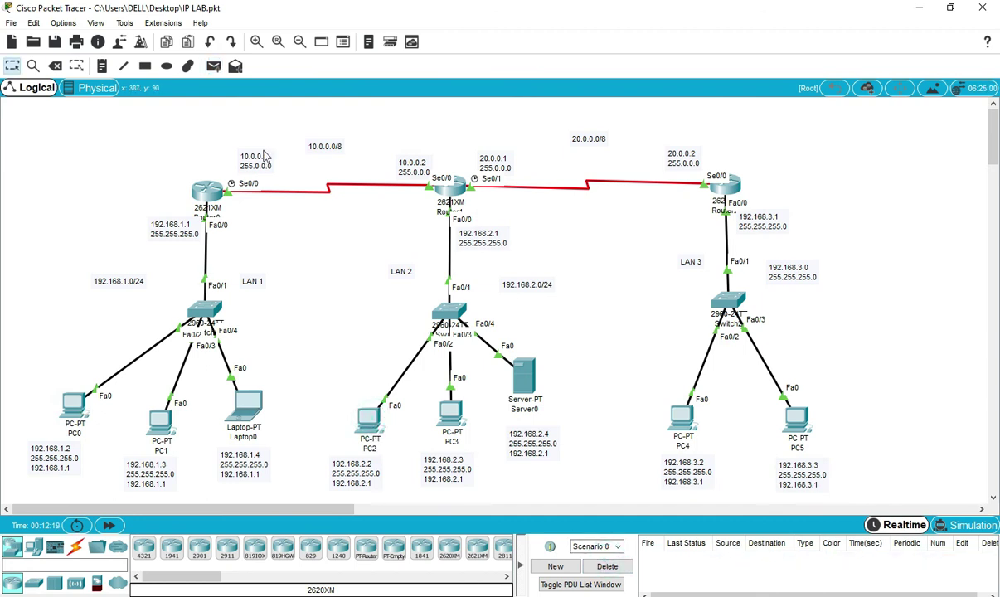
{"action": "left_click", "coordinate": [213, 66]}
{"action": "left_click", "coordinate": [161, 418]}
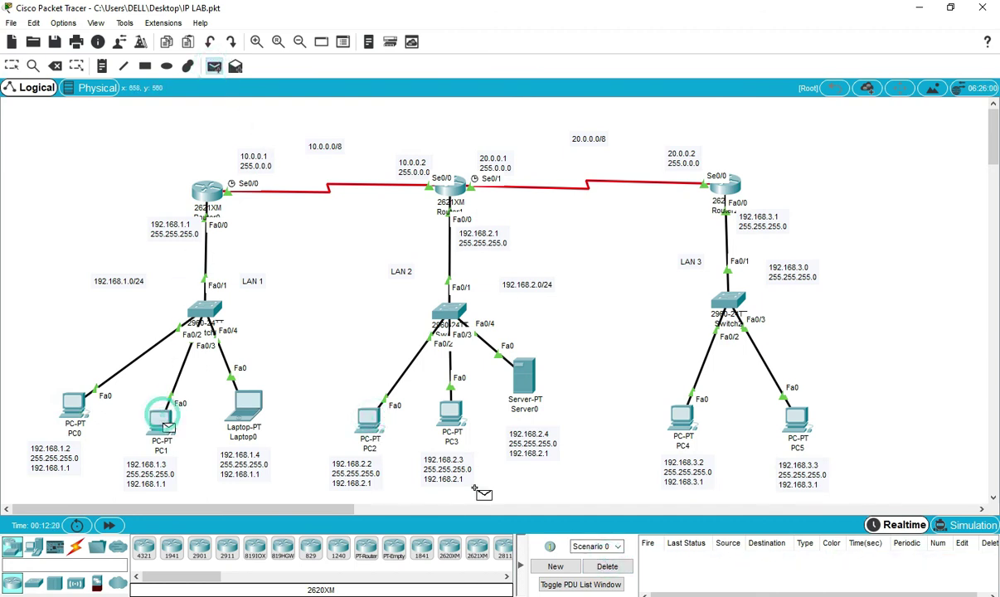
{"action": "left_click", "coordinate": [454, 415]}
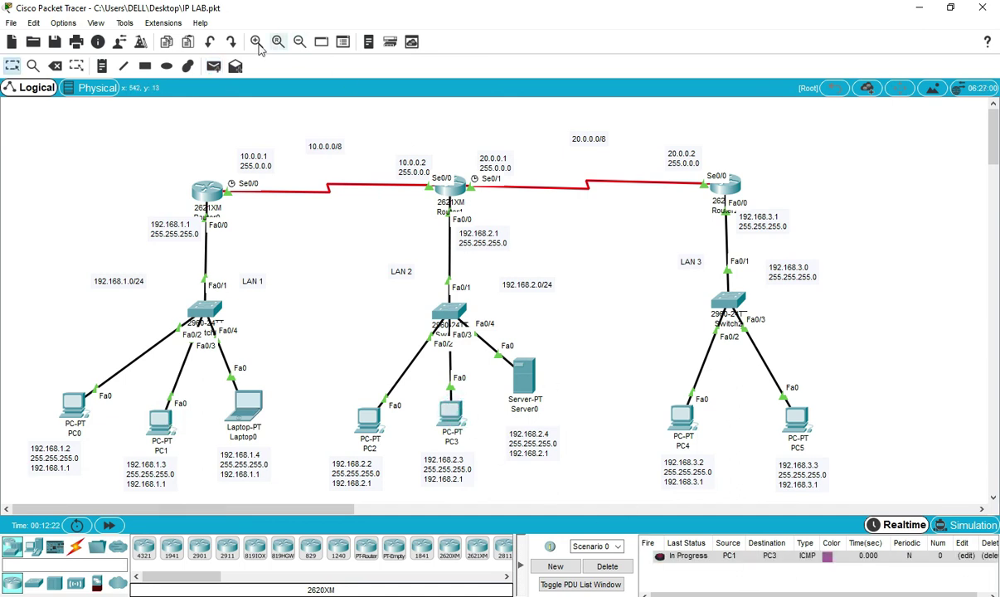
{"action": "left_click", "coordinate": [213, 66]}
{"action": "left_click", "coordinate": [164, 419]}
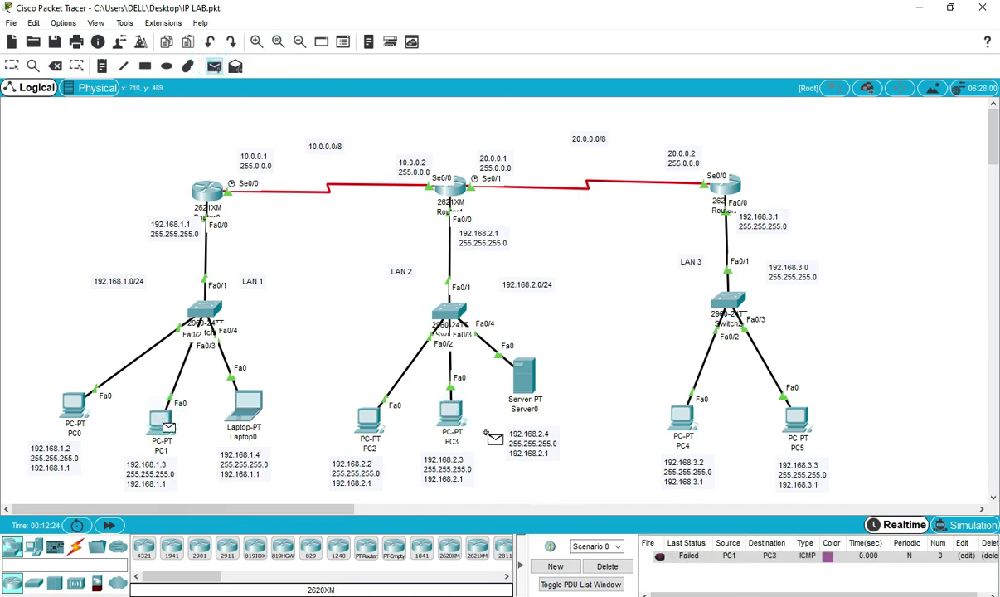
{"action": "left_click", "coordinate": [450, 411]}
Send a simple PDU from Laptop0 to Server0, clear the scenario's PDU list, and send the same PDU again
{"action": "left_click", "coordinate": [211, 67]}
{"action": "left_click", "coordinate": [247, 404]}
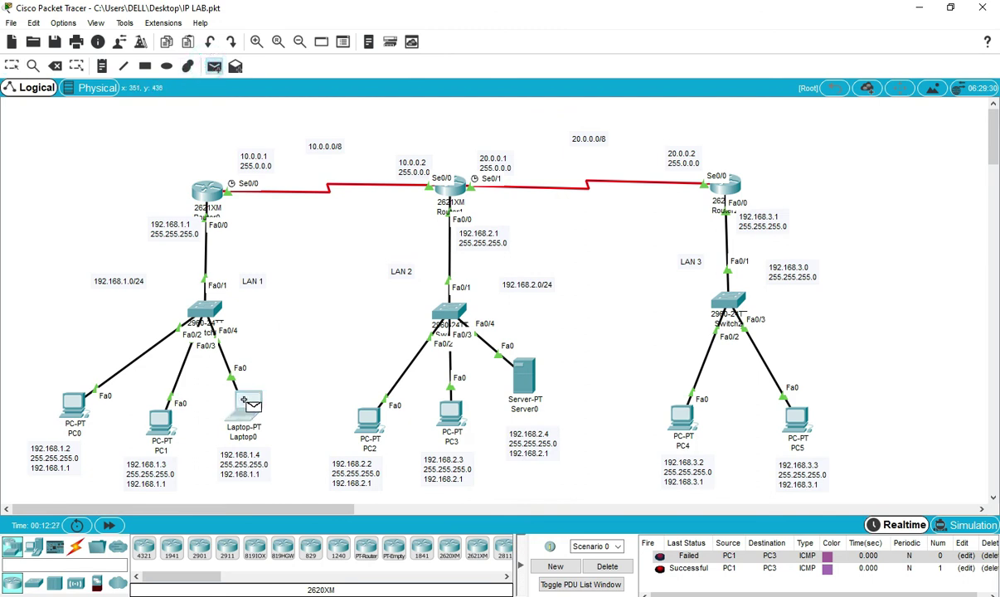
{"action": "left_click", "coordinate": [524, 377]}
{"action": "left_click", "coordinate": [607, 566]}
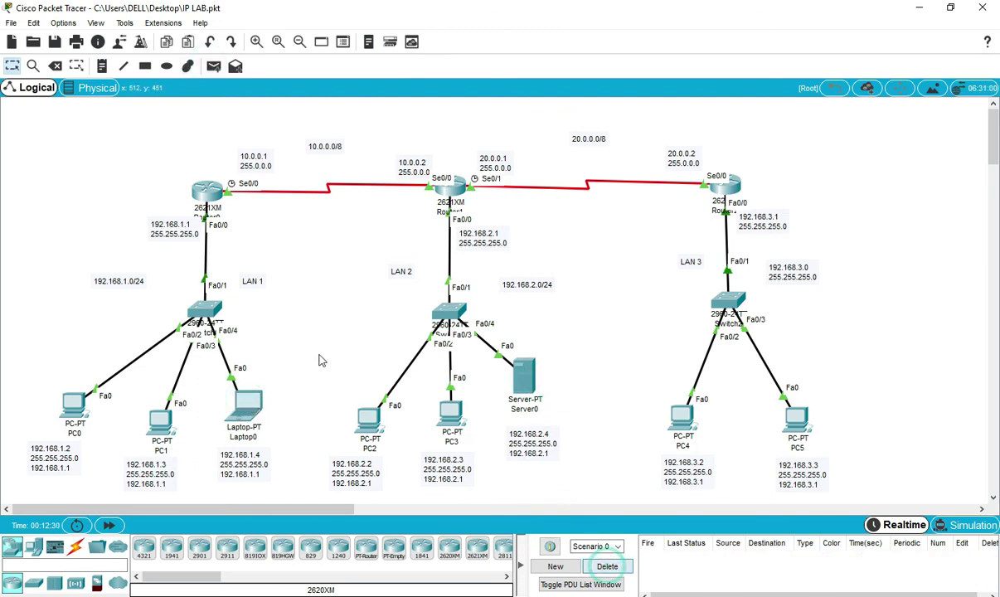
{"action": "left_click", "coordinate": [214, 66]}
{"action": "left_click", "coordinate": [239, 405]}
{"action": "left_click", "coordinate": [522, 375]}
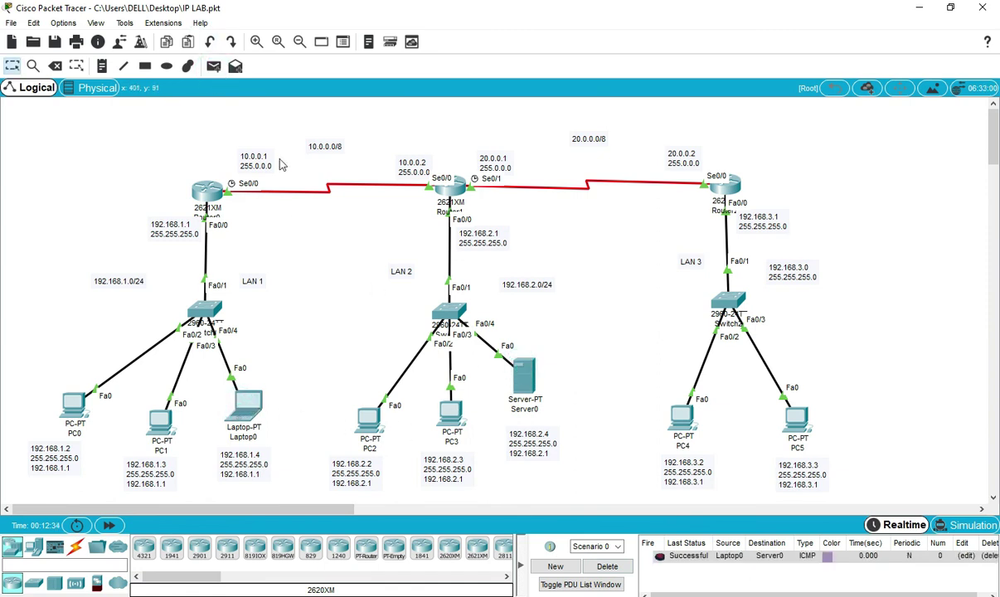
Send a simple PDU from PC3 to PC4 twice to test LAN 2 to LAN 3 connectivity, and clear the scenario's PDU list
{"action": "left_click", "coordinate": [213, 66]}
{"action": "left_click", "coordinate": [452, 412]}
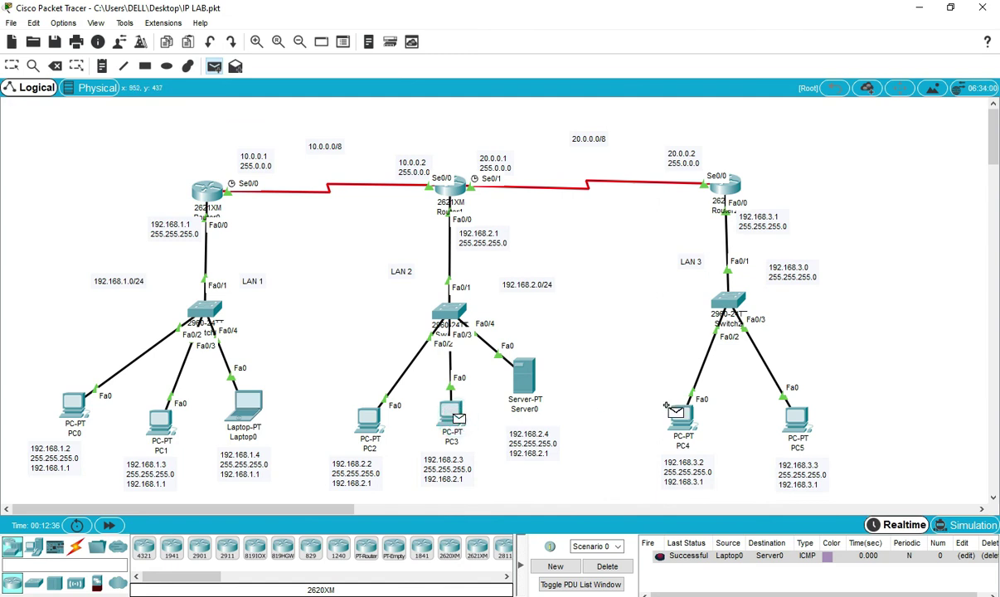
{"action": "left_click", "coordinate": [667, 408]}
{"action": "left_click", "coordinate": [214, 67]}
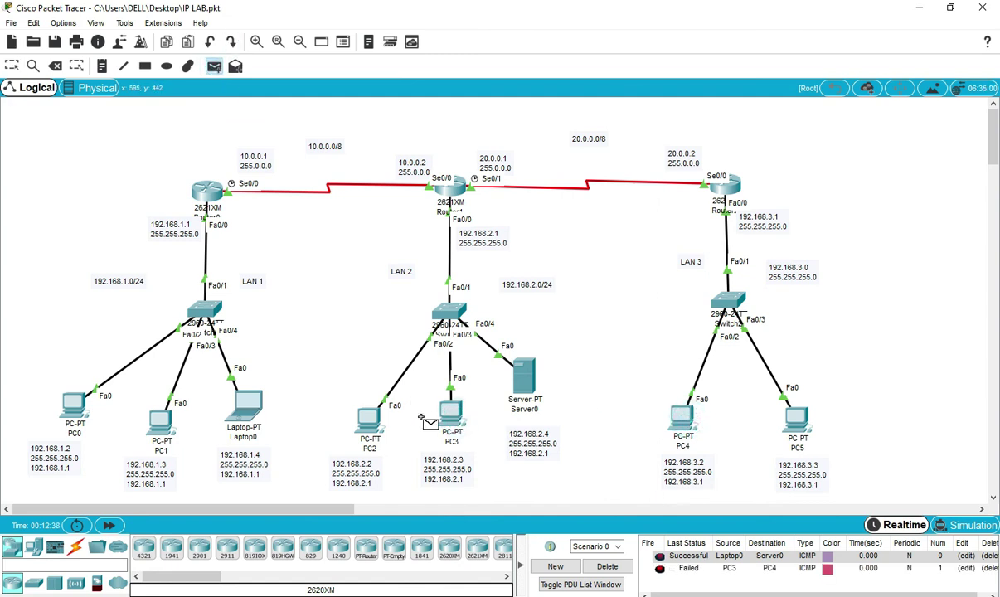
{"action": "left_click", "coordinate": [450, 411]}
{"action": "left_click", "coordinate": [679, 418]}
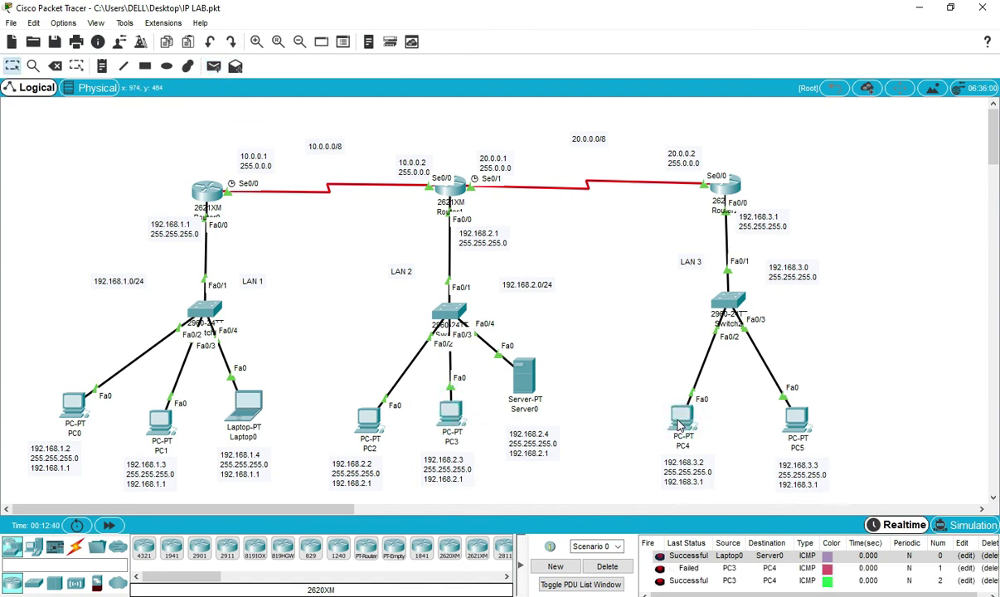
{"action": "left_click", "coordinate": [604, 566]}
{"action": "left_click_drag", "start_coordinate": [866, 126], "coordinate": [3, 512]}
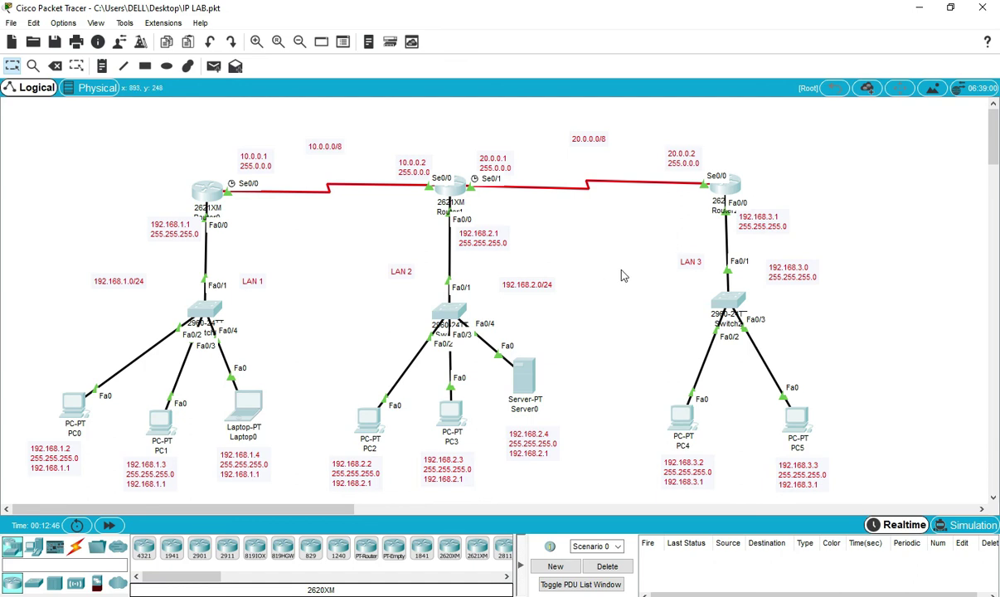
{"action": "left_click", "coordinate": [623, 275]}
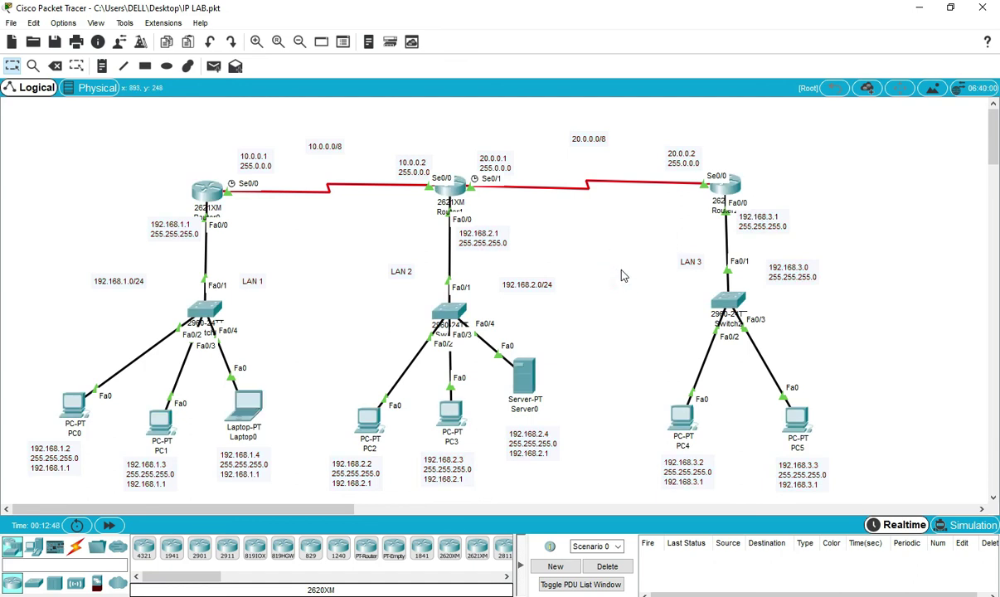